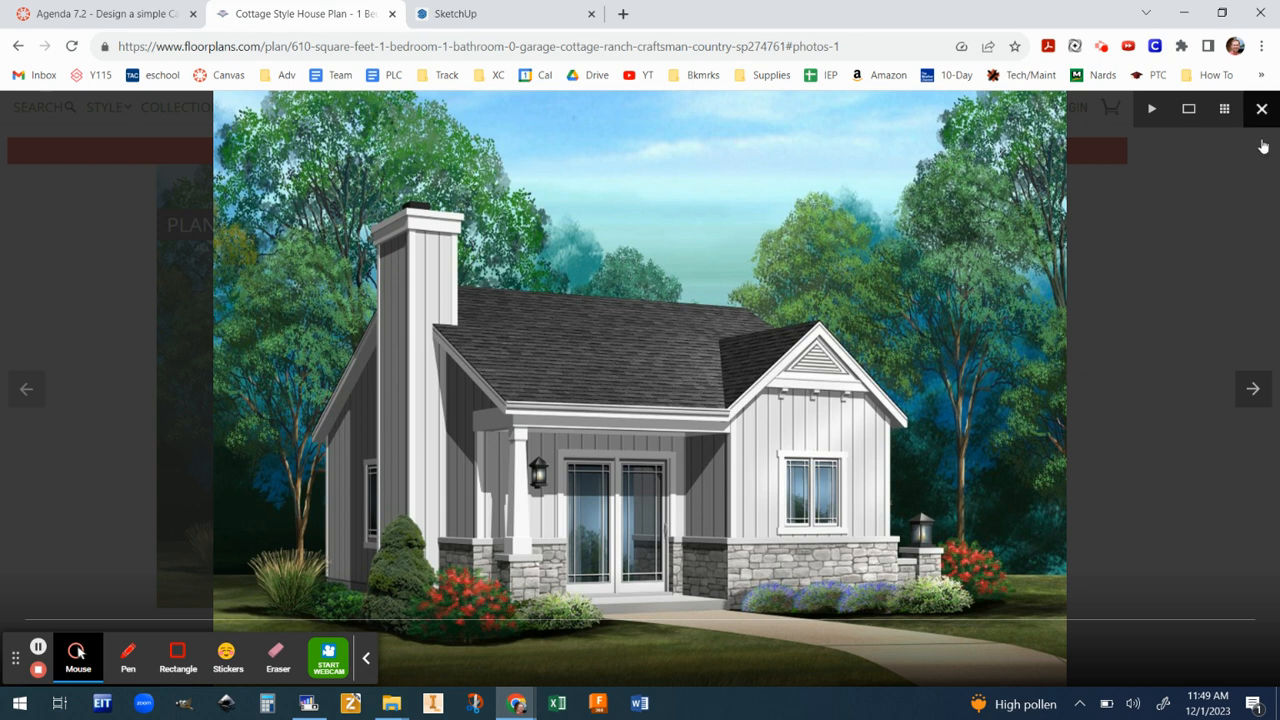
# Close the enlarged cottage photo, switch to the SketchUp cabin model and clear the selection of the walls group
pyautogui.click(1261, 109)
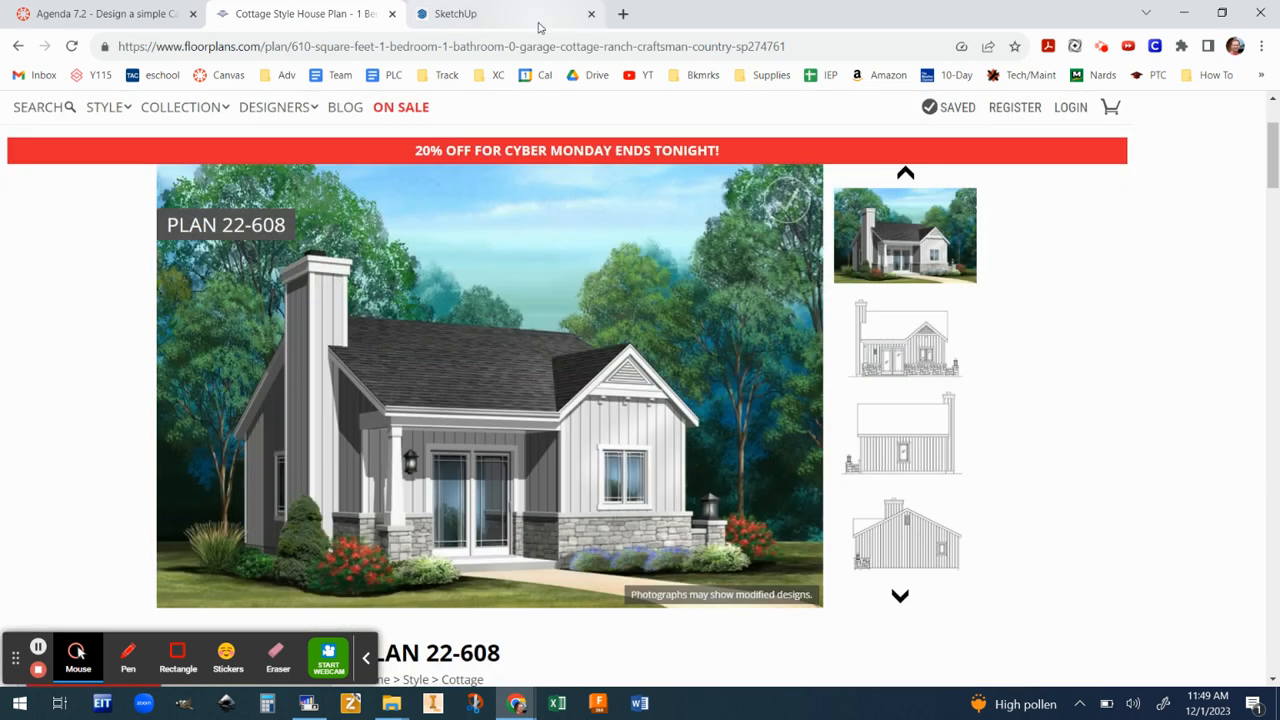
pyautogui.click(538, 24)
pyautogui.click(381, 323)
pyautogui.scroll(3, 177, 280)
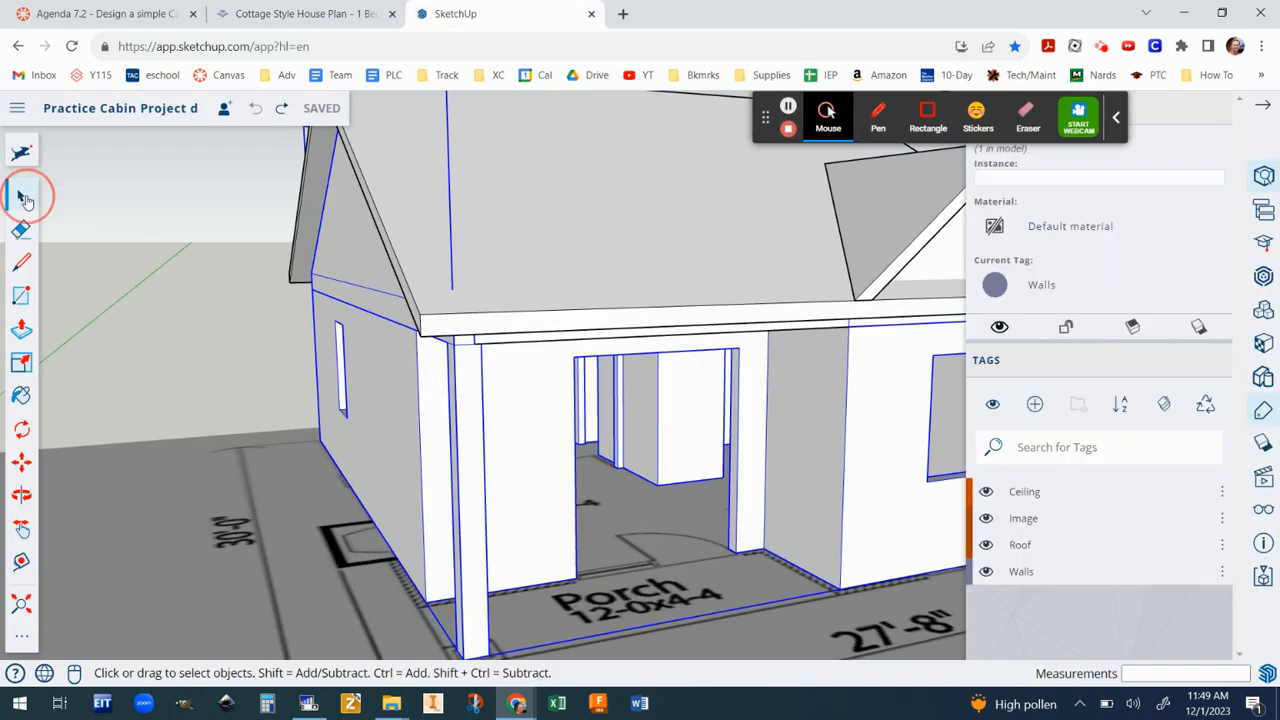
pyautogui.click(241, 280)
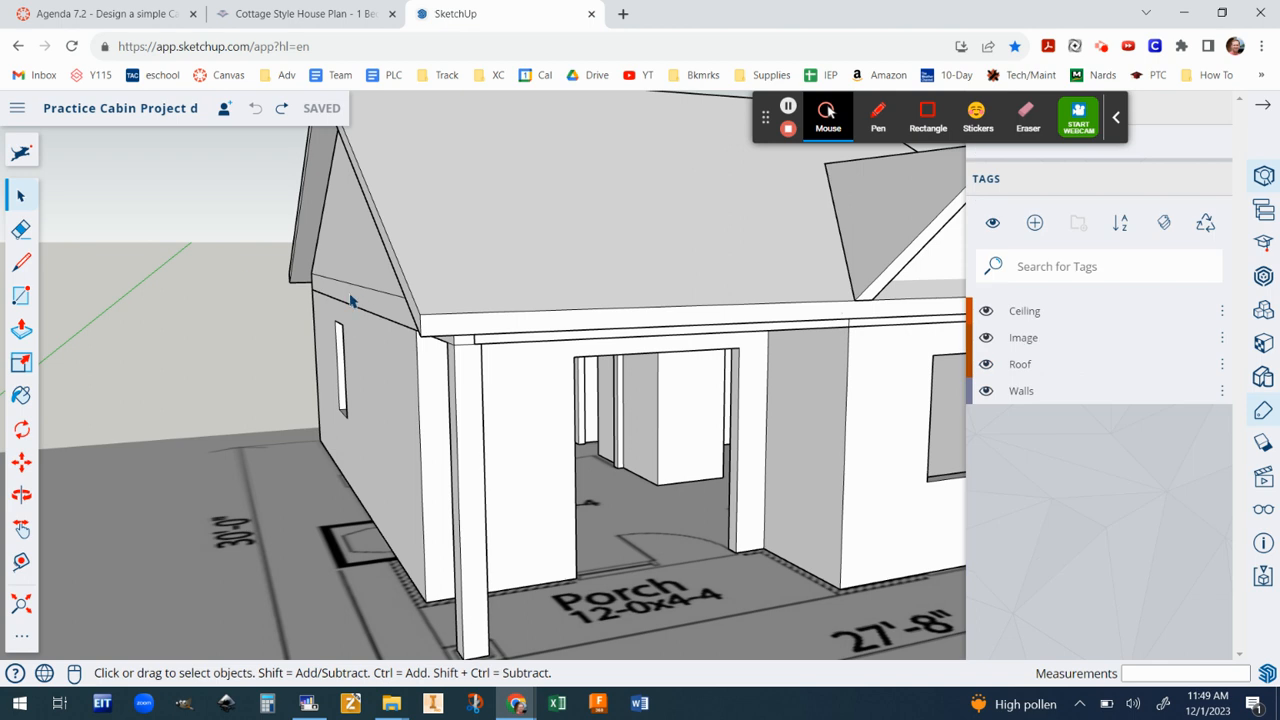
# Examine the cabin's gables, porch and eaves from both sides, including the seams between the walls and gable ends
pyautogui.moveTo(533, 343); pyautogui.dragTo(686, 224, button='middle')
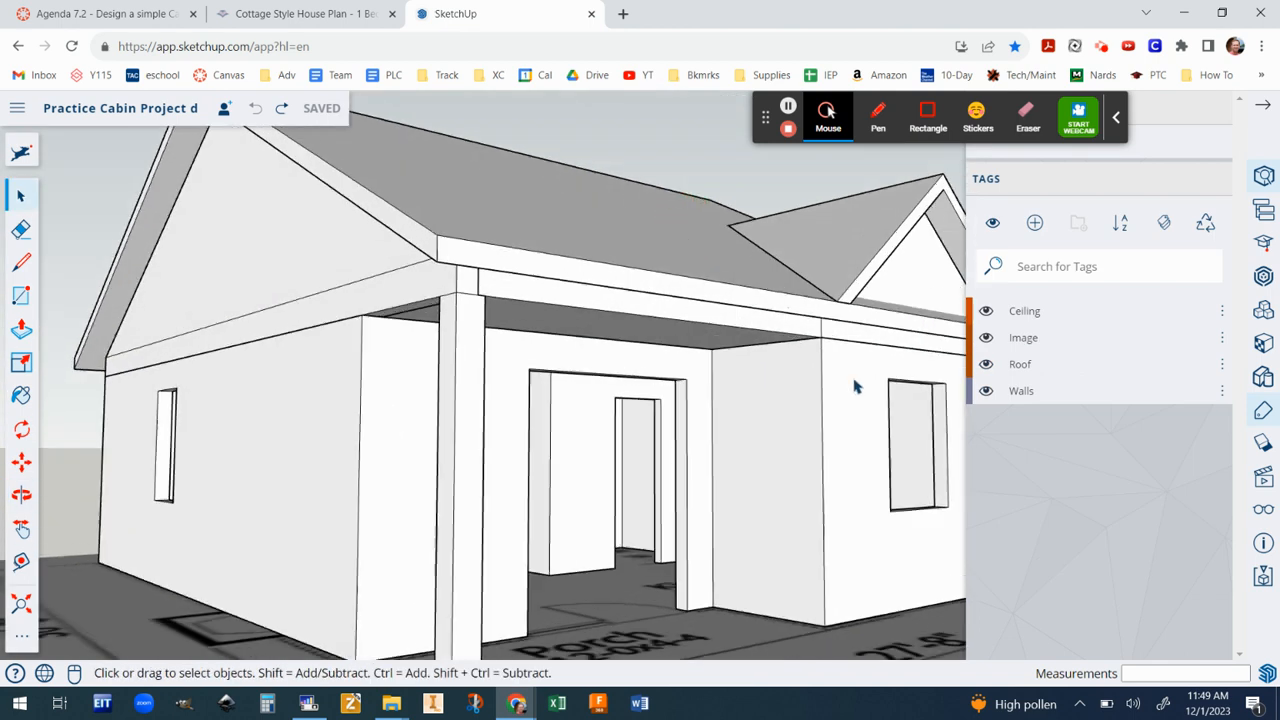
pyautogui.scroll(-3, 855, 386)
pyautogui.moveTo(925, 377); pyautogui.dragTo(282, 330, button='middle')
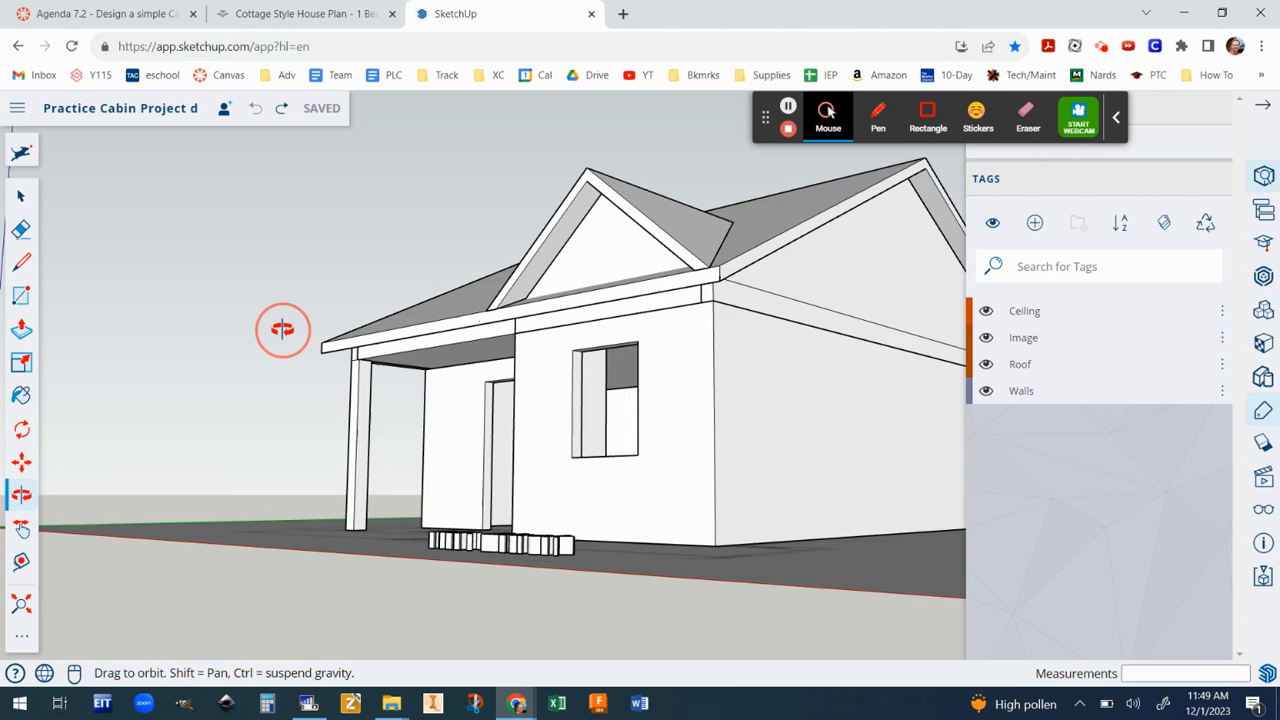
pyautogui.scroll(3, 701, 297)
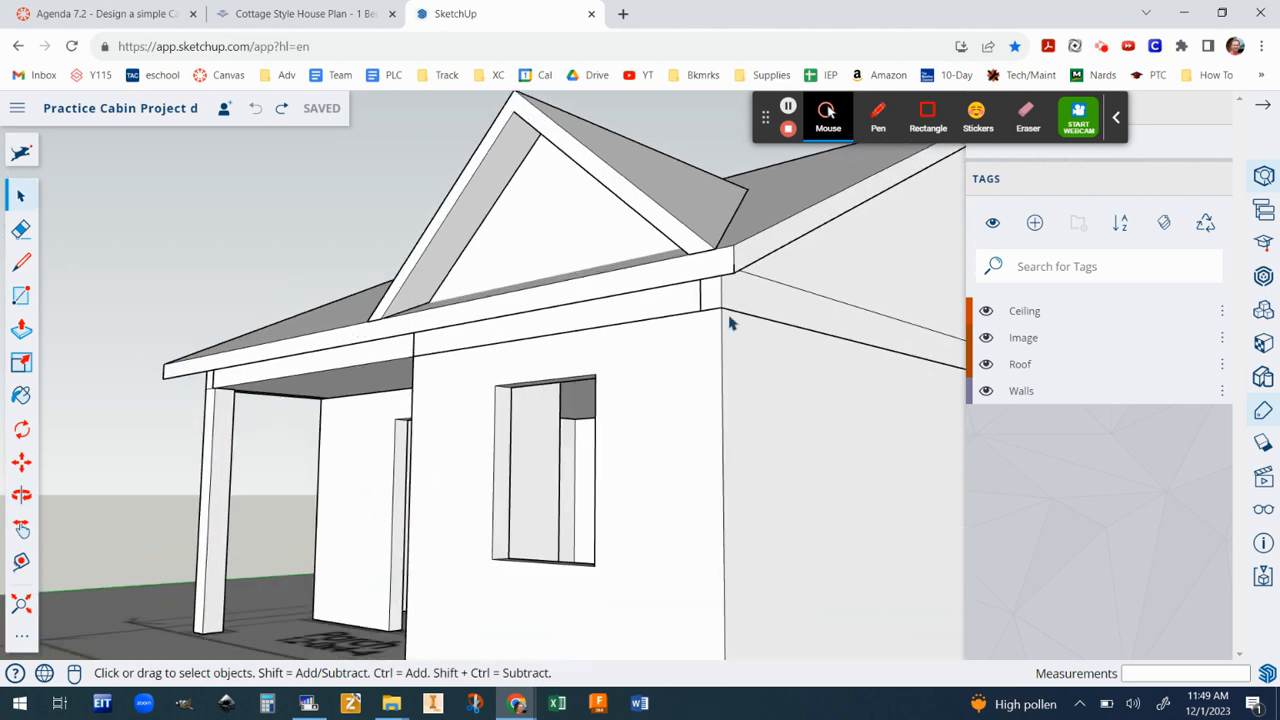
pyautogui.scroll(-5, 714, 337)
pyautogui.moveTo(594, 360); pyautogui.dragTo(786, 355, button='middle')
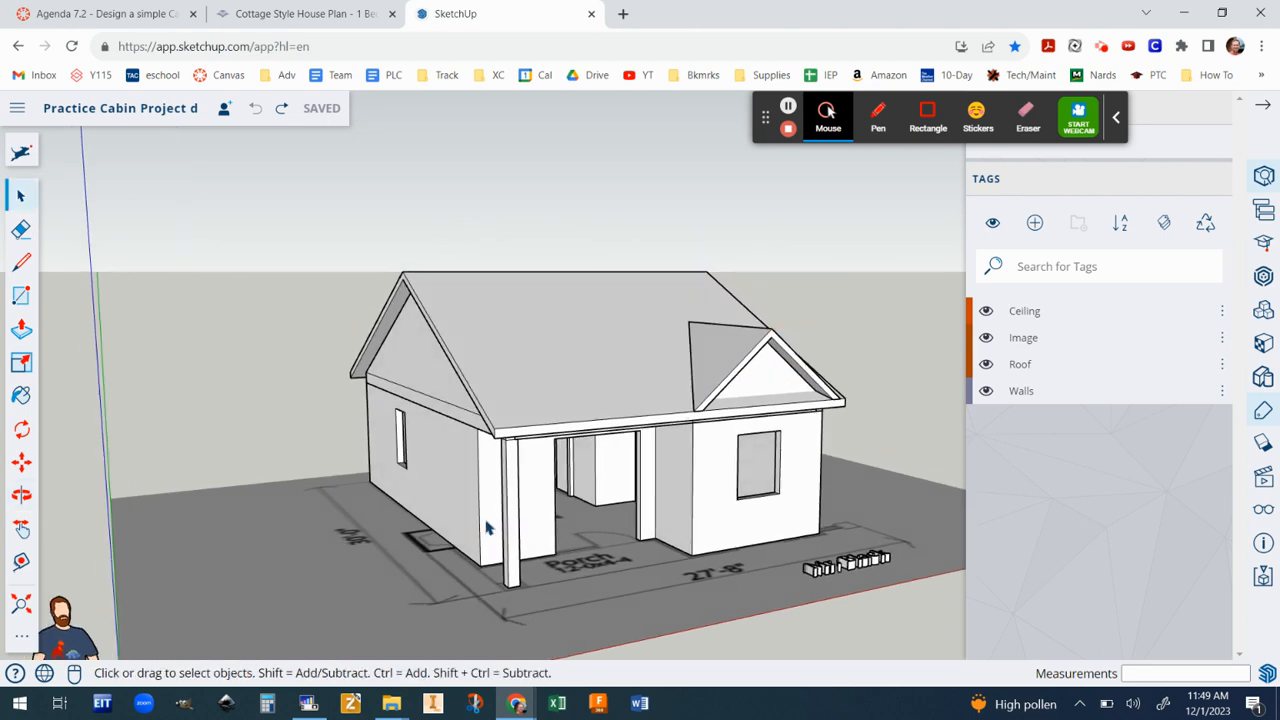
pyautogui.scroll(3, 485, 527)
pyautogui.scroll(-2, 487, 528)
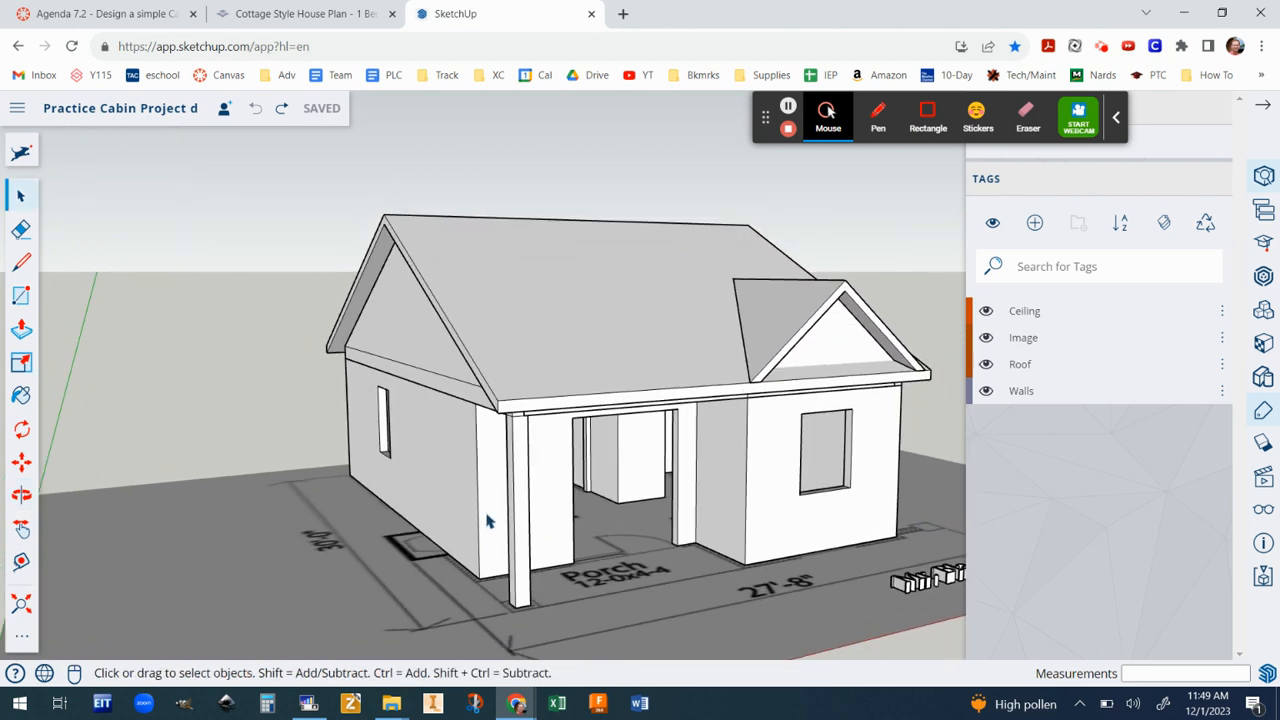
pyautogui.moveTo(571, 443); pyautogui.dragTo(614, 414, button='middle')
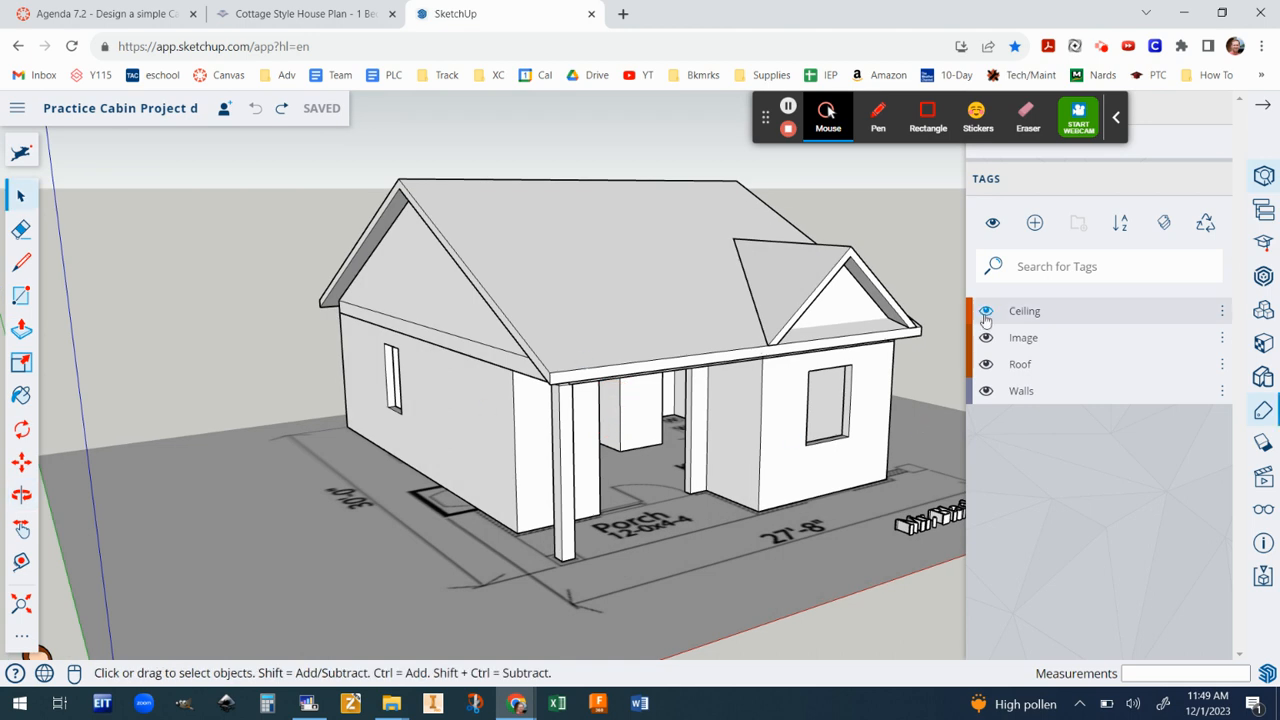
# Hide the Roof, Image and Ceiling tags so only the Walls tag is displayed
pyautogui.click(986, 369)
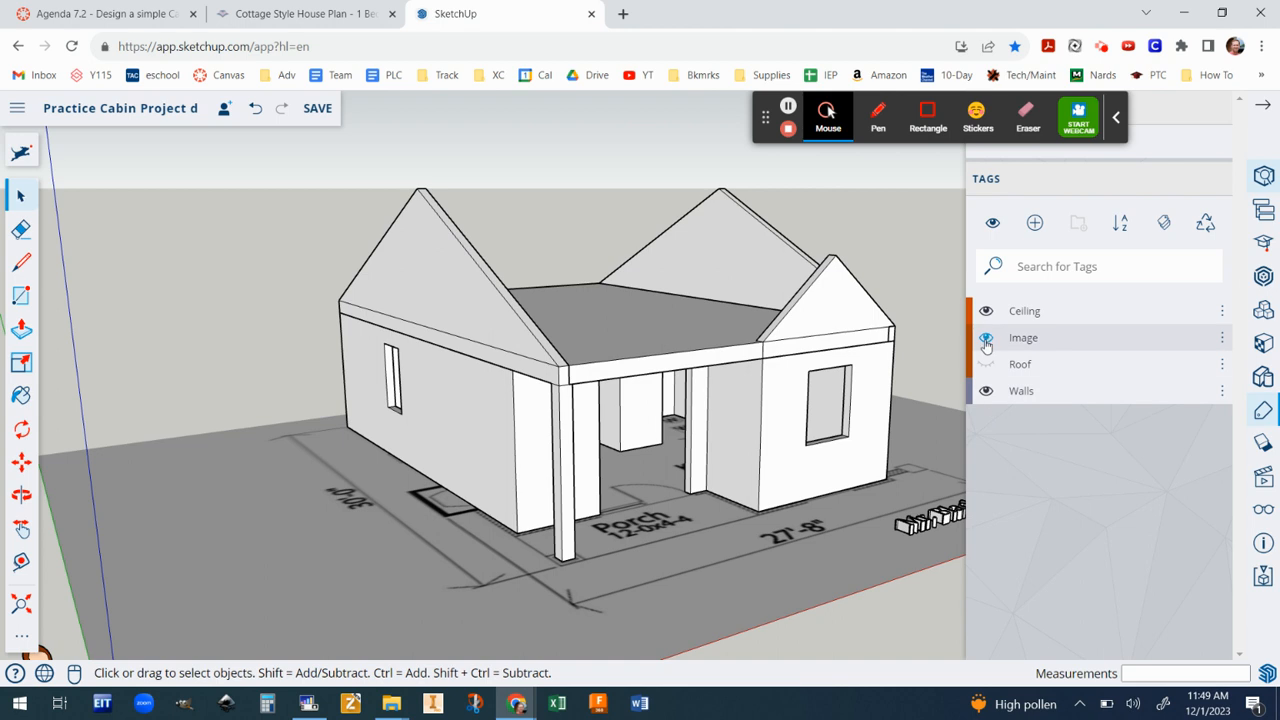
pyautogui.click(986, 340)
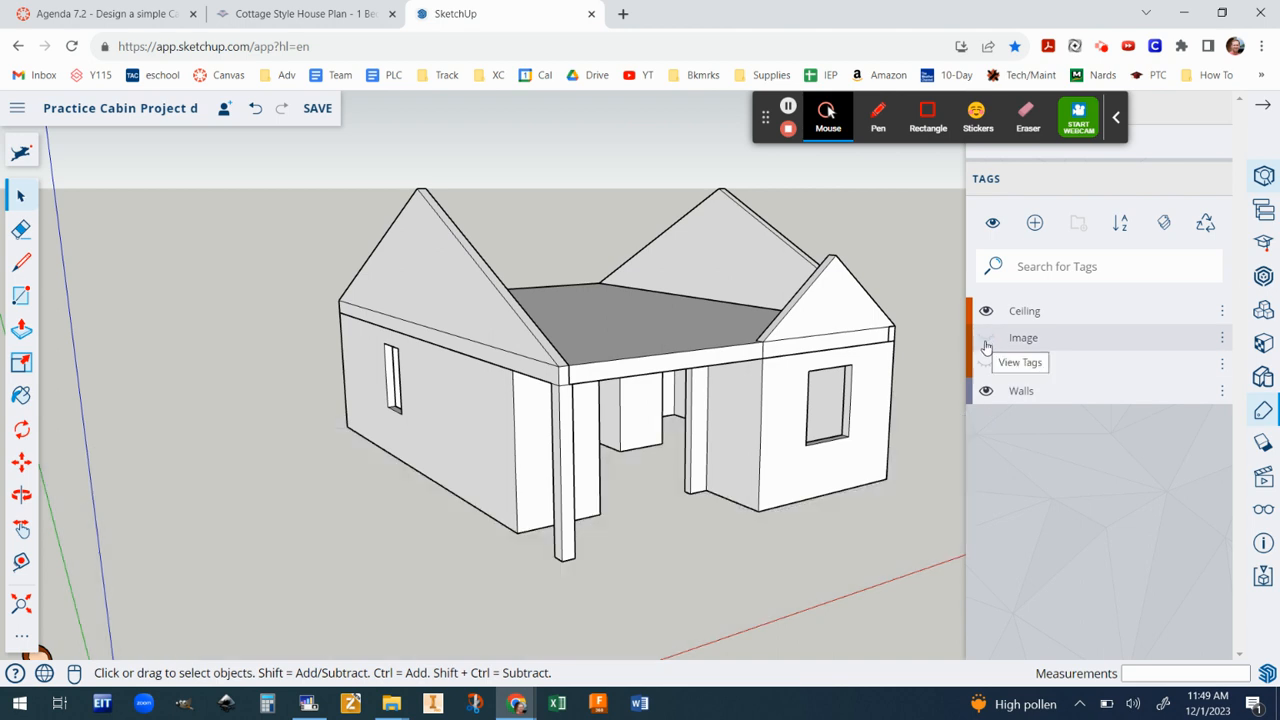
pyautogui.scroll(3, 486, 385)
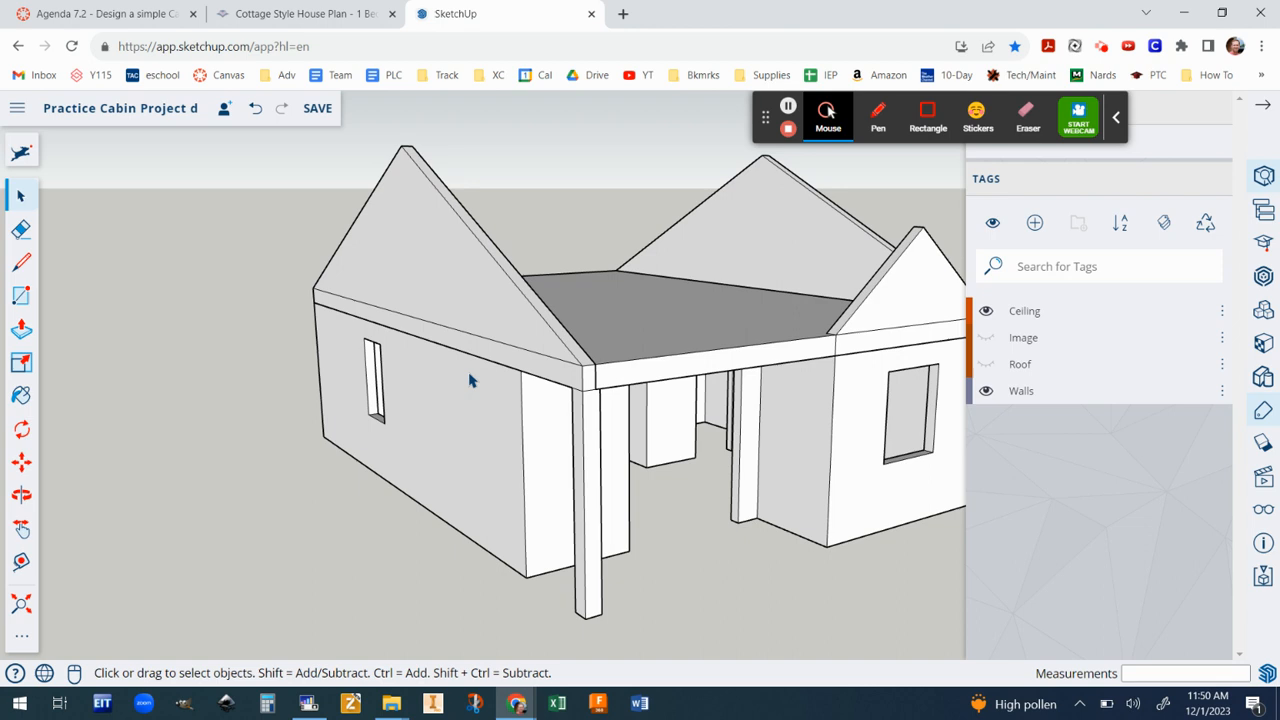
pyautogui.click(986, 312)
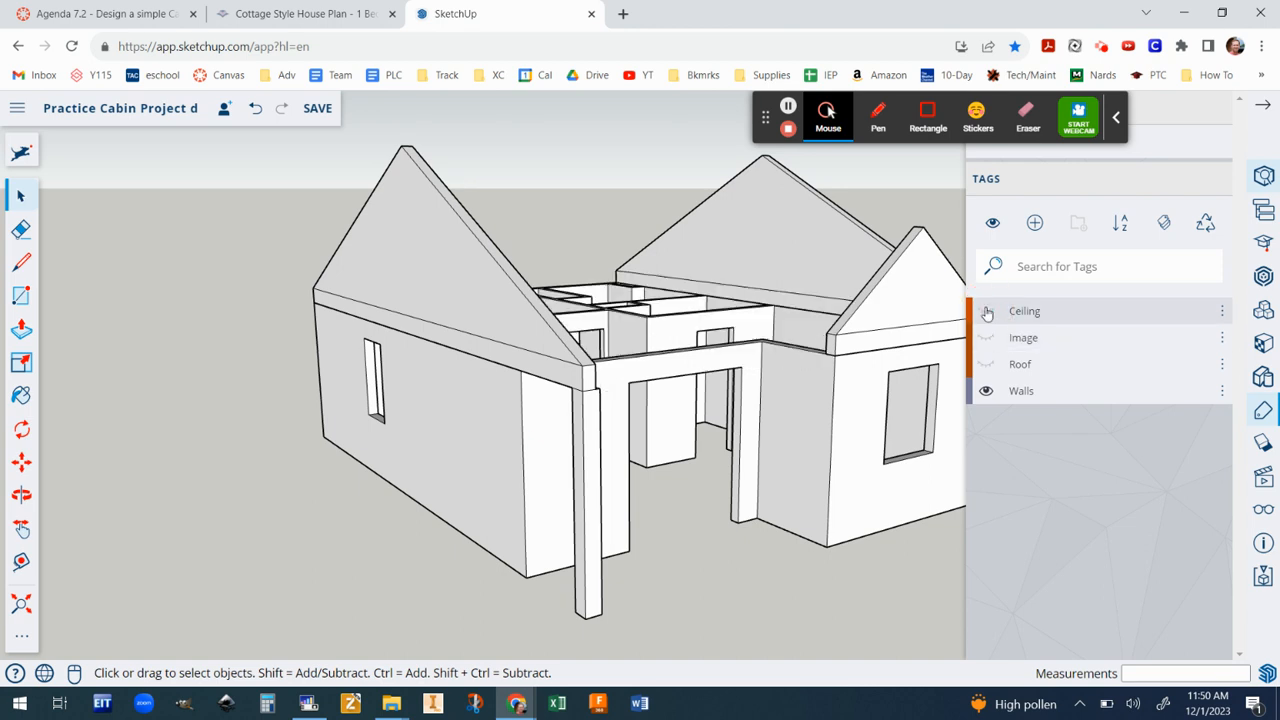
pyautogui.click(986, 311)
pyautogui.click(986, 311)
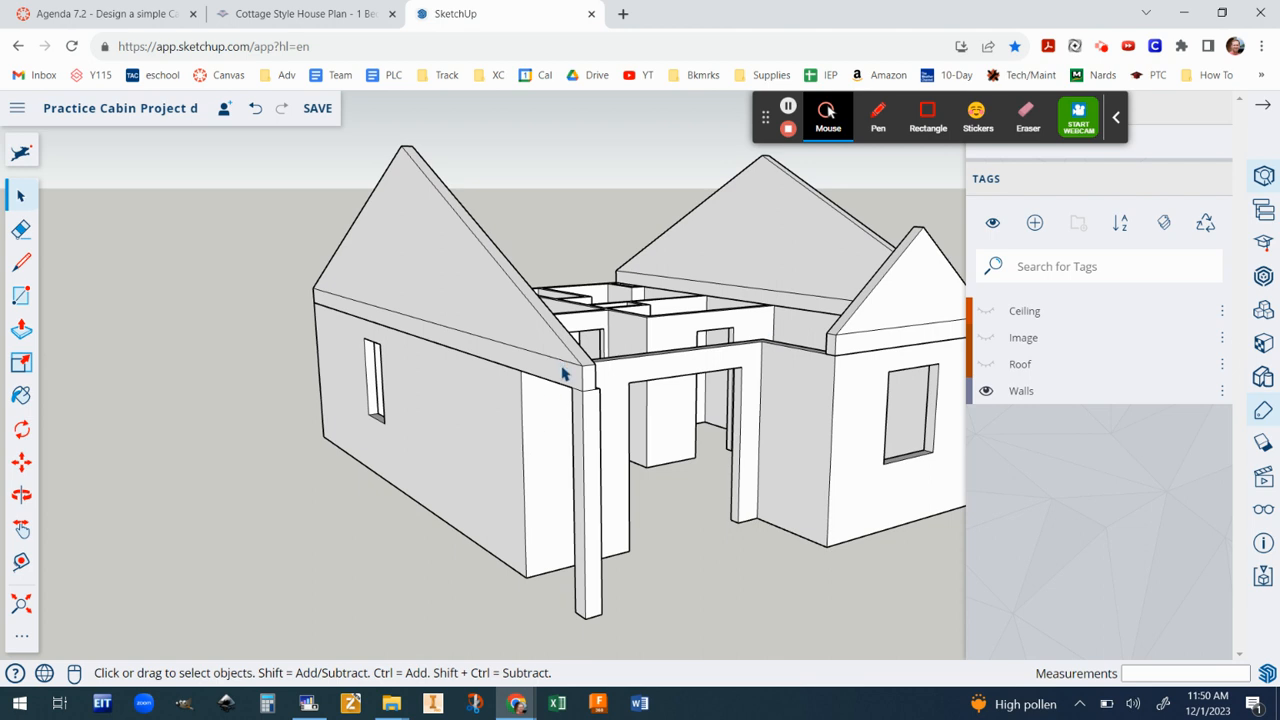
# Explode the walls group and its nested groups into loose geometry
pyautogui.moveTo(347, 463); pyautogui.dragTo(547, 467, button='middle')
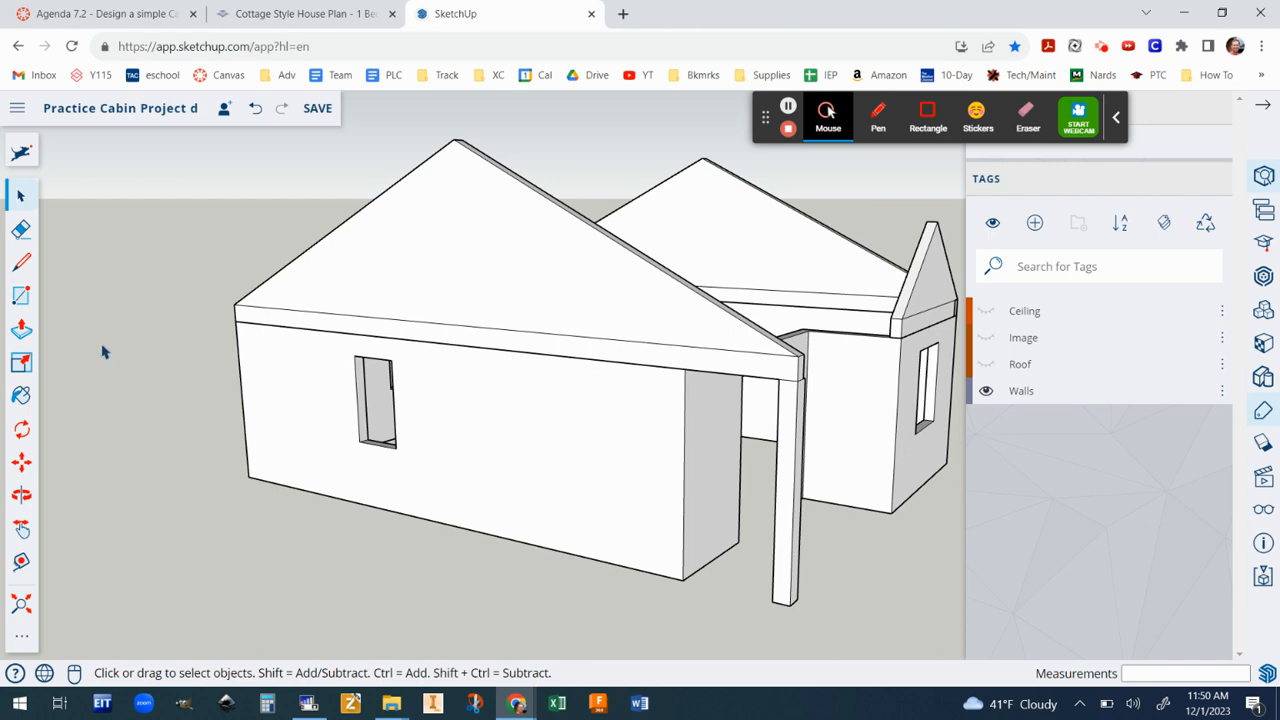
pyautogui.rightClick(528, 436)
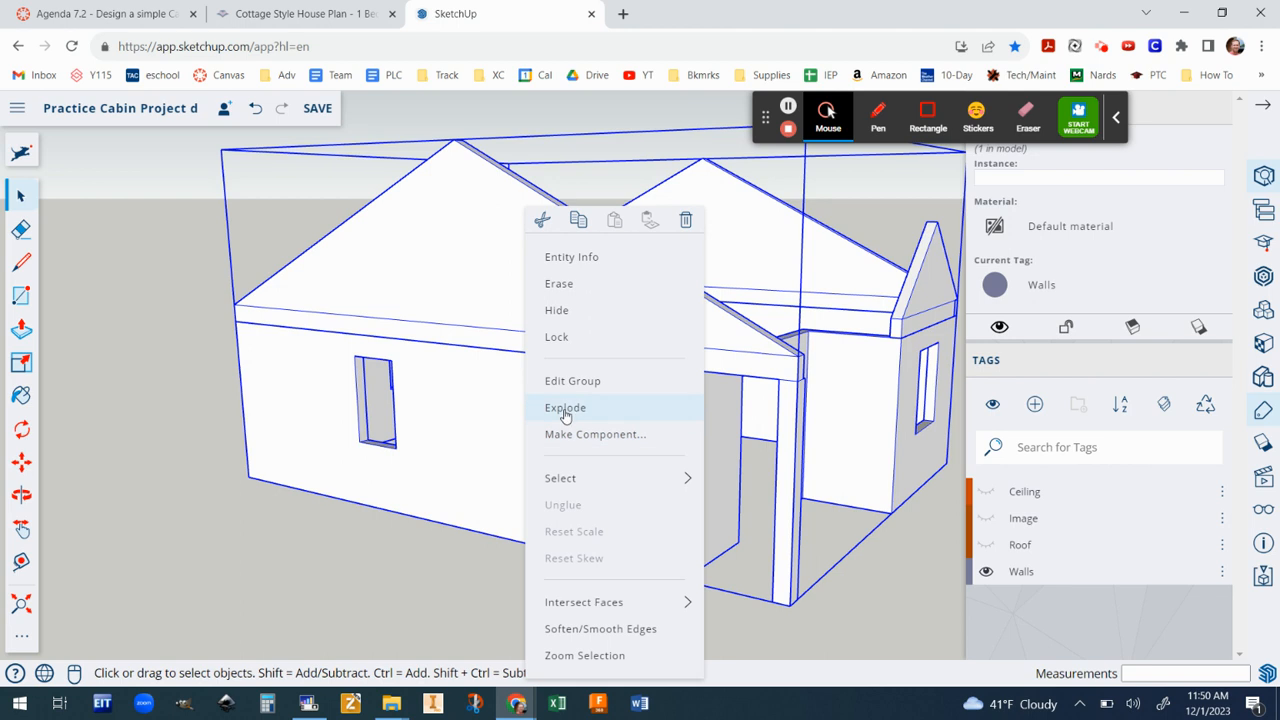
pyautogui.click(565, 409)
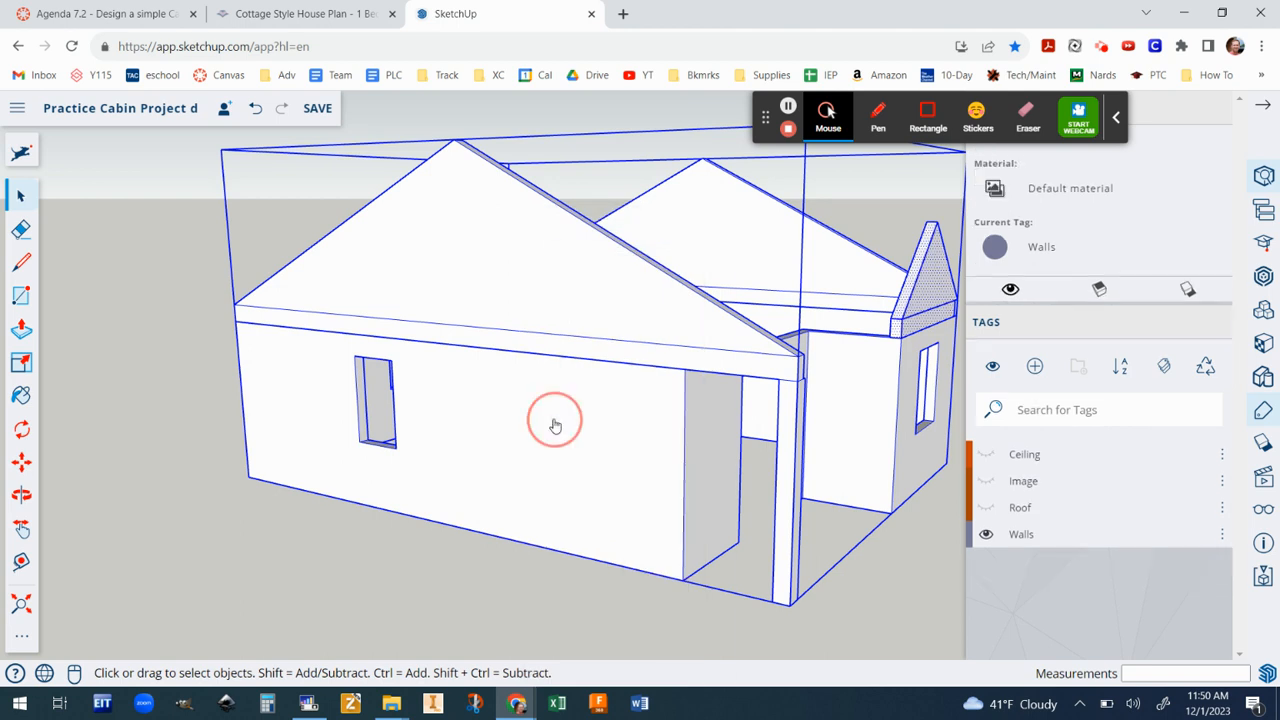
pyautogui.rightClick(556, 428)
pyautogui.click(588, 416)
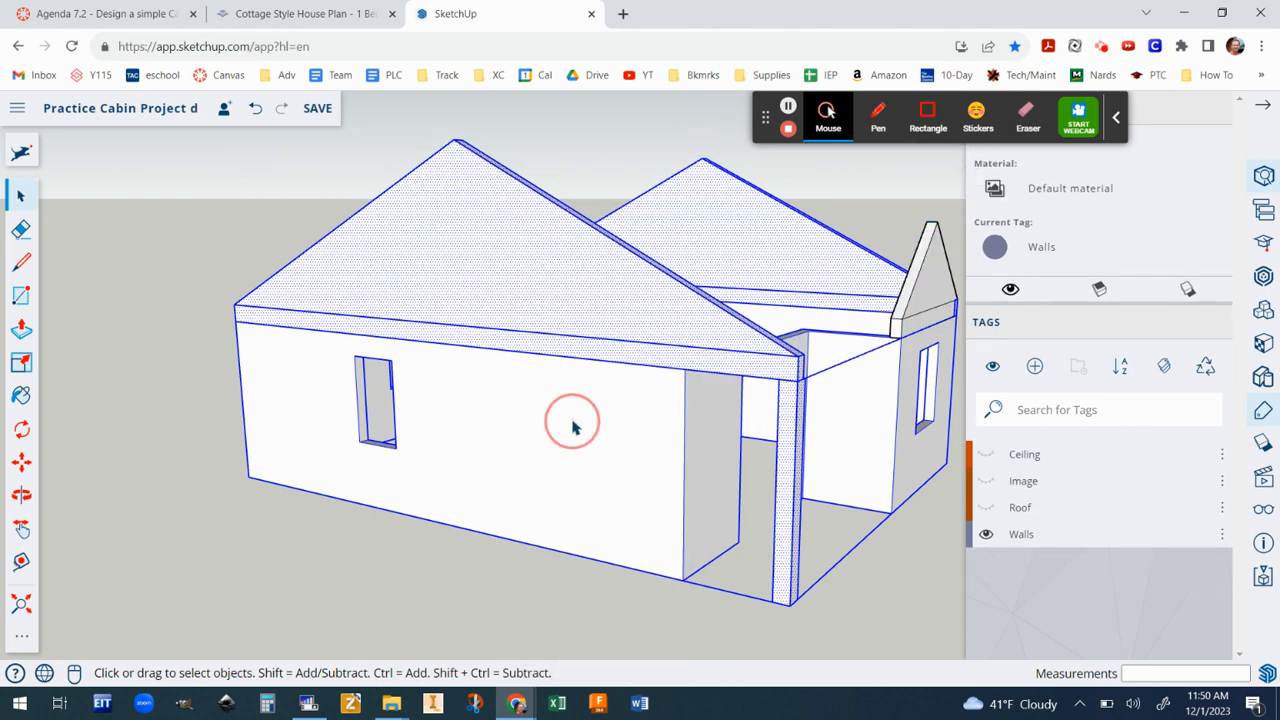
pyautogui.rightClick(577, 425)
pyautogui.click(588, 416)
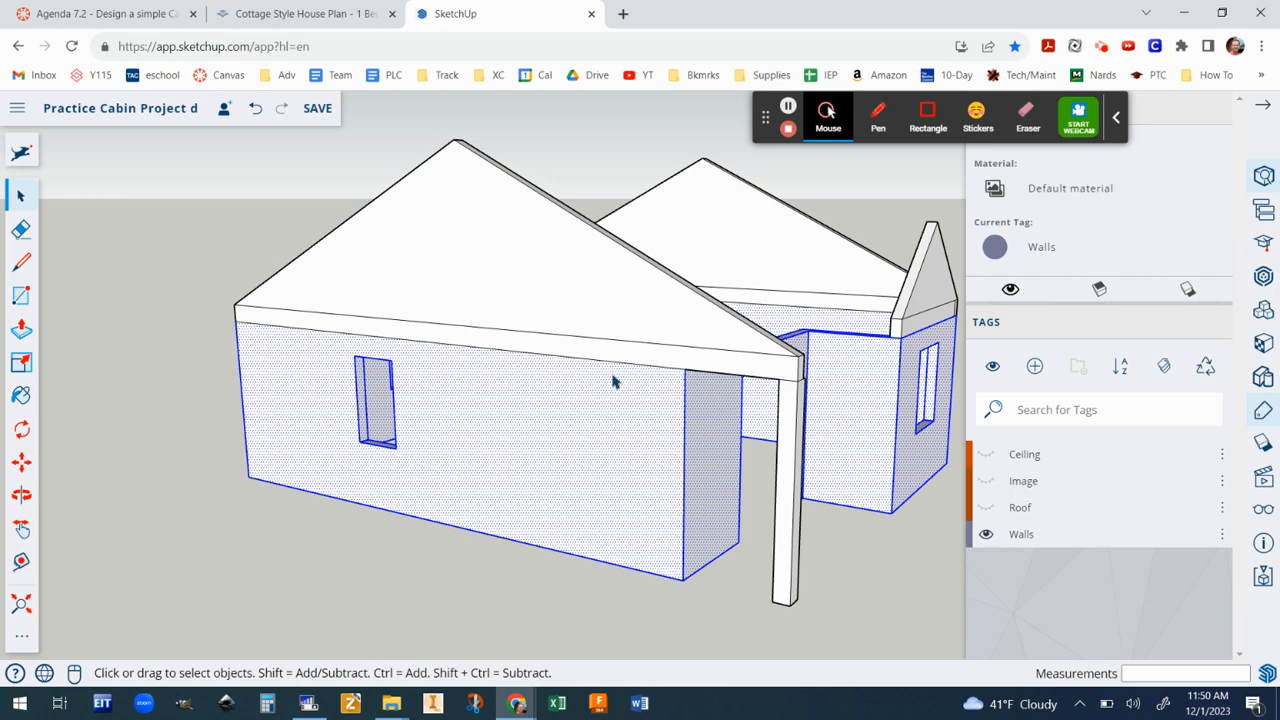
# Draw a 10" vertical line across the band below the gable, up from the wall corner beside the porch post
pyautogui.click(21, 261)
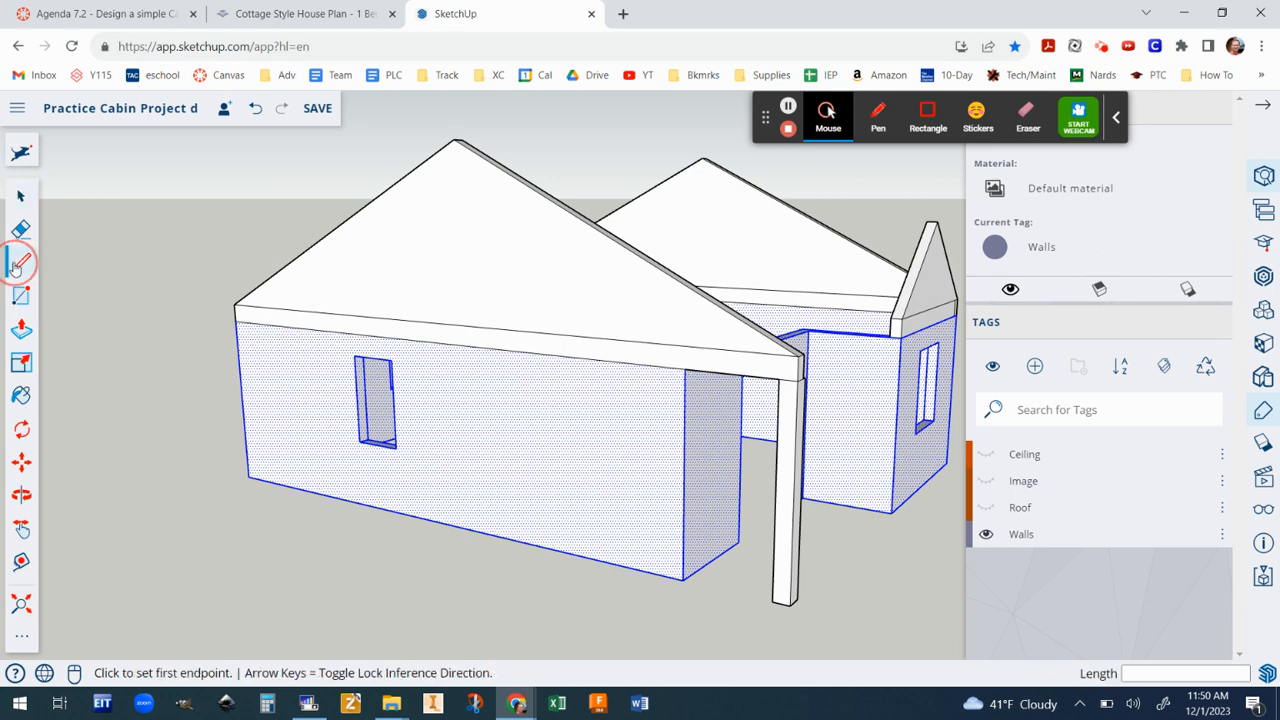
pyautogui.click(685, 367)
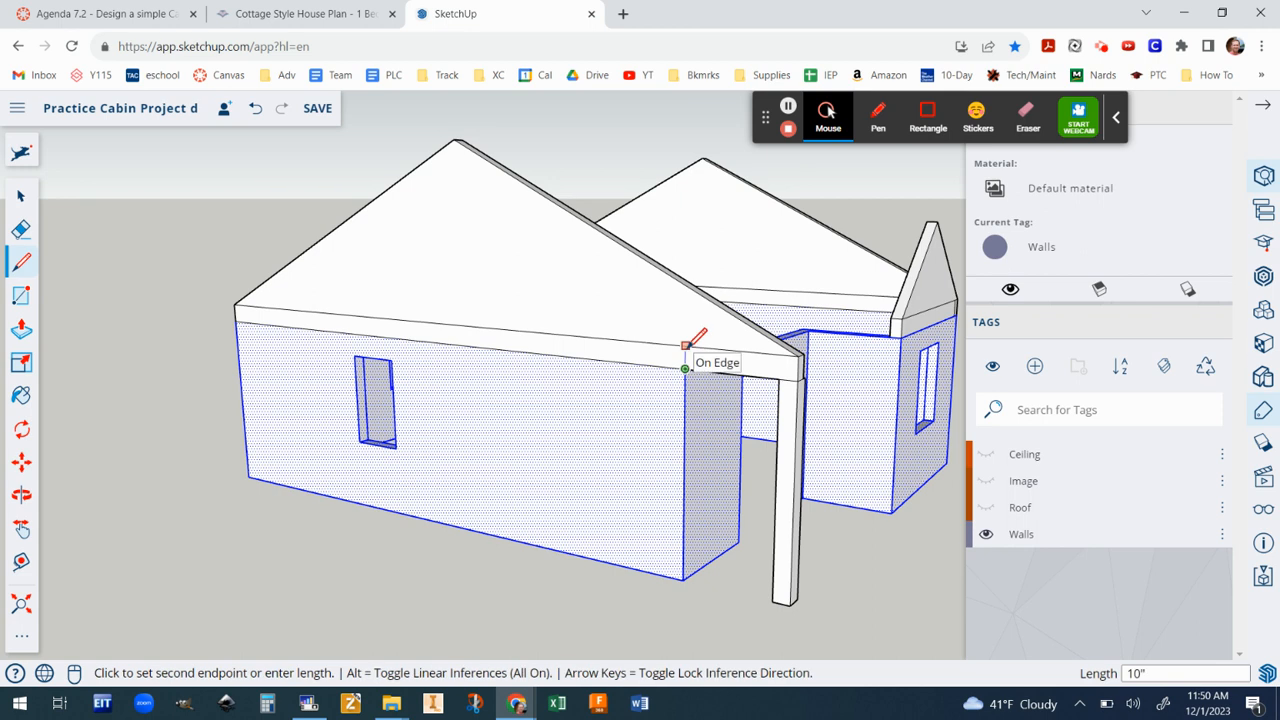
pyautogui.click(686, 347)
pyautogui.click(21, 195)
pyautogui.click(69, 206)
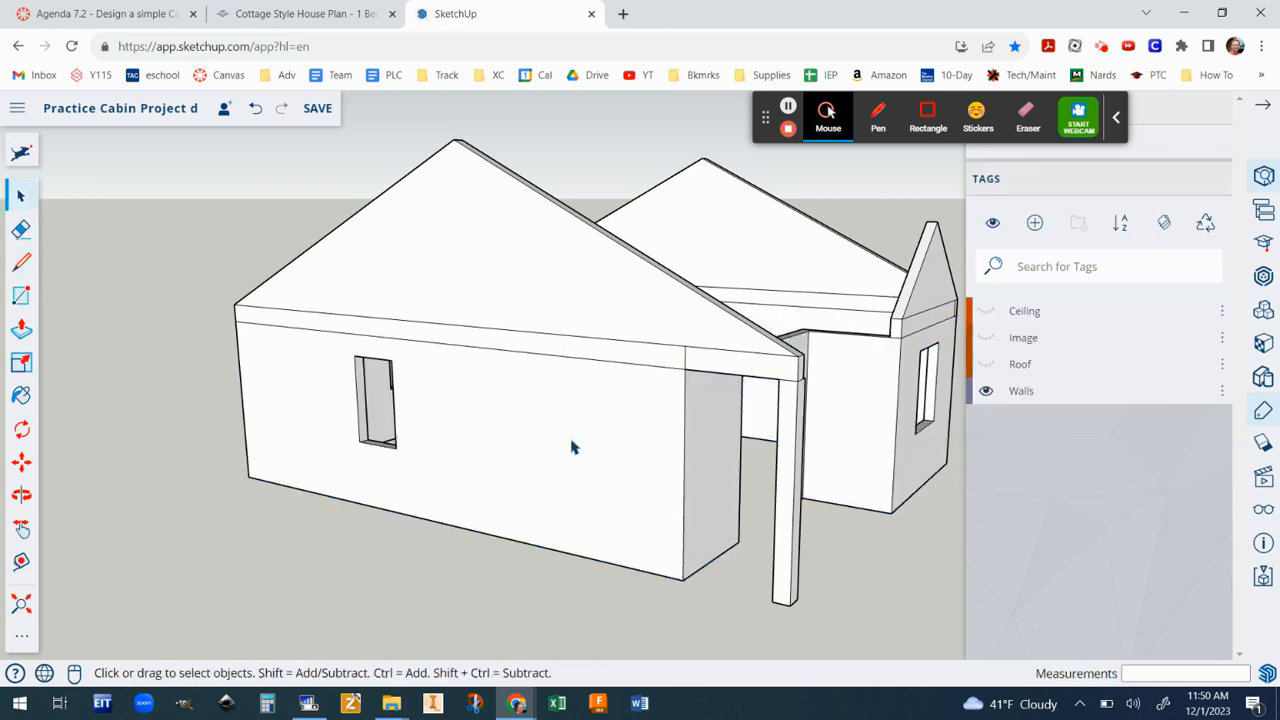
# Erase the upper horizontal seam line on the porch-side gable's outer face and on the opposite gable's inner face
pyautogui.moveTo(611, 437); pyautogui.dragTo(488, 498, button='middle')
pyautogui.click(21, 228)
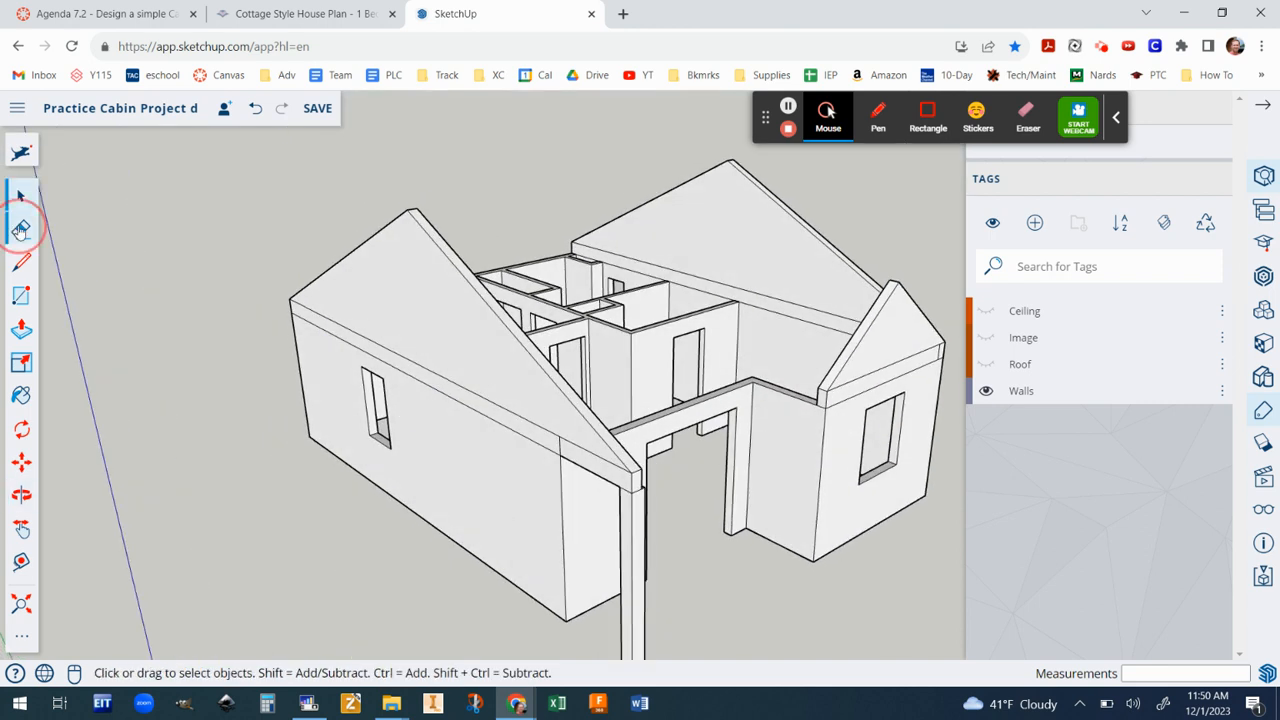
pyautogui.click(492, 393)
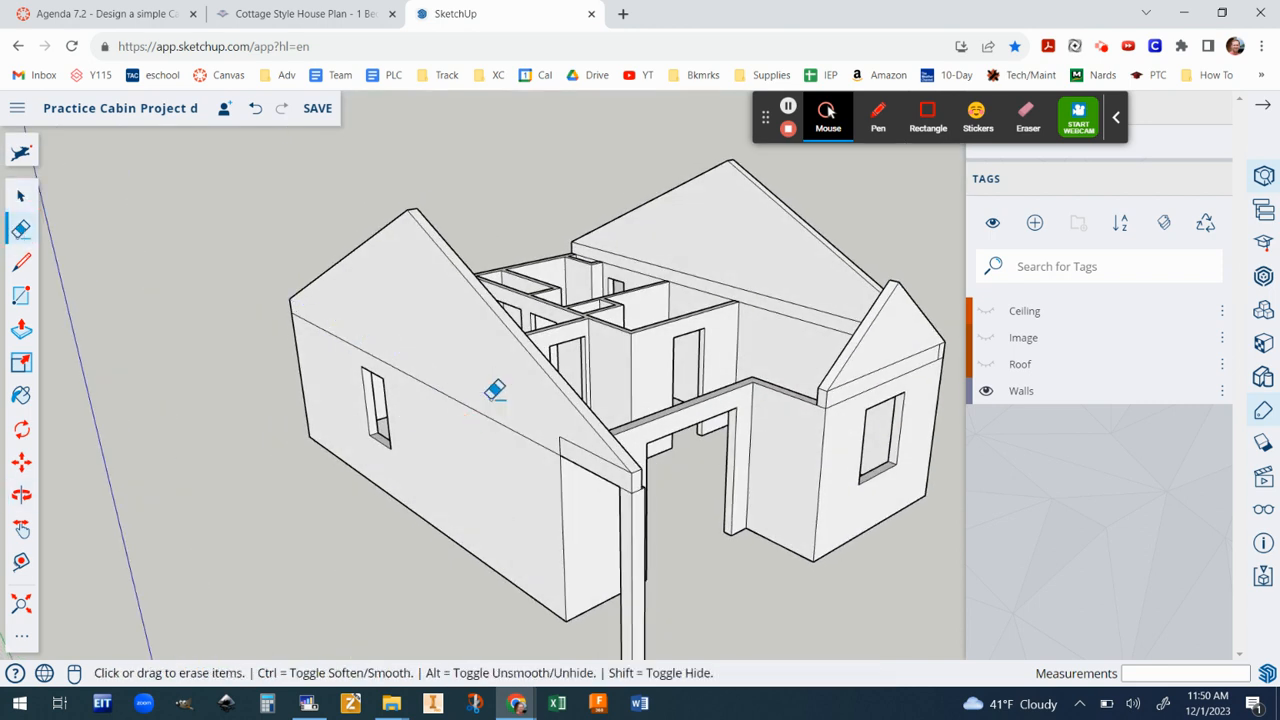
pyautogui.moveTo(768, 296); pyautogui.dragTo(785, 313)
pyautogui.moveTo(780, 314)
pyautogui.mouseDown(button='middle')
pyautogui.moveTo(691, 337)
pyautogui.moveTo(809, 360)
pyautogui.moveTo(481, 382)
pyautogui.moveTo(686, 349)
pyautogui.mouseUp(button='middle')
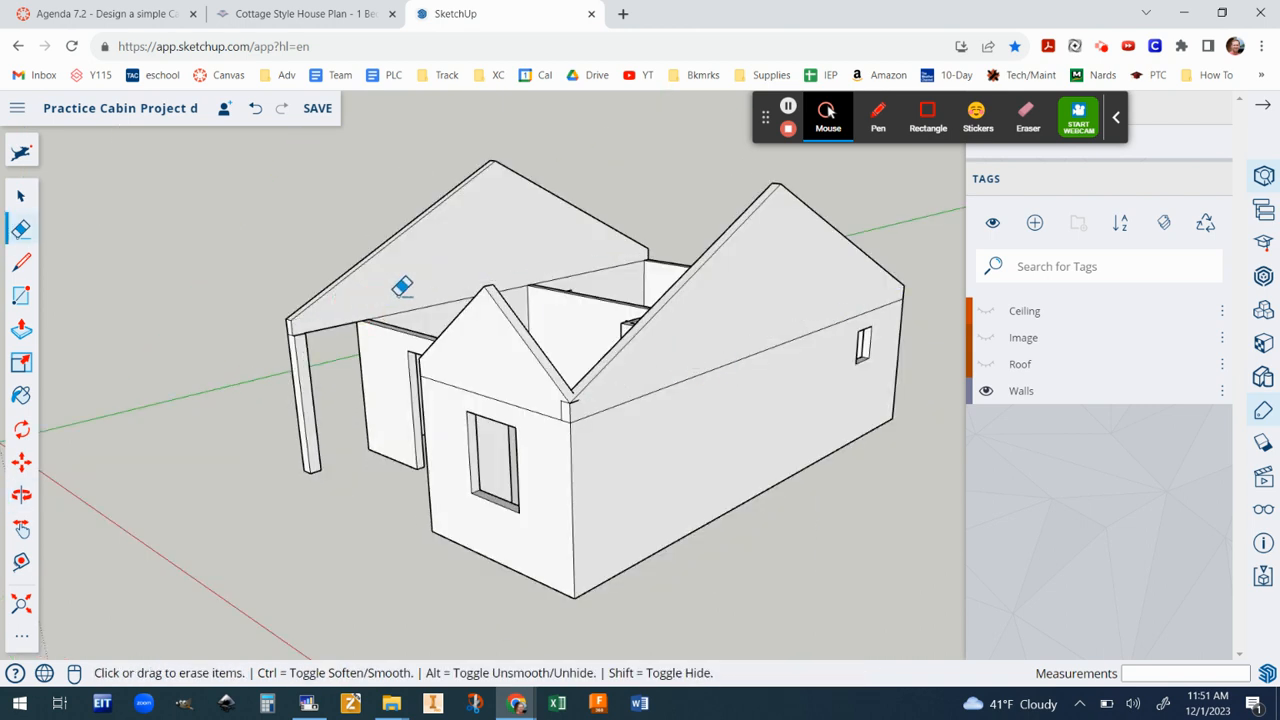
# Try to erase the horizontal seam line on the inner face of the porch-side gable wall
pyautogui.scroll(5, 418, 296)
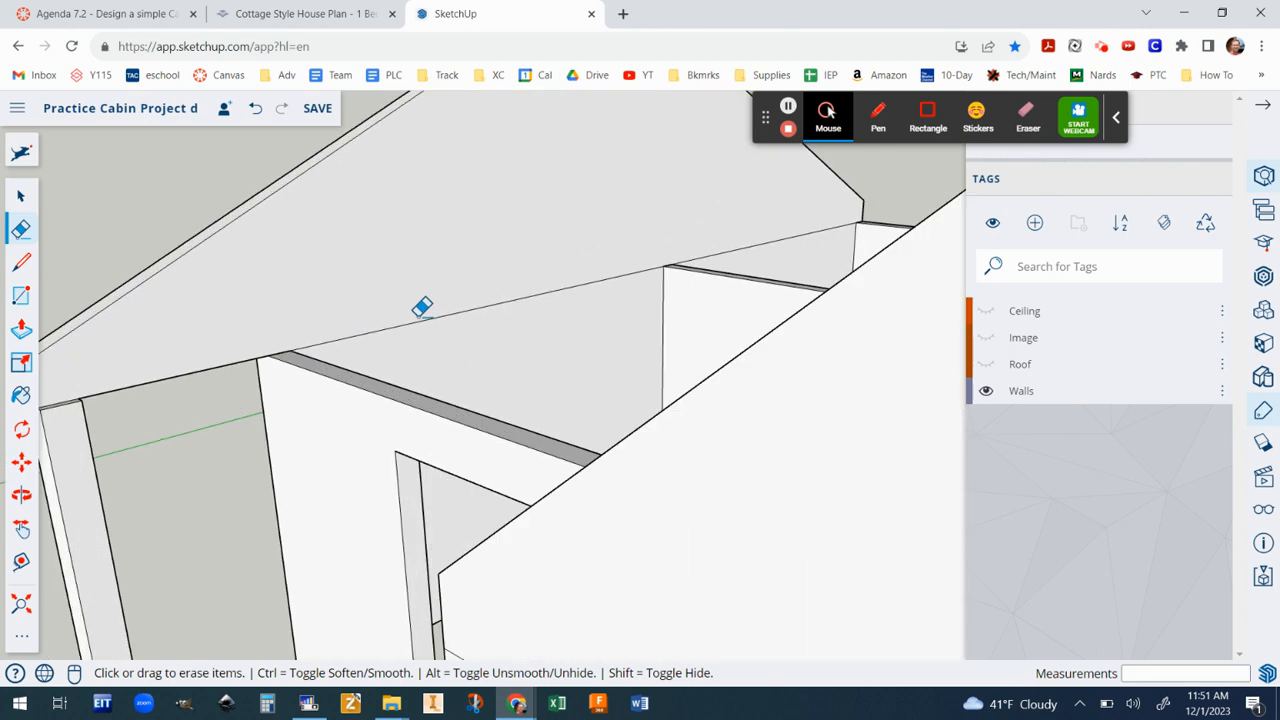
pyautogui.click(427, 314)
pyautogui.scroll(-5, 560, 358)
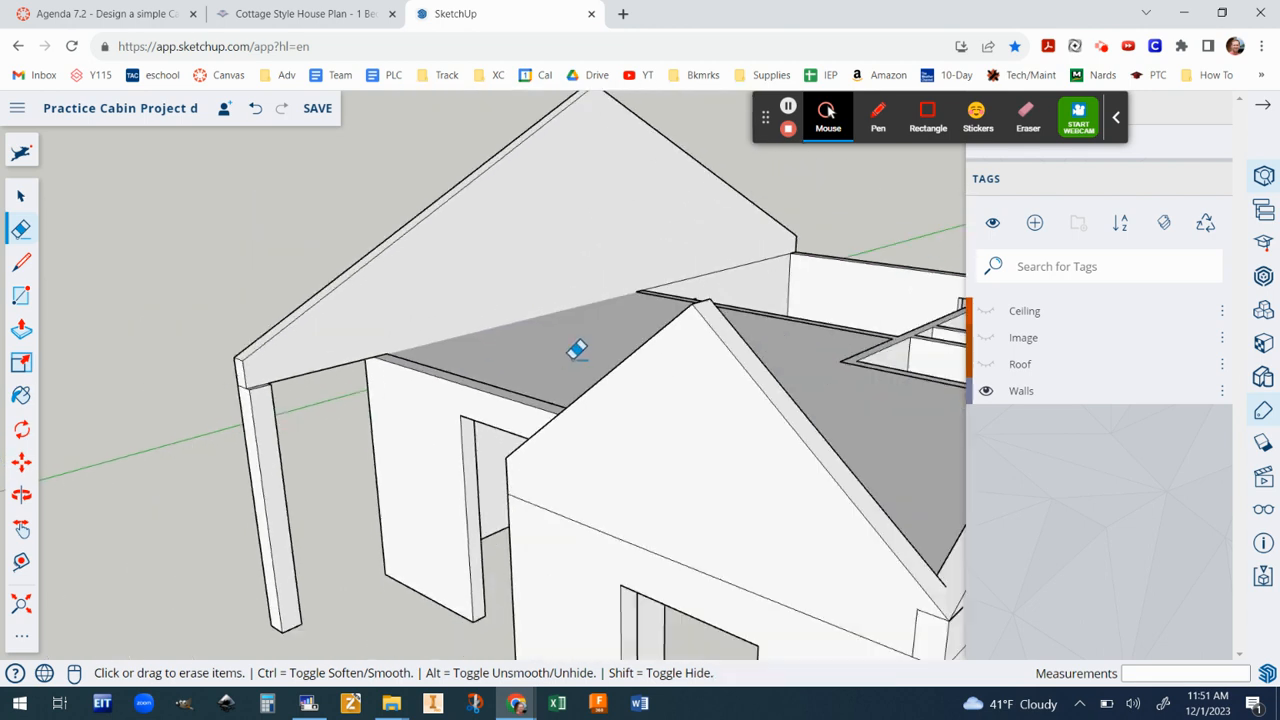
pyautogui.moveTo(786, 394)
pyautogui.mouseDown(button='middle')
pyautogui.moveTo(826, 612)
pyautogui.moveTo(846, 631)
pyautogui.moveTo(920, 449)
pyautogui.moveTo(1000, 395)
pyautogui.mouseUp(button='middle')
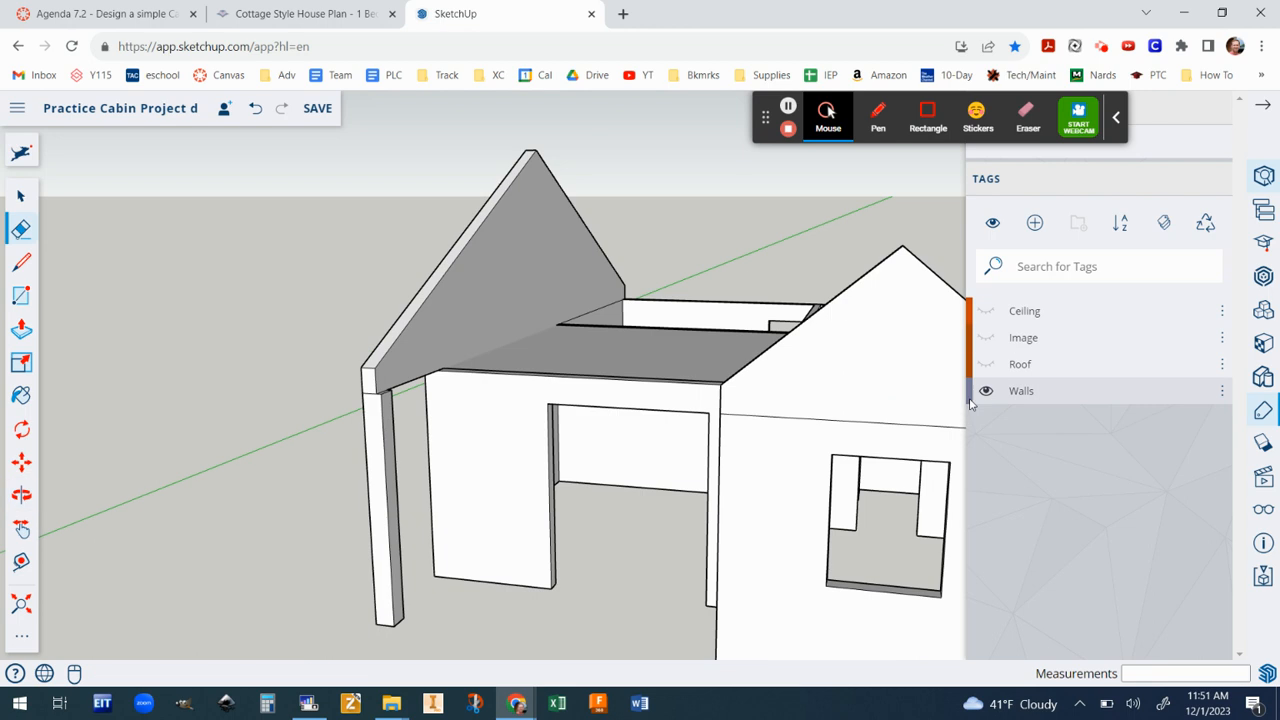
pyautogui.click(255, 108)
# Hide the horizontal seam line segments on the inner face of the porch-side gable wall using the Eraser
pyautogui.scroll(3, 532, 364)
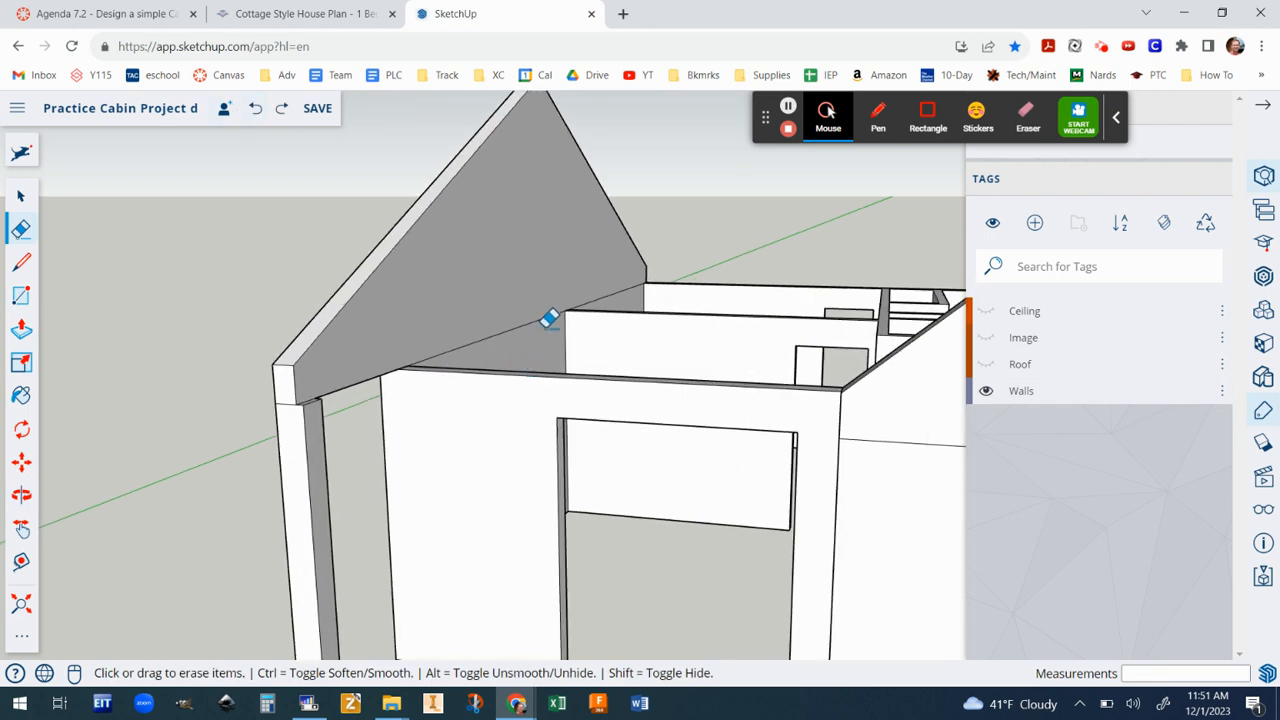
pyautogui.moveTo(671, 340)
pyautogui.mouseDown(button='middle')
pyautogui.moveTo(522, 562)
pyautogui.moveTo(451, 340)
pyautogui.mouseUp(button='middle')
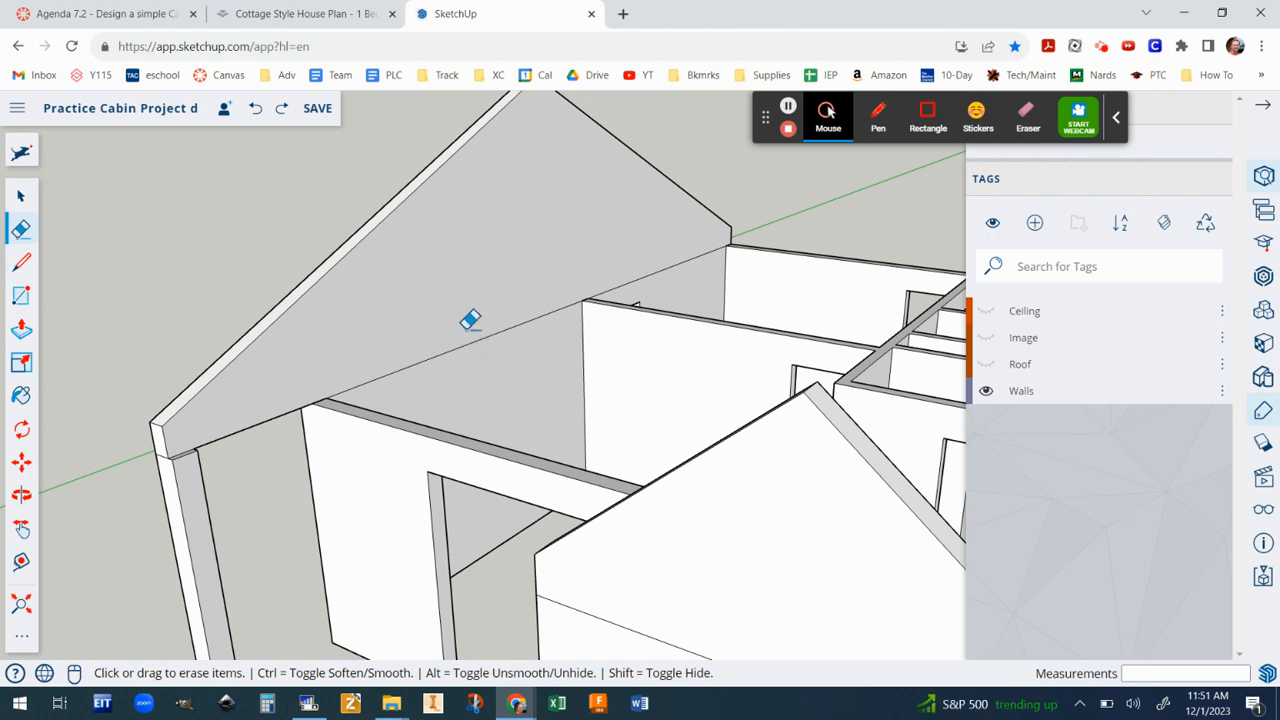
pyautogui.press('shift')
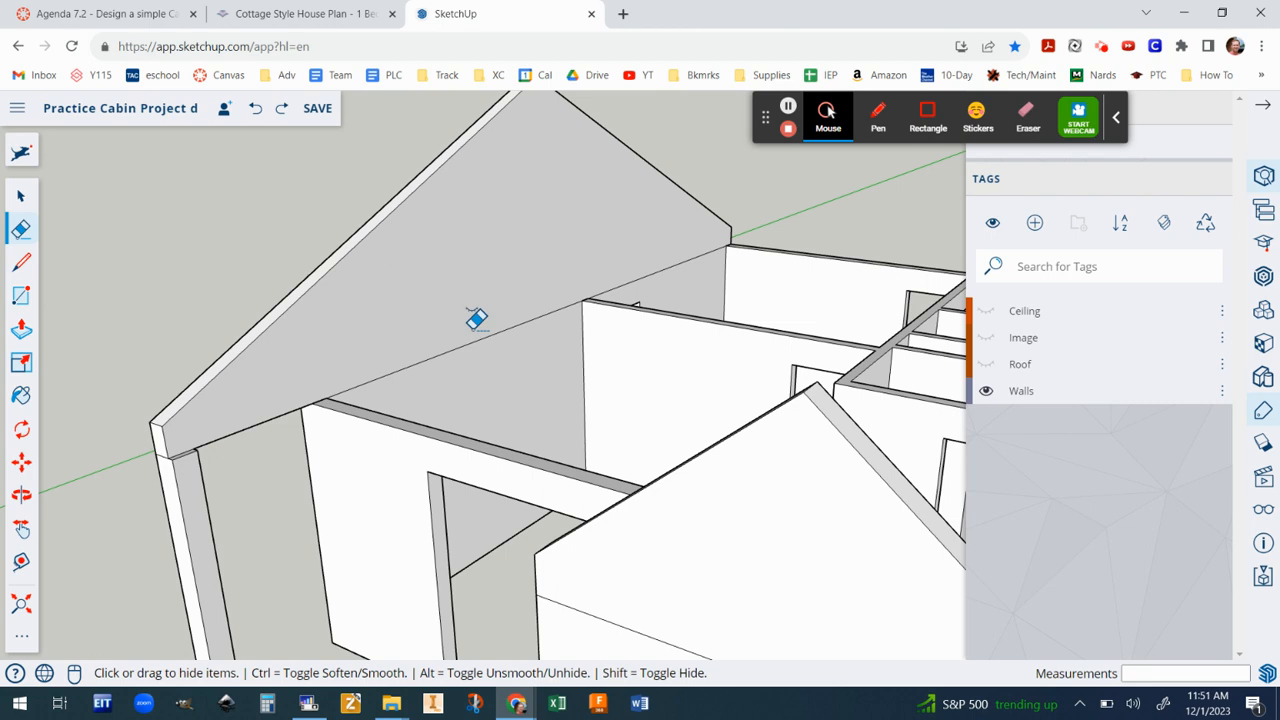
pyautogui.keyDown('shift'); pyautogui.moveTo(474, 320); pyautogui.dragTo(480, 340); pyautogui.keyUp('shift')
pyautogui.keyDown('shift'); pyautogui.click(636, 268); pyautogui.keyUp('shift')
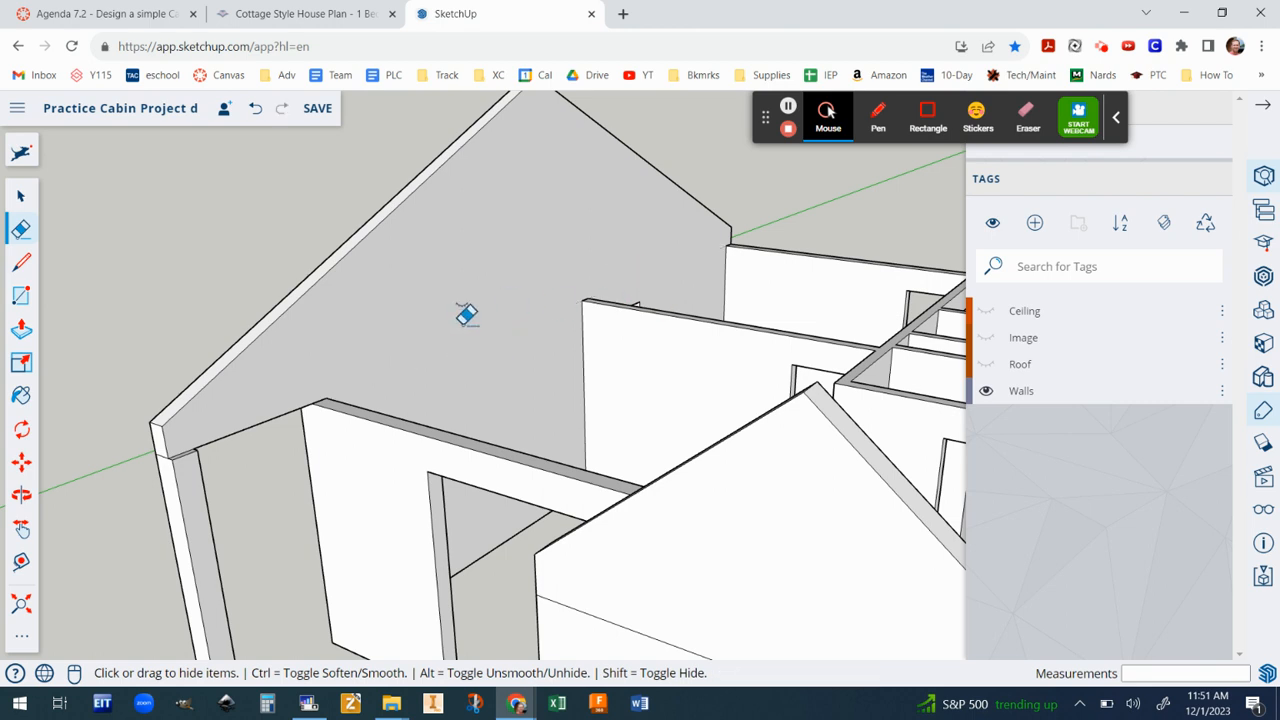
# Hide the horizontal seam line segments along the inner face of the opposite gable wall
pyautogui.moveTo(557, 337); pyautogui.dragTo(928, 402, button='middle')
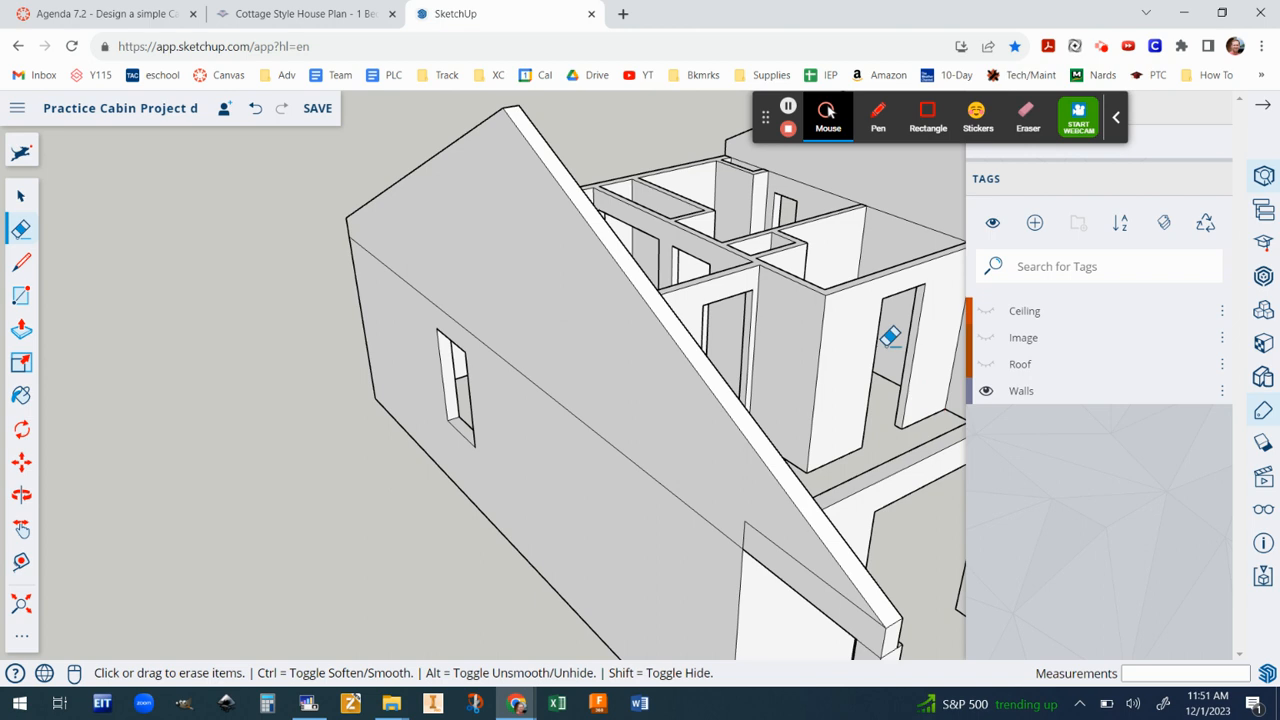
pyautogui.moveTo(749, 317); pyautogui.dragTo(622, 232, button='middle')
pyautogui.keyDown('shift'); pyautogui.click(622, 224); pyautogui.keyUp('shift')
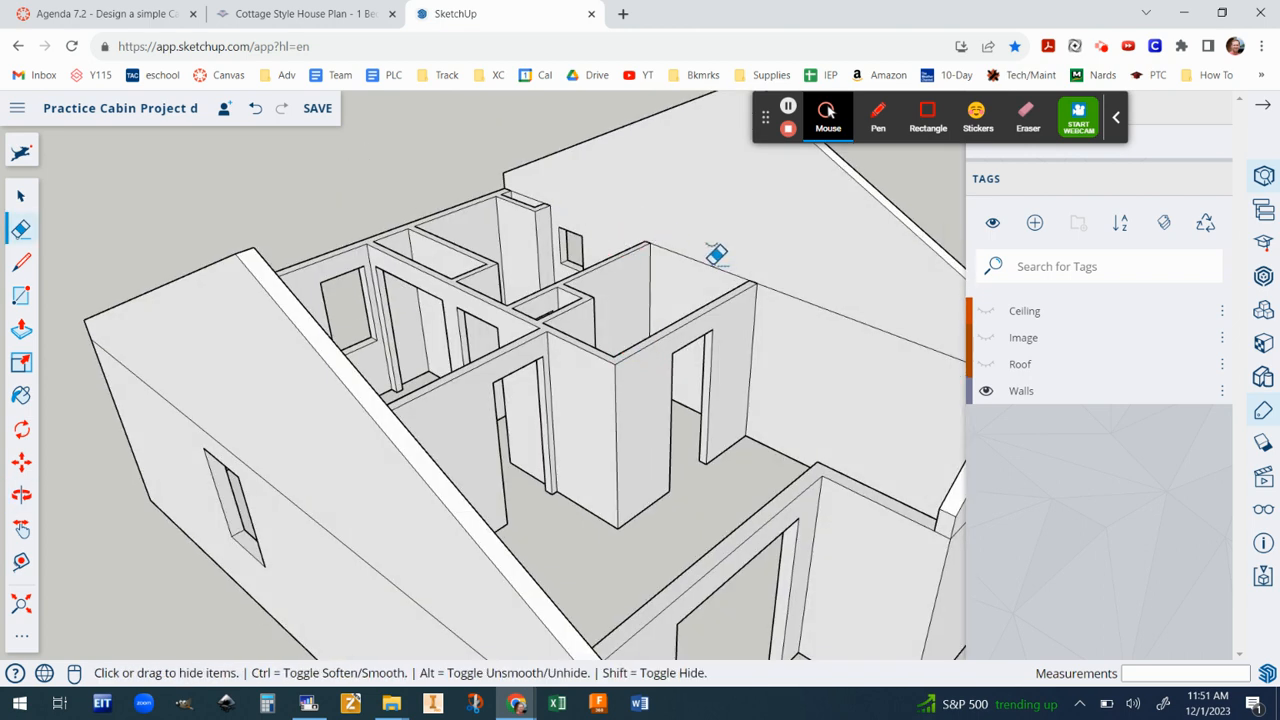
pyautogui.keyDown('shift'); pyautogui.click(851, 312); pyautogui.keyUp('shift')
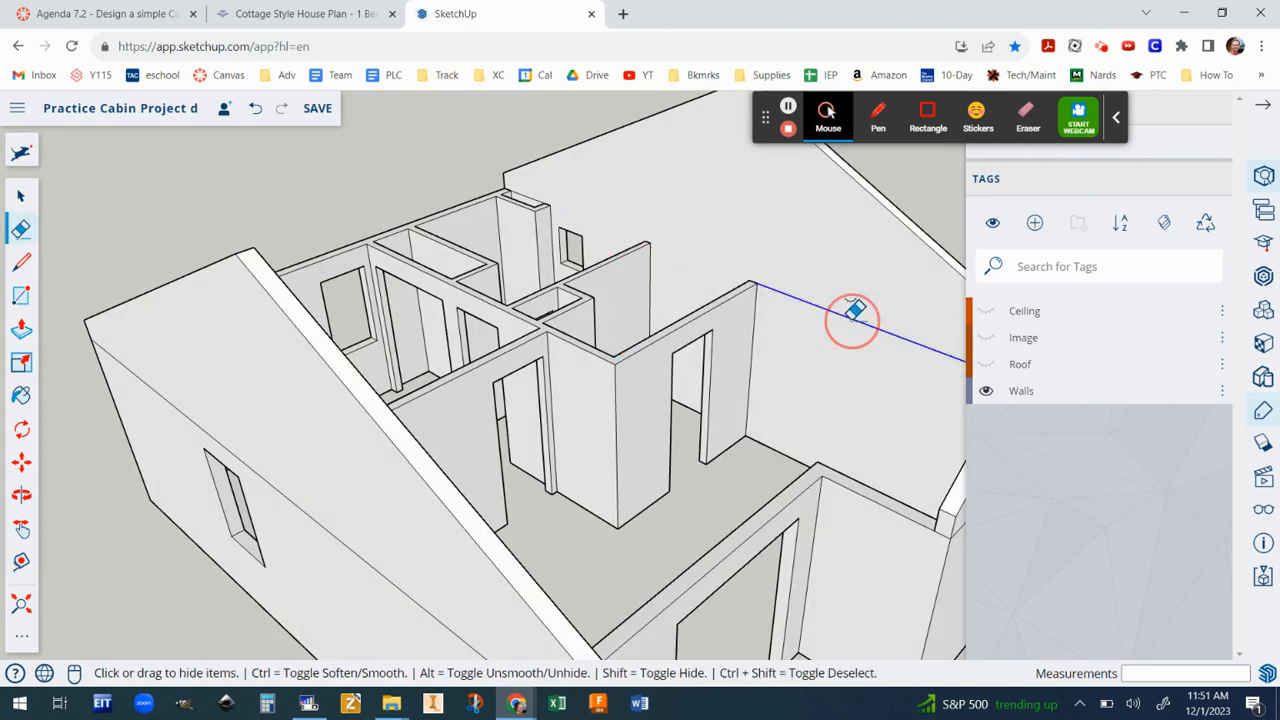
# Hide the short seam edges atop the narrow wall where it meets the far gable, using the Eraser
pyautogui.moveTo(491, 191); pyautogui.dragTo(522, 183, button='middle')
pyautogui.scroll(3, 522, 183)
pyautogui.keyDown('shift'); pyautogui.click(545, 187); pyautogui.keyUp('shift')
pyautogui.keyDown('shift'); pyautogui.moveTo(558, 200); pyautogui.dragTo(563, 190, button='middle'); pyautogui.keyUp('shift')
pyautogui.click(565, 191)
pyautogui.keyDown('shift'); pyautogui.click(564, 197); pyautogui.keyUp('shift')
pyautogui.scroll(-5, 560, 218)
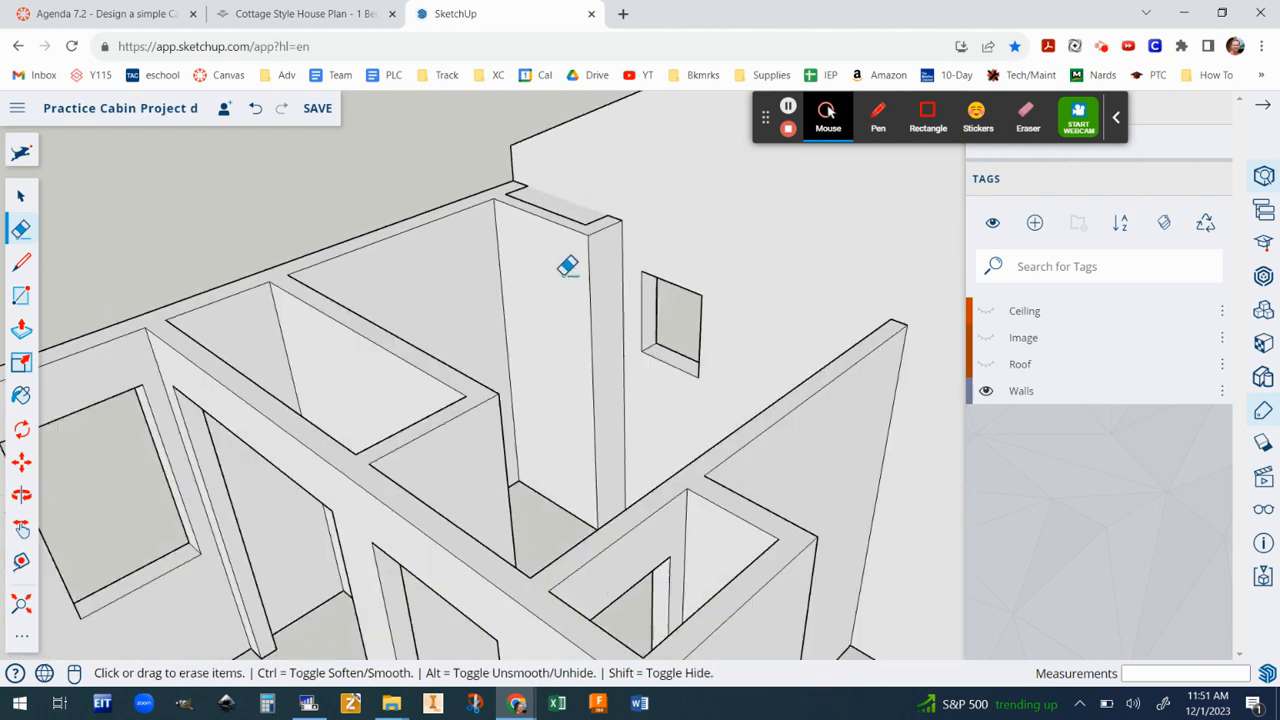
# Hide the horizontal seam line across the outer face of the porch-side gable wall
pyautogui.scroll(-4, 600, 434)
pyautogui.moveTo(702, 406); pyautogui.dragTo(613, 452, button='middle')
pyautogui.click(625, 482)
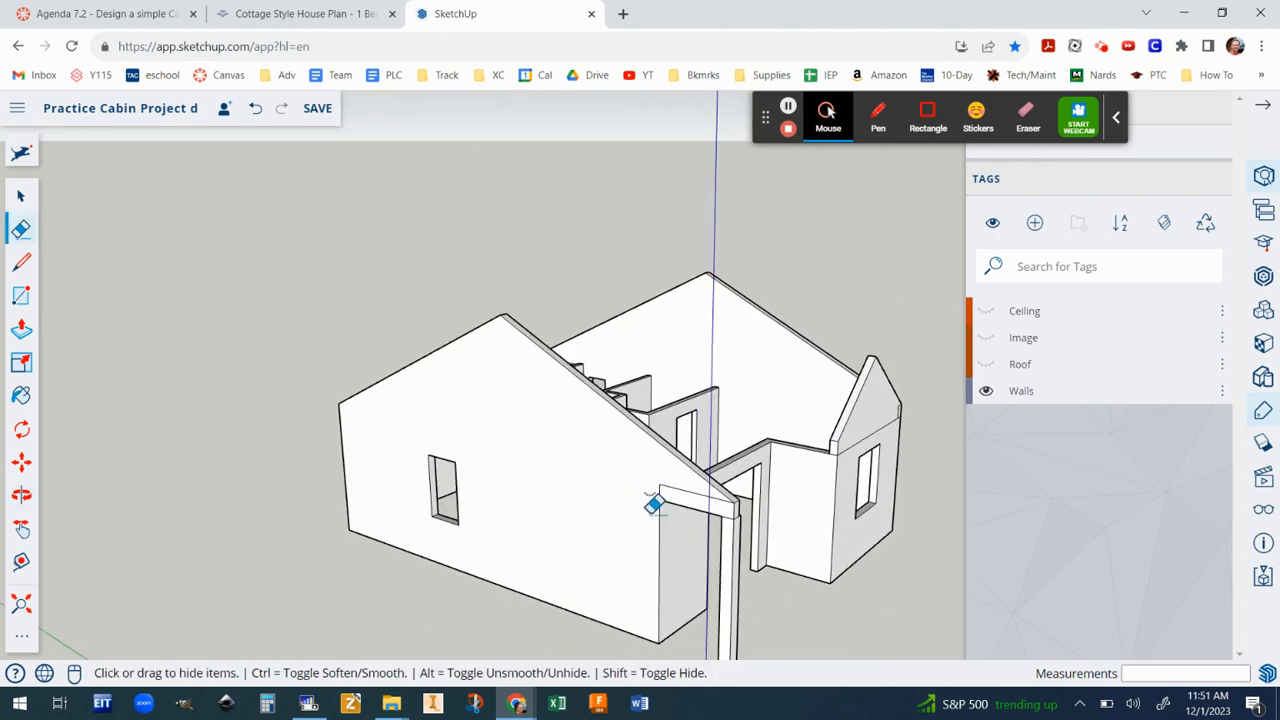
# Hide the short vertical edge at the eave end of the porch-side gable, above the porch post
pyautogui.moveTo(776, 482); pyautogui.dragTo(543, 400, button='middle')
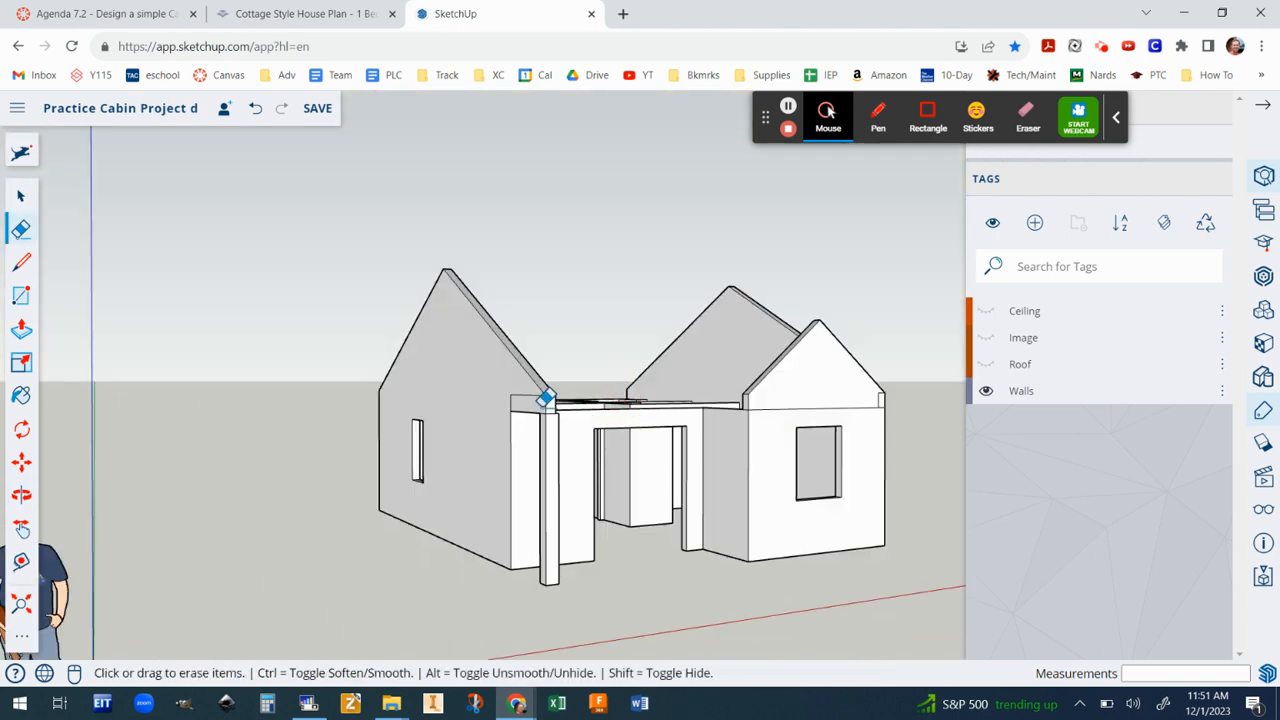
pyautogui.scroll(5, 569, 409)
pyautogui.scroll(2, 567, 390)
pyautogui.press('shift')
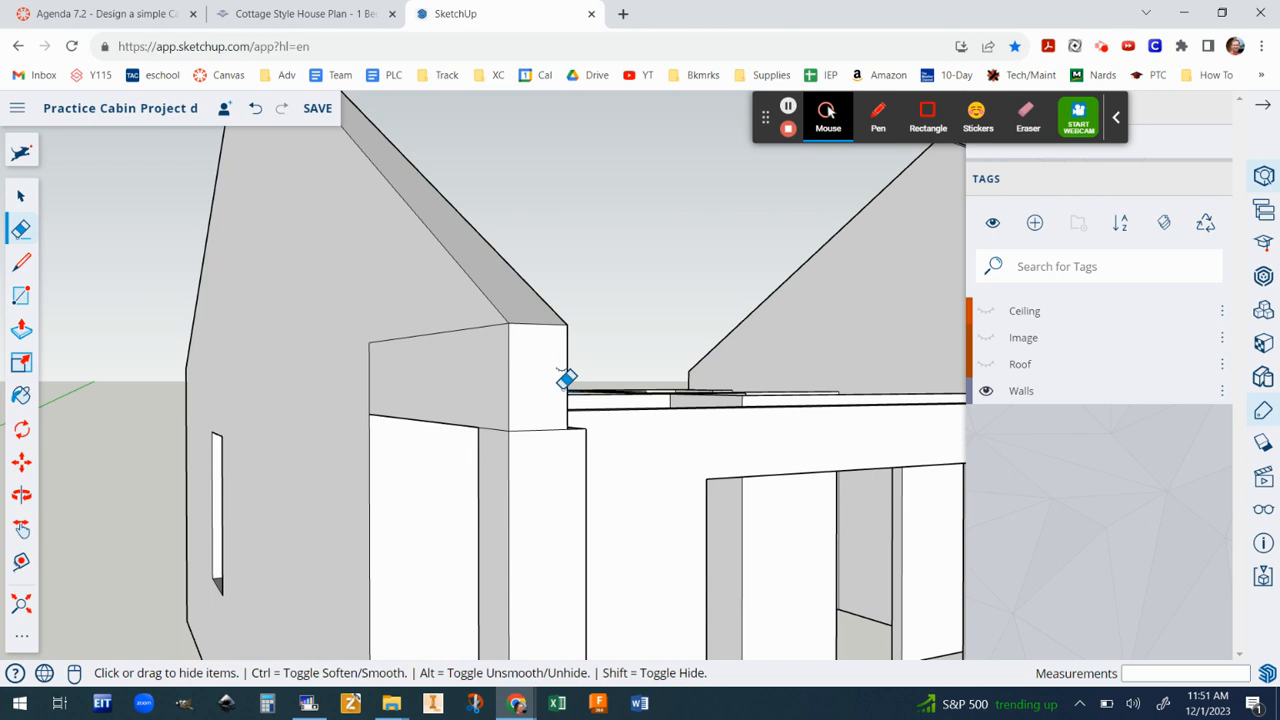
pyautogui.keyDown('shift'); pyautogui.click(563, 380); pyautogui.keyUp('shift')
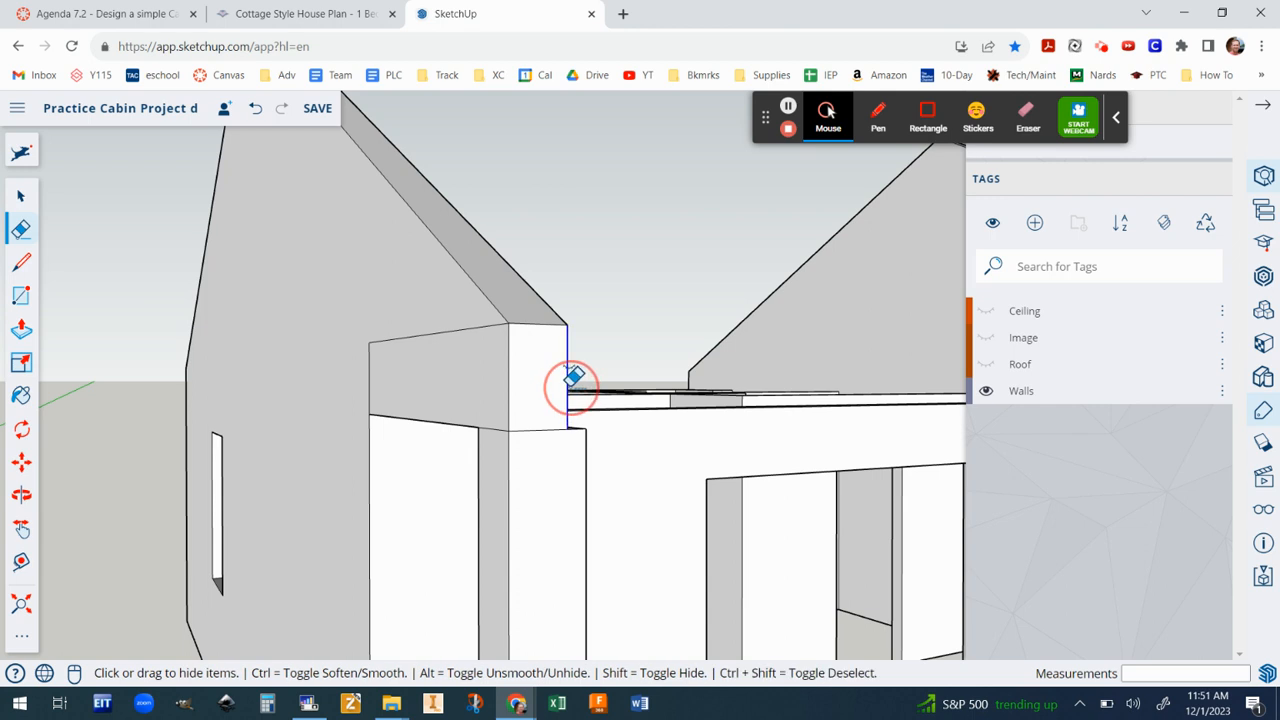
# Hide the inner edge along the underside of the porch beam between the gable wall and the post
pyautogui.scroll(-5, 606, 400)
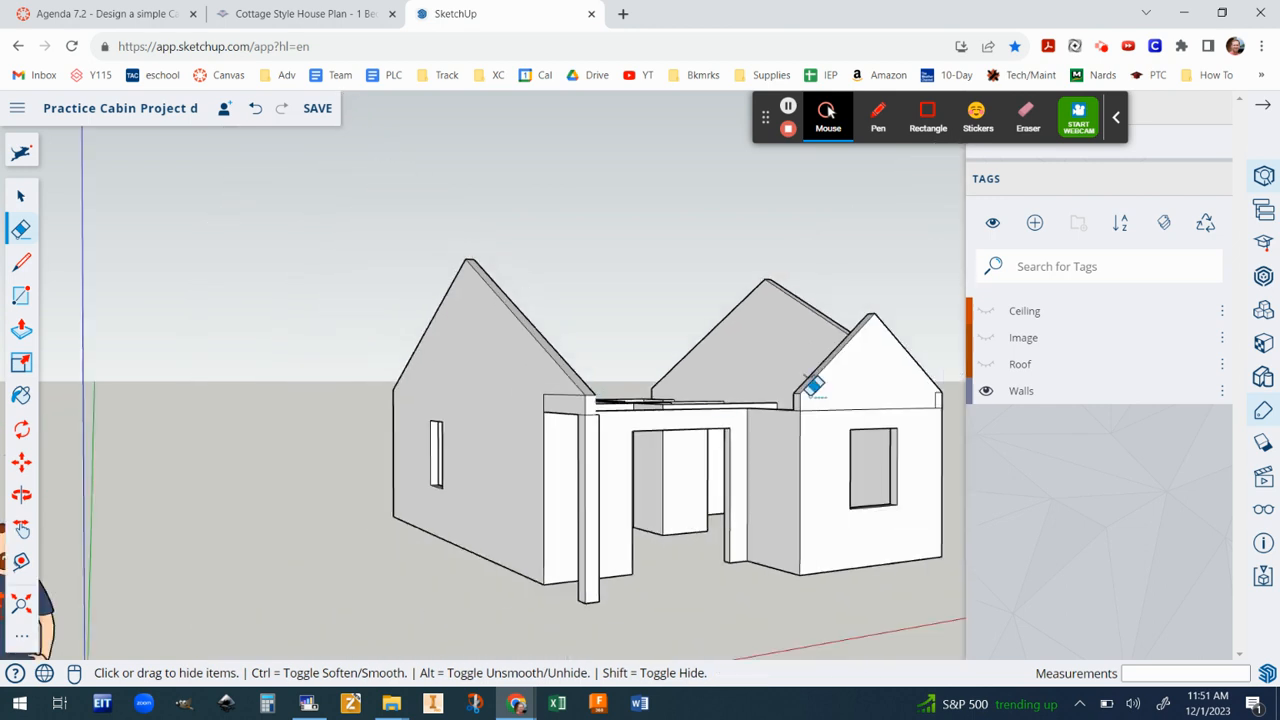
pyautogui.scroll(5, 808, 375)
pyautogui.scroll(-4, 800, 374)
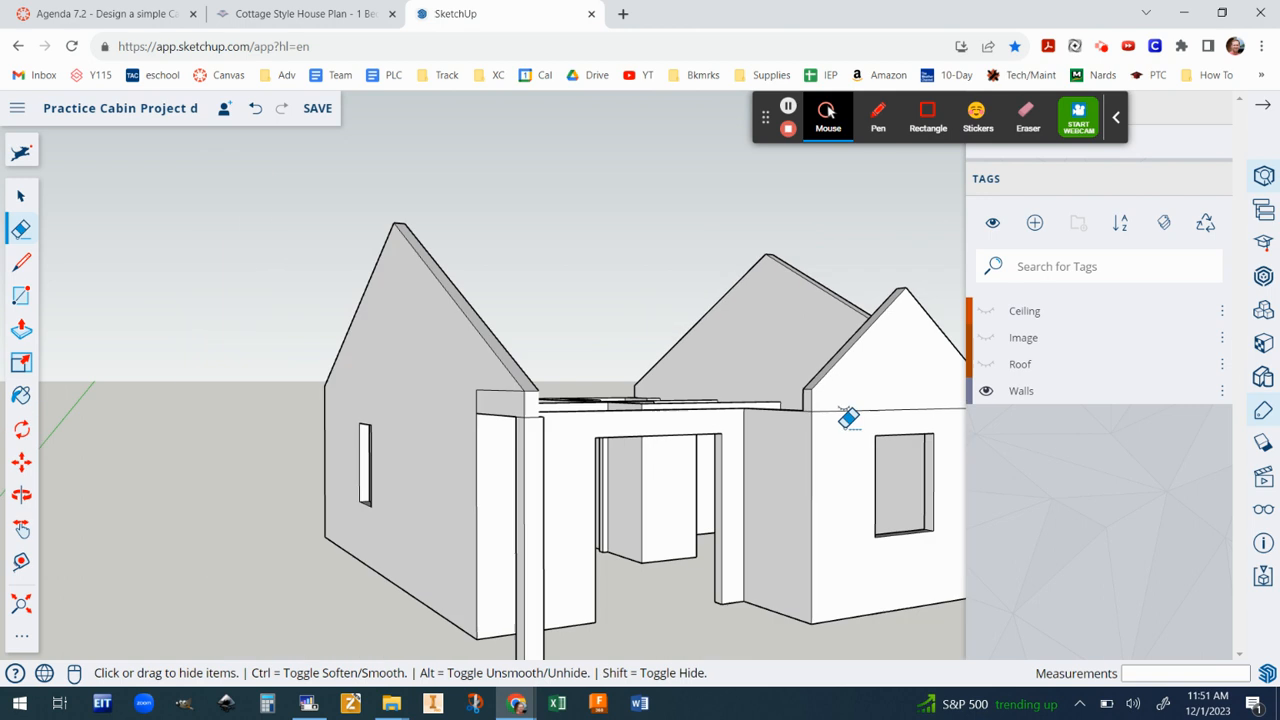
pyautogui.scroll(2, 653, 433)
pyautogui.moveTo(653, 433)
pyautogui.mouseDown(button='middle')
pyautogui.moveTo(737, 294)
pyautogui.moveTo(646, 453)
pyautogui.moveTo(720, 294)
pyautogui.mouseUp(button='middle')
pyautogui.scroll(6, 651, 246)
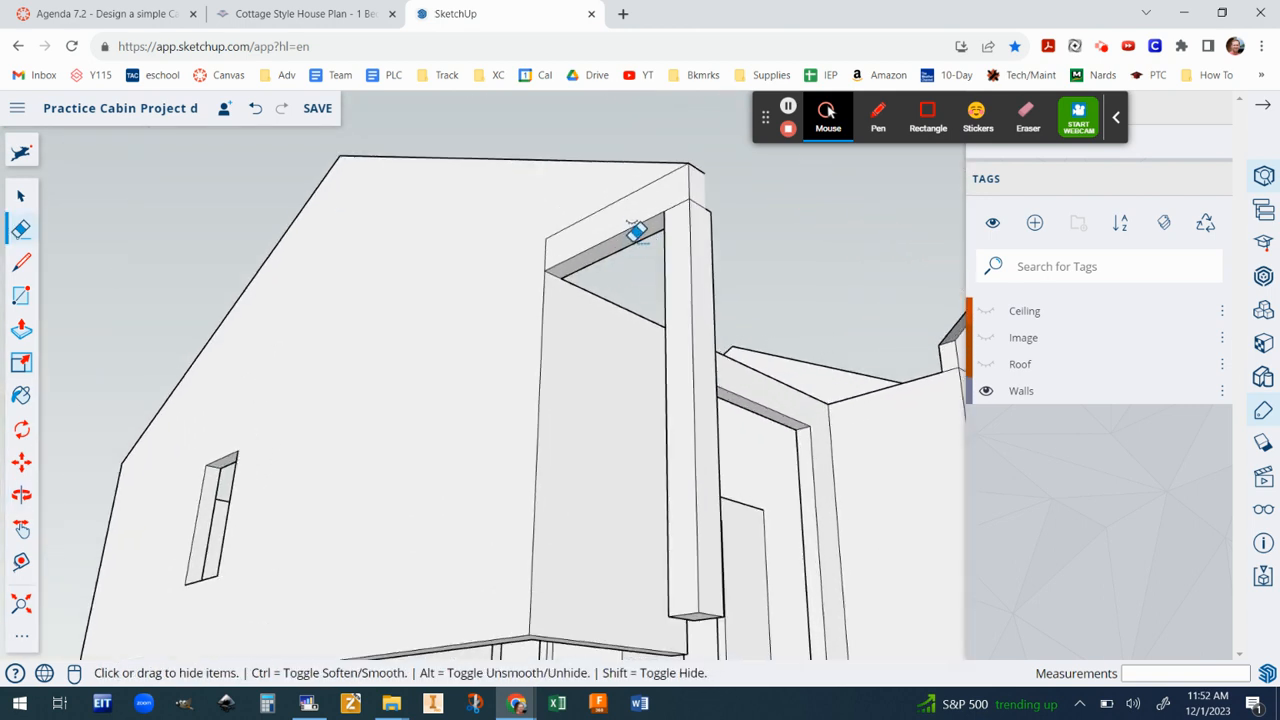
pyautogui.keyDown('shift'); pyautogui.click(636, 232); pyautogui.keyUp('shift')
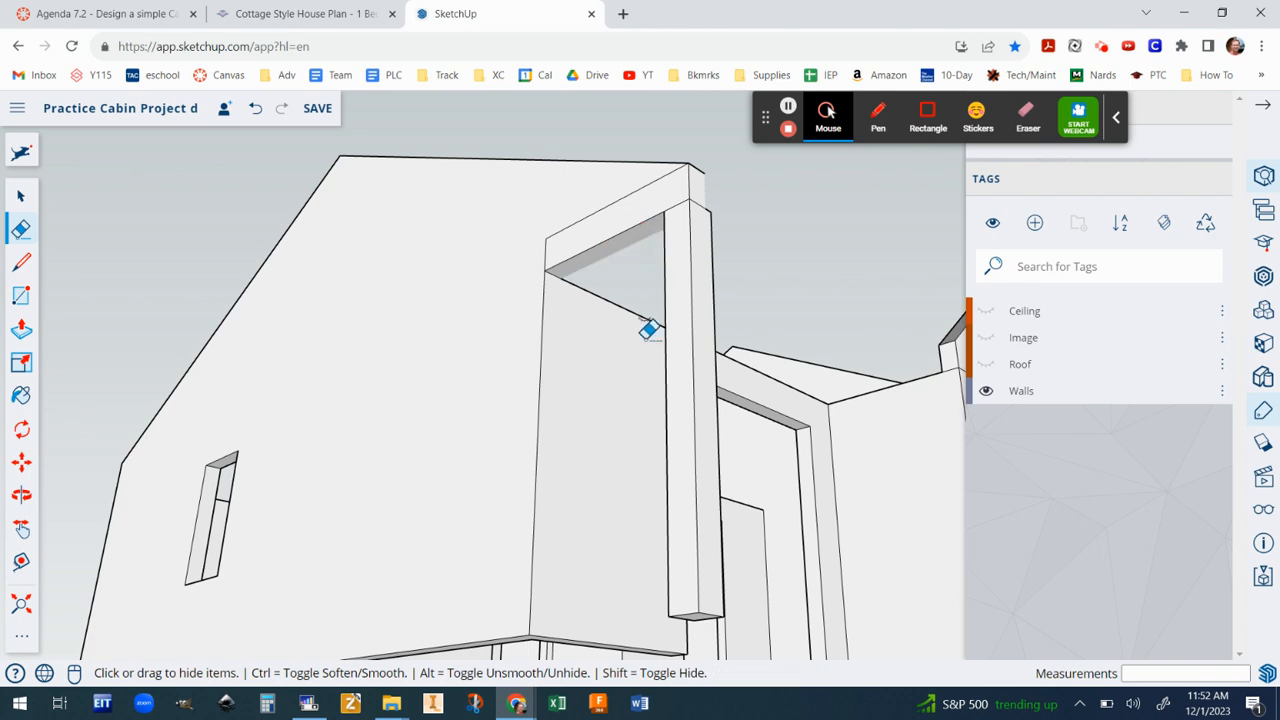
# Hide the horizontal seam line on the front face of the small gable above its window
pyautogui.scroll(-5, 649, 330)
pyautogui.moveTo(629, 409)
pyautogui.mouseDown(button='middle')
pyautogui.moveTo(329, 457)
pyautogui.moveTo(700, 355)
pyautogui.mouseUp(button='middle')
pyautogui.scroll(5, 710, 365)
pyautogui.keyDown('shift'); pyautogui.click(714, 371); pyautogui.keyUp('shift')
pyautogui.keyDown('shift'); pyautogui.click(508, 380); pyautogui.keyUp('shift')
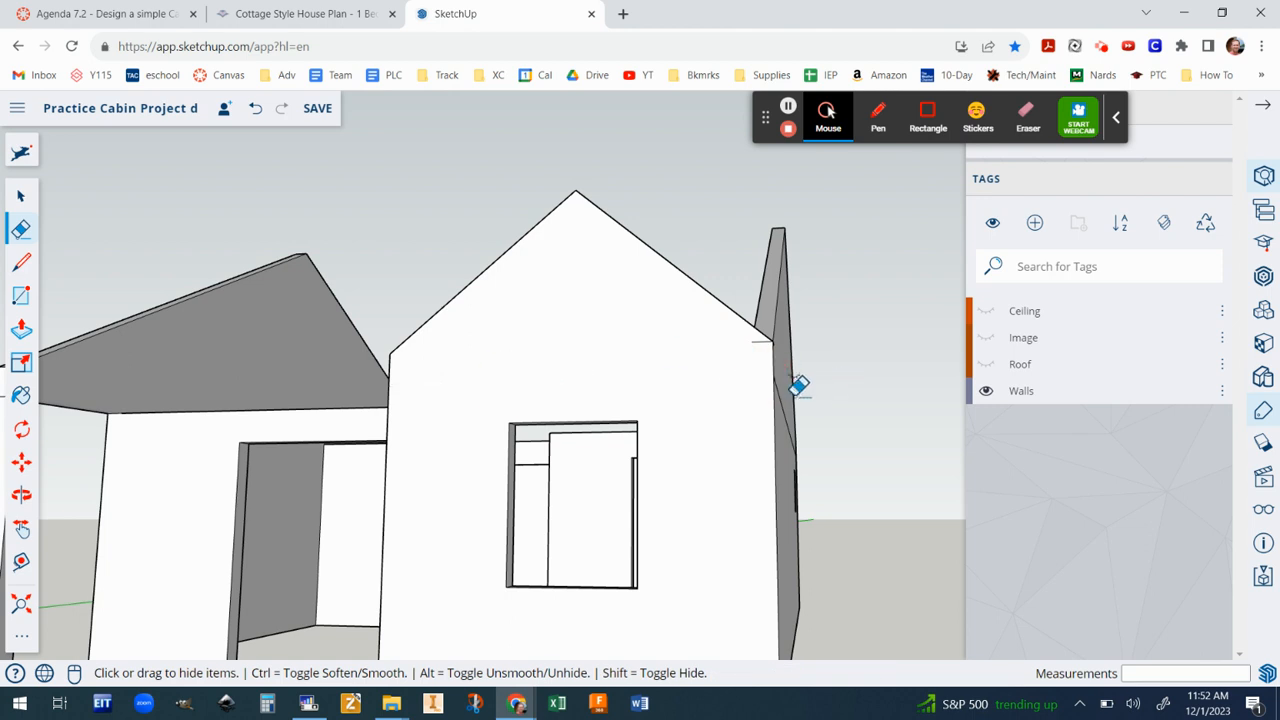
# Hide the seam line on the large gable adjoining the small one, plus the leftover stubs at their shared corner
pyautogui.moveTo(694, 409)
pyautogui.mouseDown(button='middle')
pyautogui.moveTo(569, 418)
pyautogui.moveTo(578, 410)
pyautogui.mouseUp(button='middle')
pyautogui.keyDown('shift'); pyautogui.click(600, 393); pyautogui.keyUp('shift')
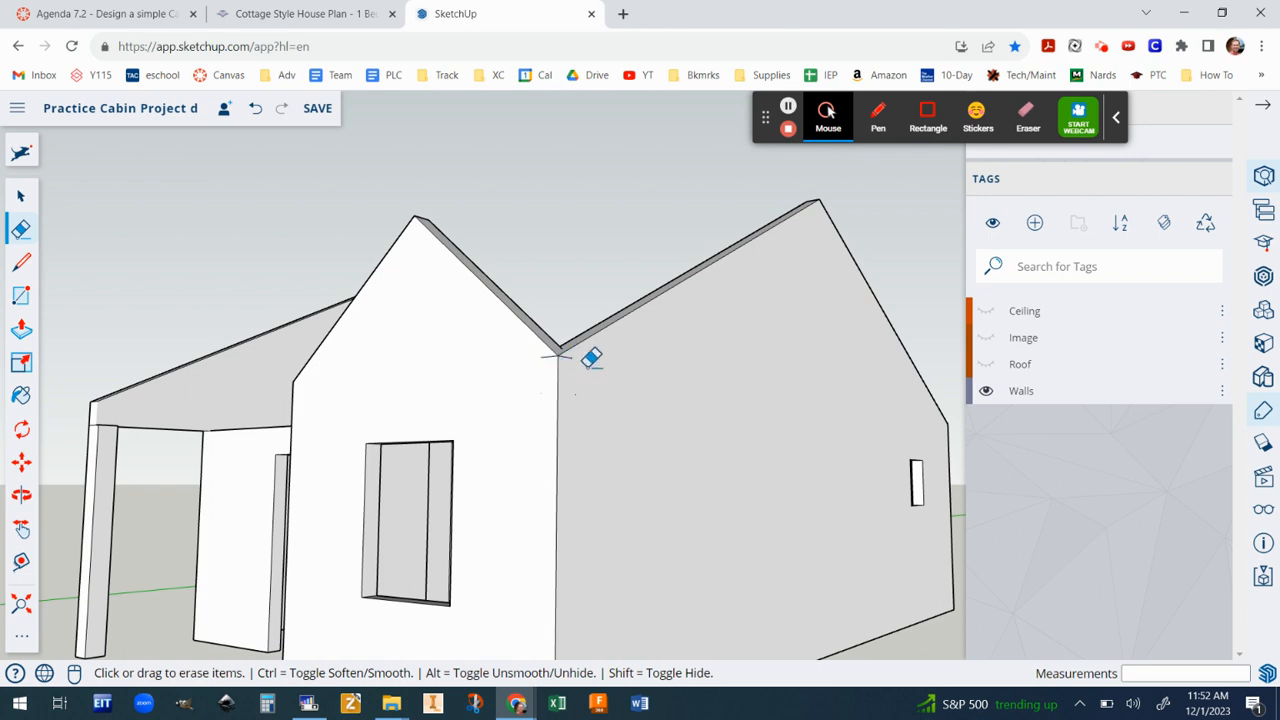
pyautogui.scroll(5, 572, 348)
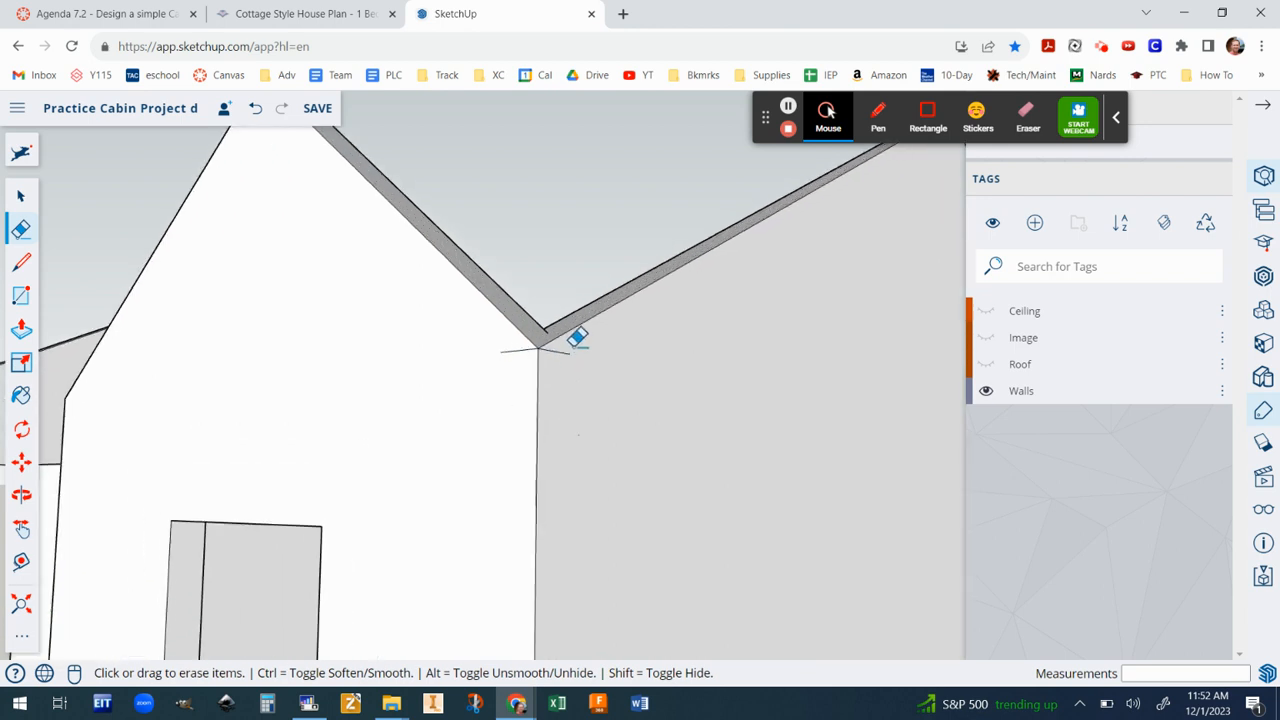
pyautogui.keyDown('shift'); pyautogui.click(496, 351); pyautogui.keyUp('shift')
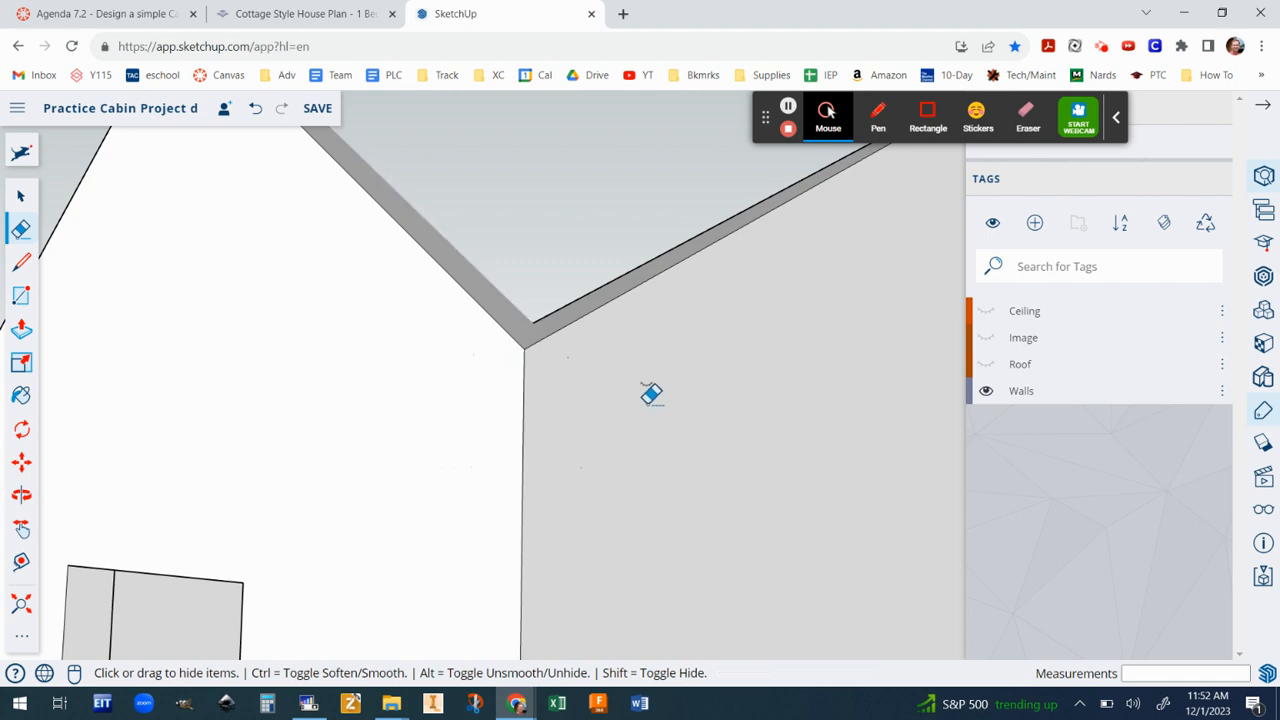
# Hide the seam line across the large gable's narrow end face, undoing the neighbouring edges hidden by mistake
pyautogui.scroll(-5, 665, 398)
pyautogui.moveTo(576, 484)
pyautogui.mouseDown(button='middle')
pyautogui.moveTo(198, 530)
pyautogui.moveTo(760, 506)
pyautogui.mouseUp(button='middle')
pyautogui.moveTo(657, 503); pyautogui.dragTo(565, 490, button='middle')
pyautogui.scroll(5, 595, 434)
pyautogui.press('shift')
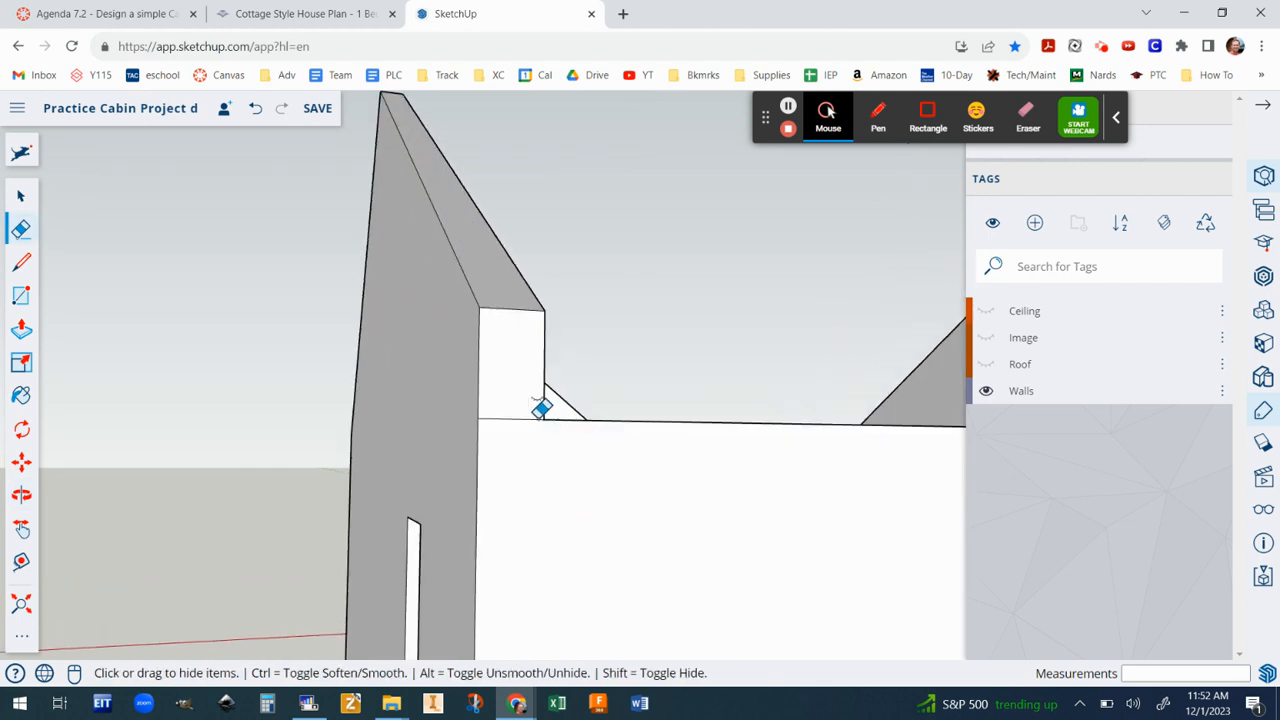
pyautogui.keyDown('shift'); pyautogui.moveTo(518, 405); pyautogui.dragTo(561, 373); pyautogui.keyUp('shift')
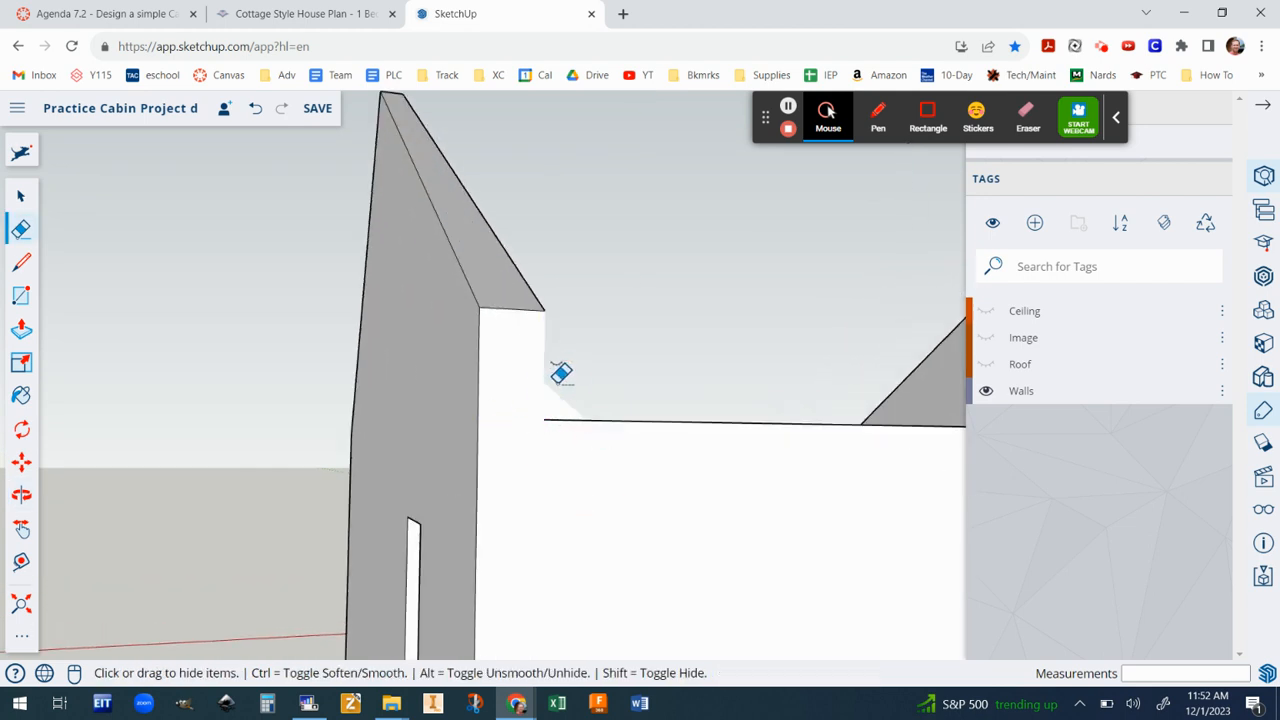
pyautogui.click(257, 113)
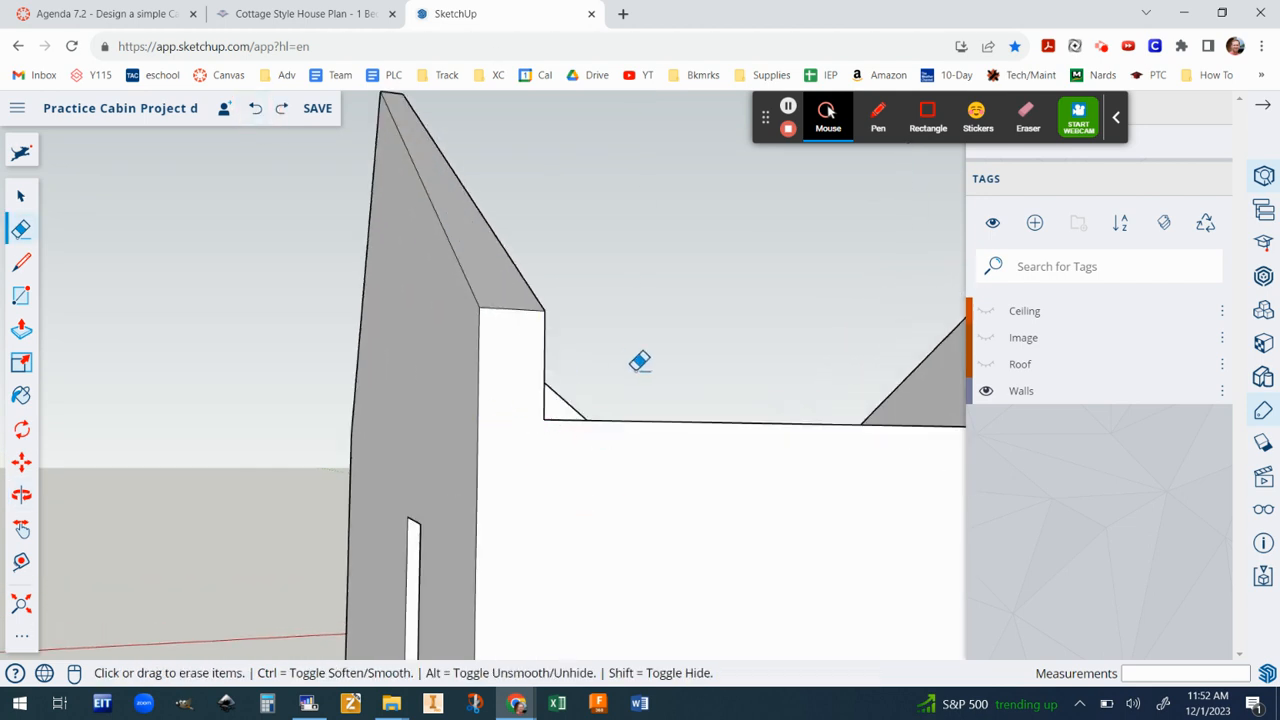
# Hide the vertical edge at the gable's end and the long top edge of the adjoining wall
pyautogui.keyDown('shift'); pyautogui.click(566, 336); pyautogui.keyUp('shift')
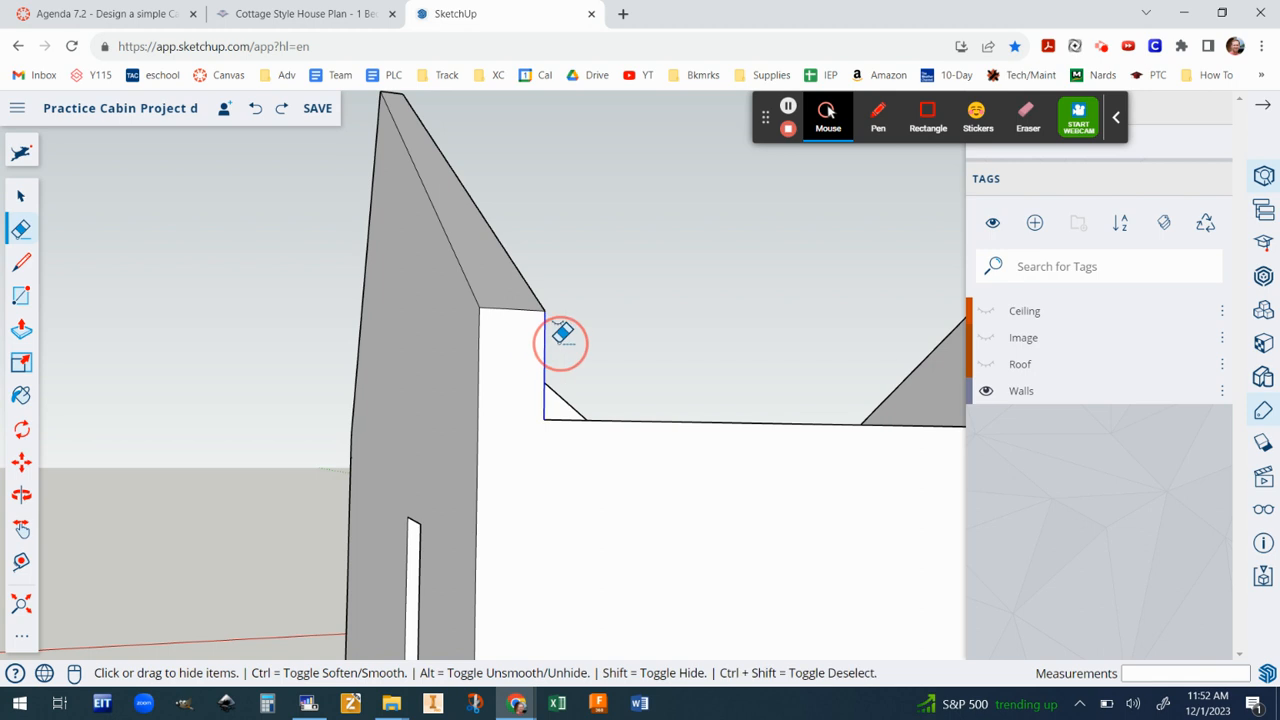
pyautogui.keyDown('shift'); pyautogui.click(706, 419); pyautogui.keyUp('shift')
pyautogui.scroll(-10, 707, 417)
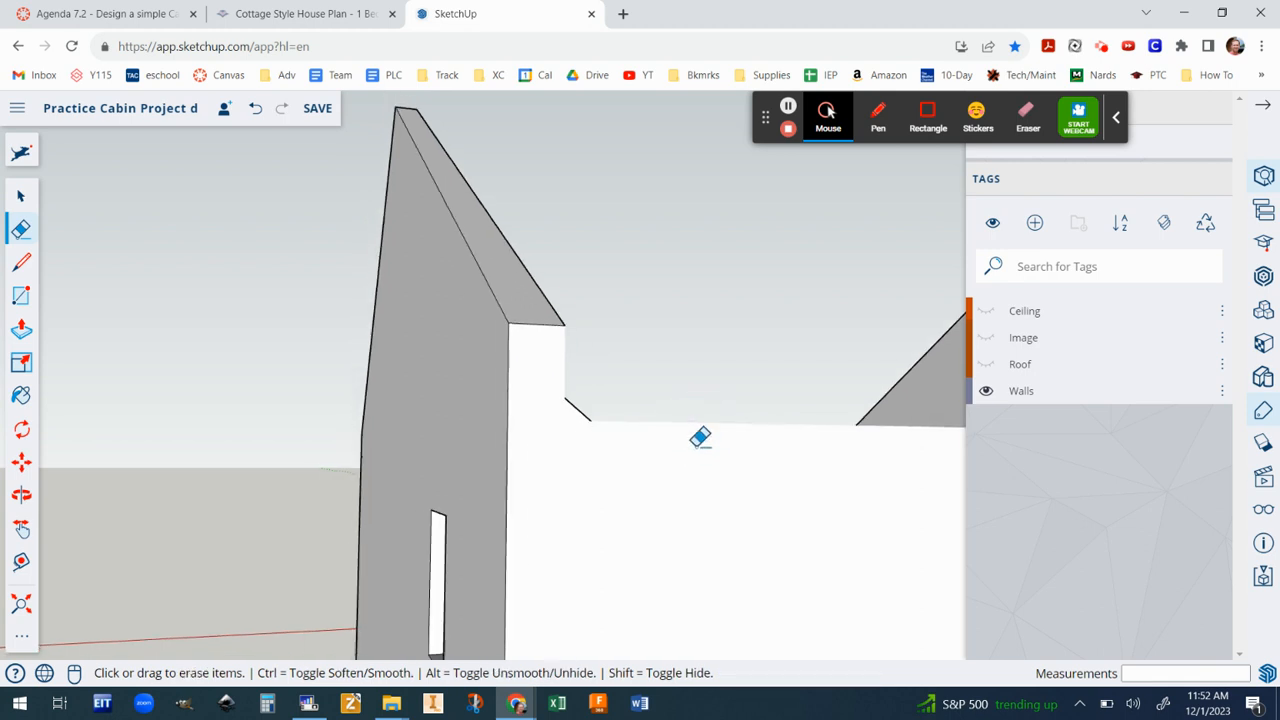
# Hide the seam line and short vertical edge on the end face of the gable at the wall's other end
pyautogui.moveTo(942, 460); pyautogui.dragTo(506, 446, button='middle')
pyautogui.keyDown('shift'); pyautogui.scroll(5, 845, 425); pyautogui.keyUp('shift')
pyautogui.keyDown('shift'); pyautogui.scroll(3, 845, 425); pyautogui.keyUp('shift')
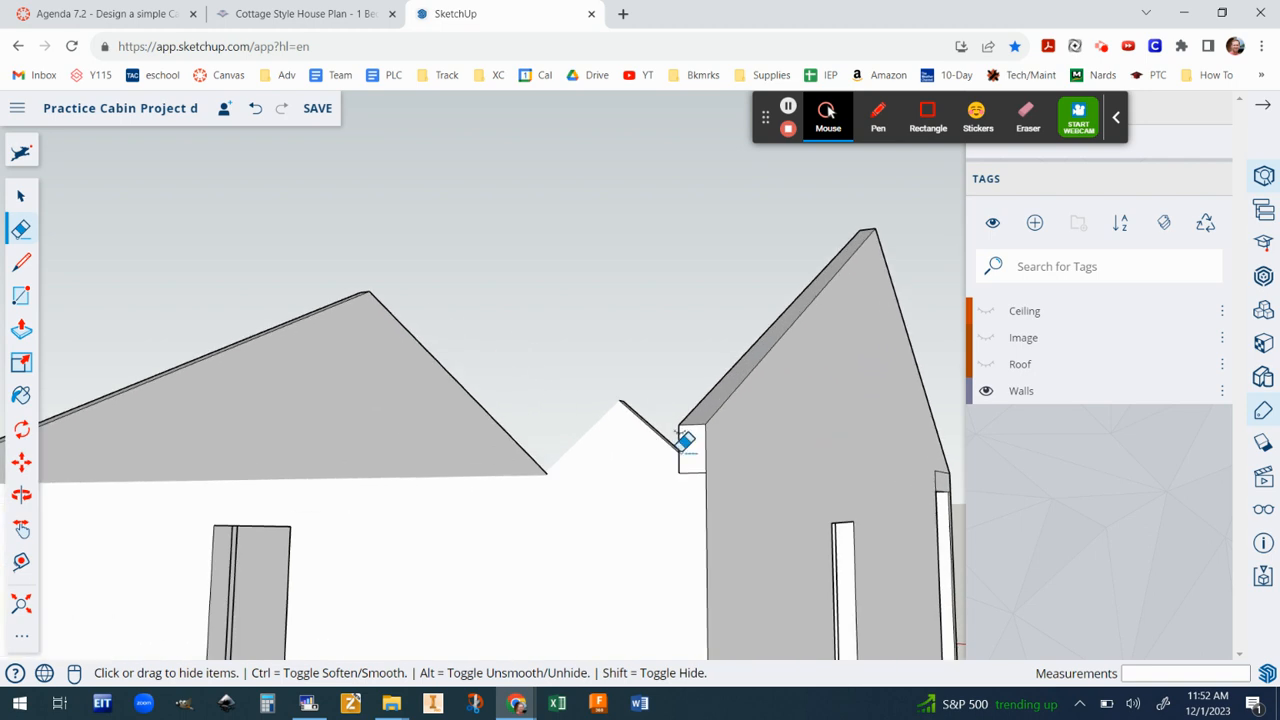
pyautogui.keyDown('shift'); pyautogui.click(693, 456); pyautogui.keyUp('shift')
pyautogui.keyDown('shift'); pyautogui.moveTo(690, 440); pyautogui.dragTo(682, 440); pyautogui.keyUp('shift')
pyautogui.scroll(-6, 727, 455)
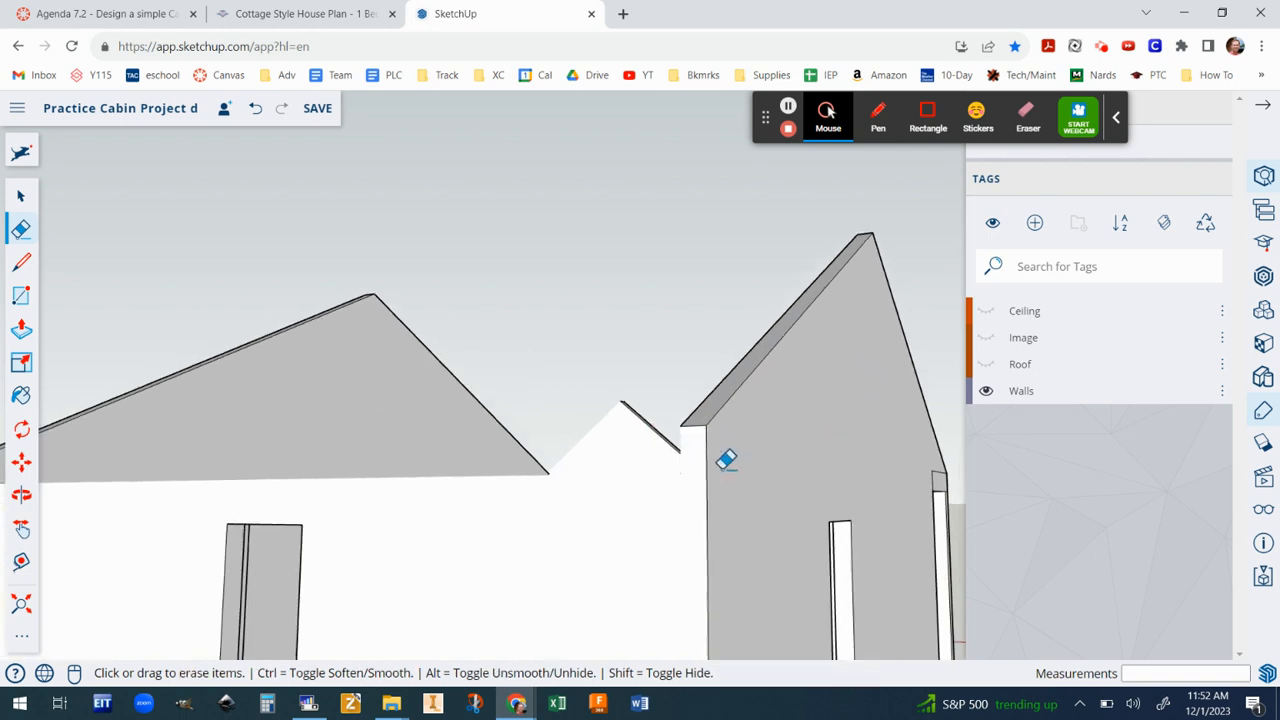
# Switch to the Select tool and turn off the visibility of the Walls tag
pyautogui.moveTo(521, 443)
pyautogui.mouseDown(button='middle')
pyautogui.moveTo(404, 427)
pyautogui.moveTo(171, 443)
pyautogui.moveTo(894, 451)
pyautogui.moveTo(583, 487)
pyautogui.moveTo(763, 380)
pyautogui.mouseUp(button='middle')
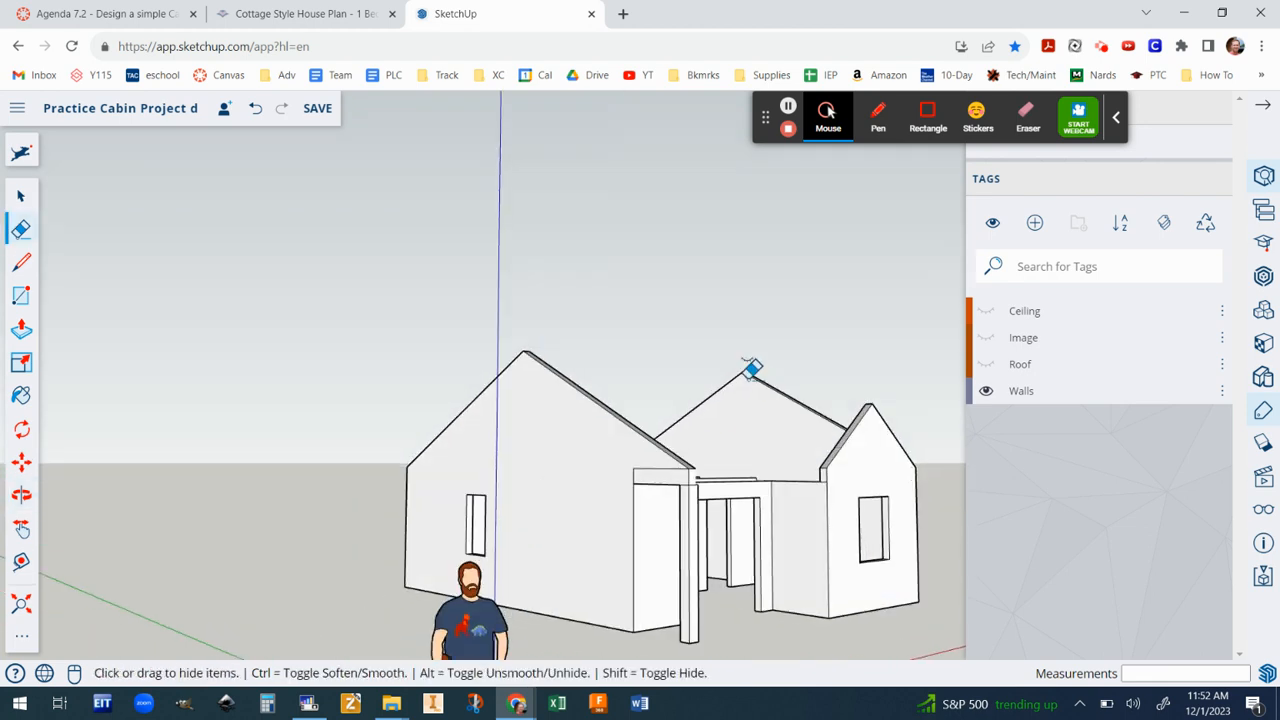
pyautogui.click(21, 196)
pyautogui.click(663, 317)
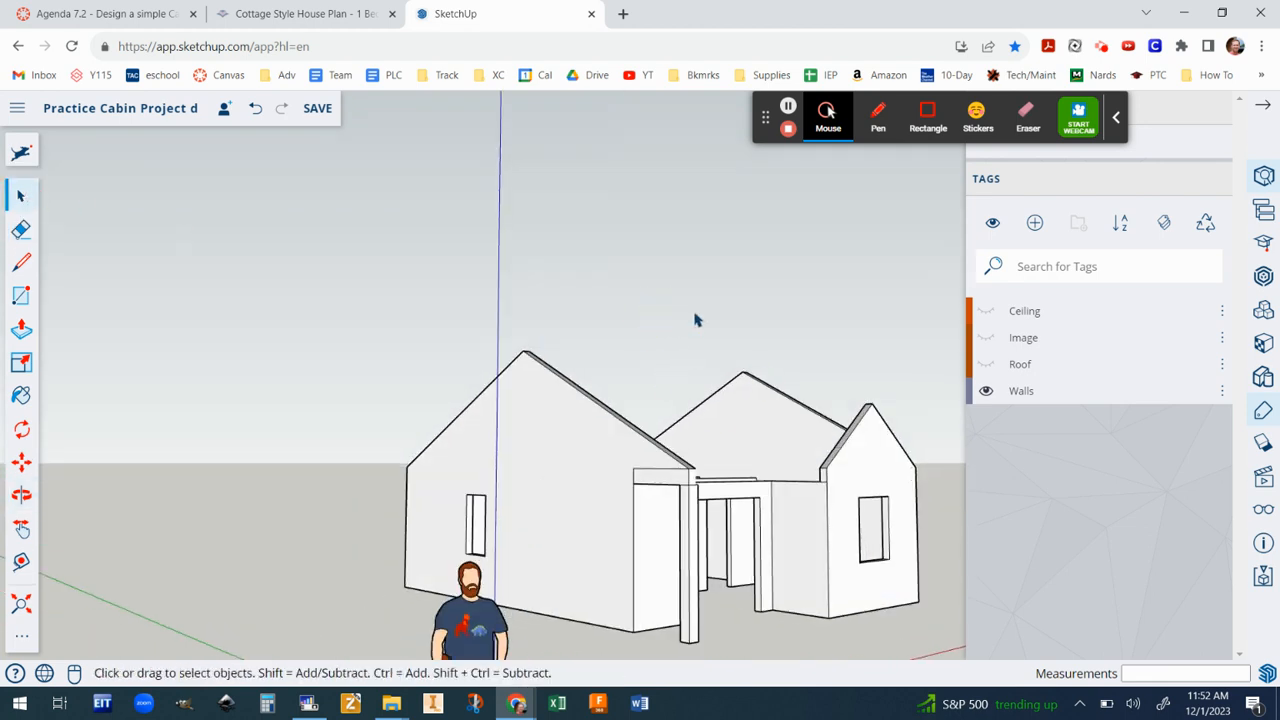
pyautogui.moveTo(855, 340); pyautogui.dragTo(782, 360, button='middle')
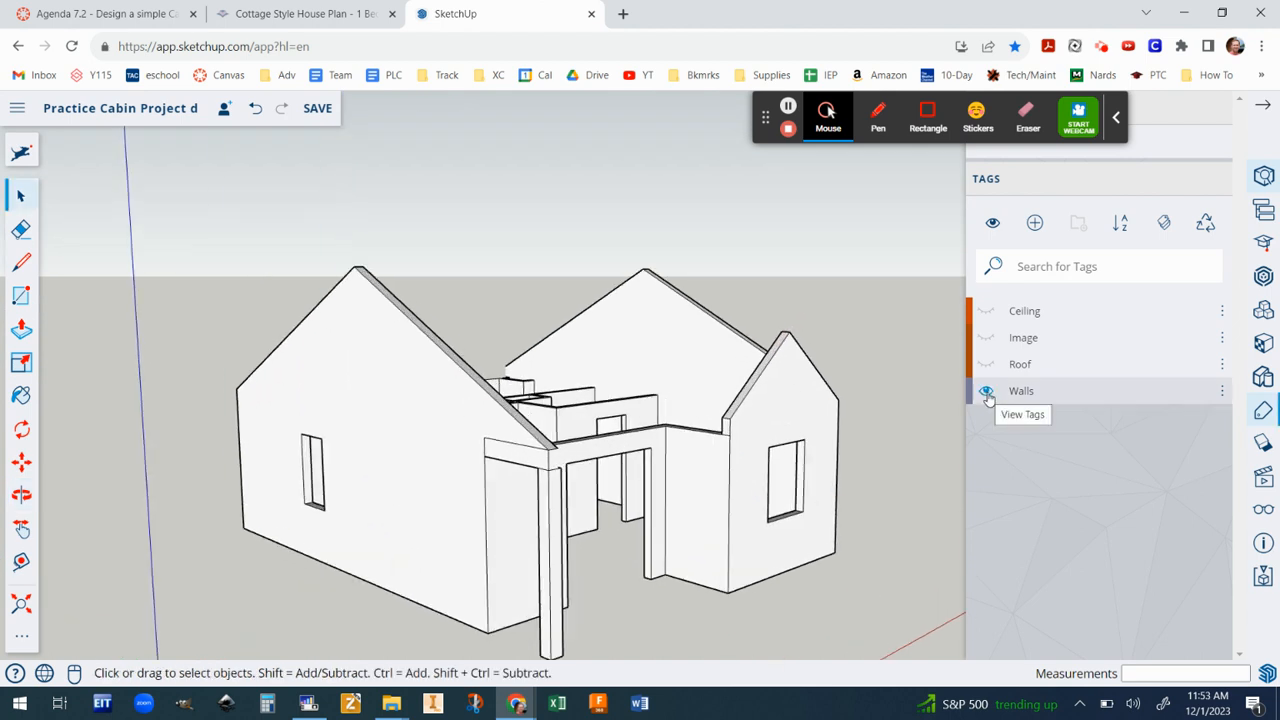
pyautogui.click(986, 392)
pyautogui.scroll(2, 524, 481)
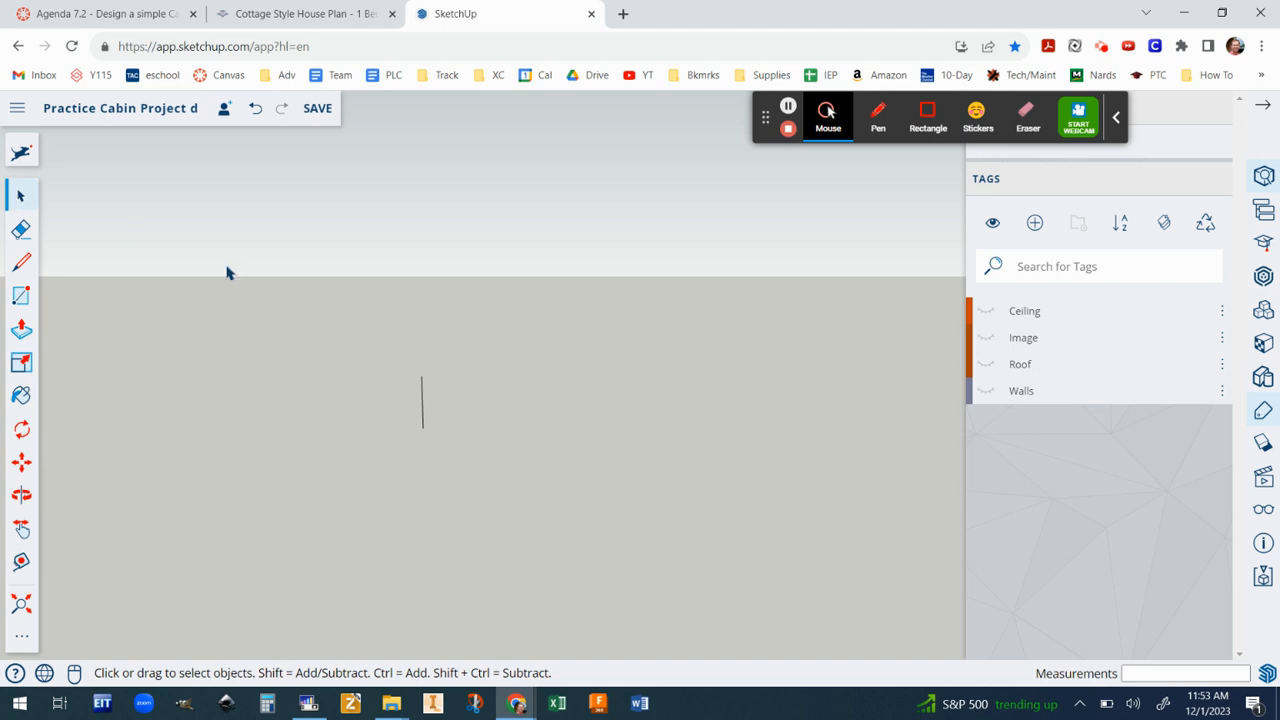
# Select the stray vertical line left in the model and assign it to the Walls tag
pyautogui.moveTo(352, 375); pyautogui.dragTo(462, 450)
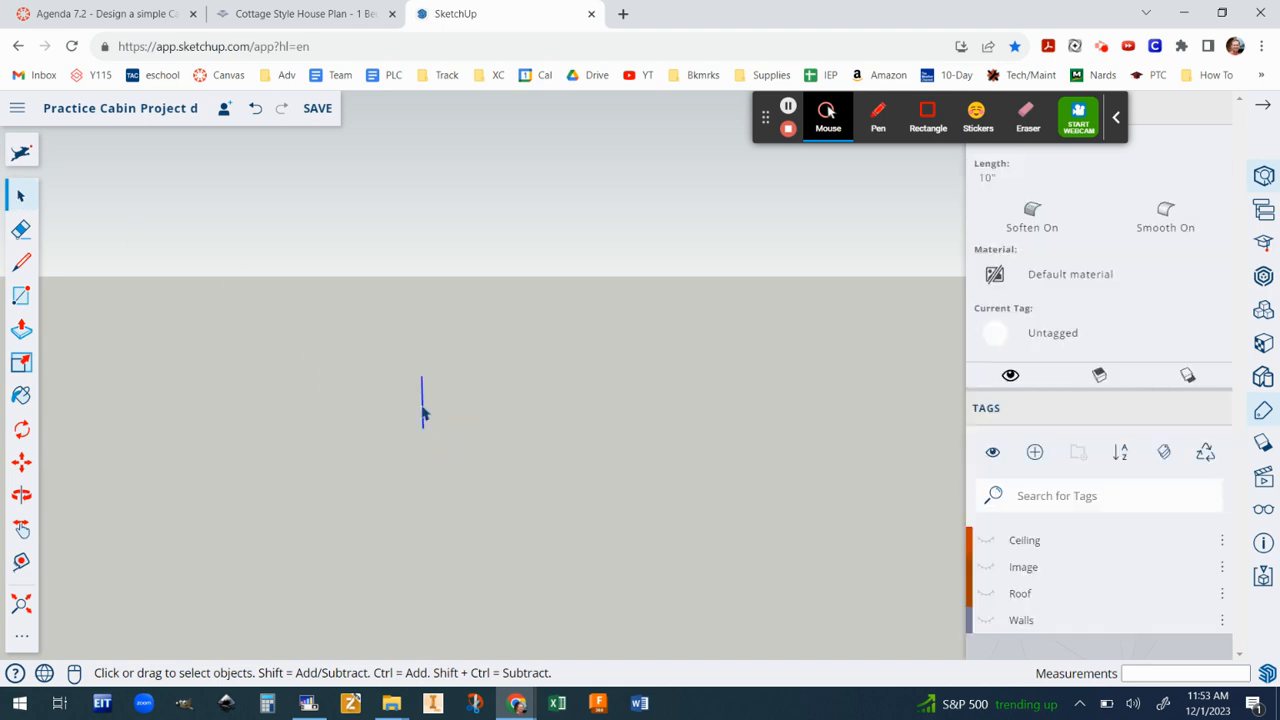
pyautogui.rightClick(423, 410)
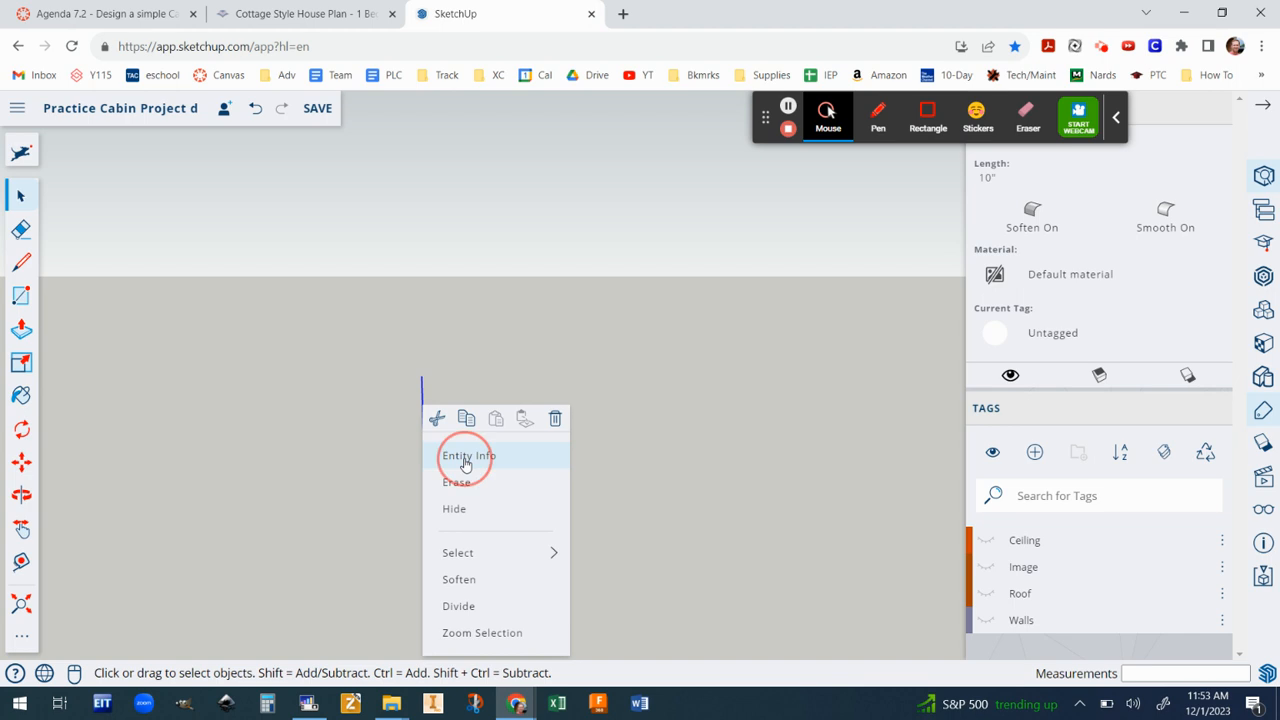
pyautogui.click(465, 458)
pyautogui.click(1084, 343)
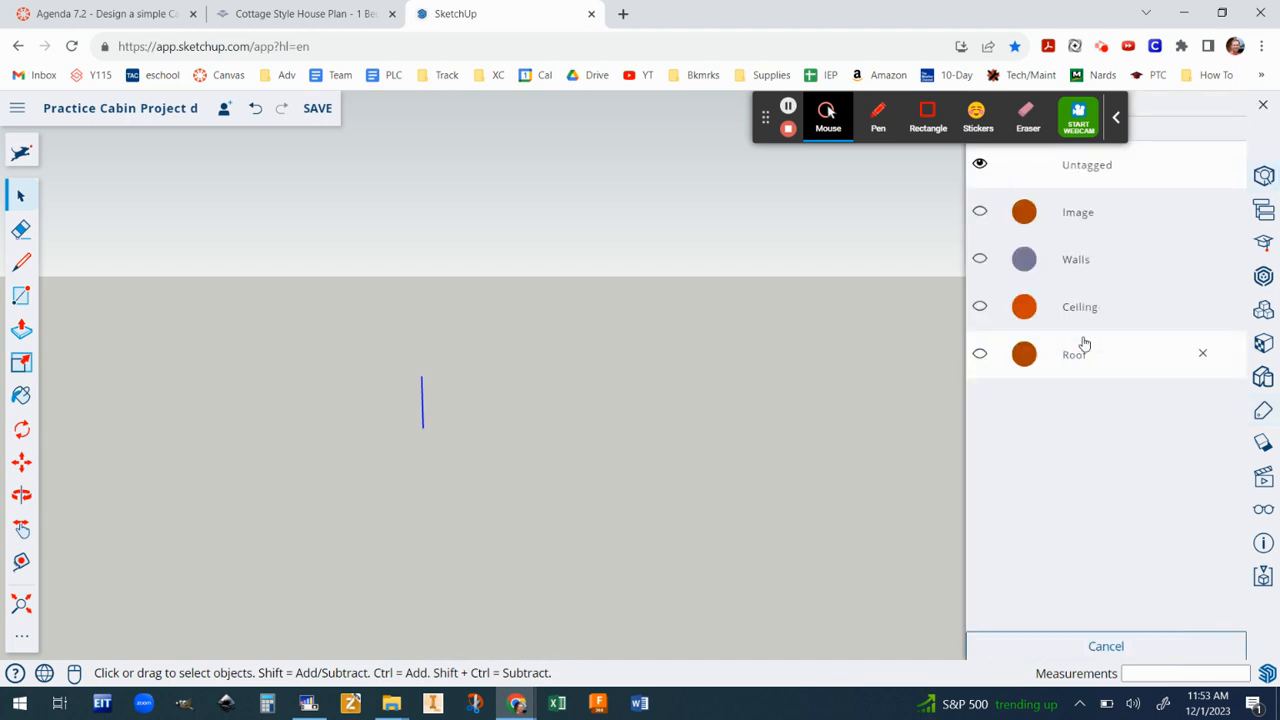
pyautogui.click(984, 259)
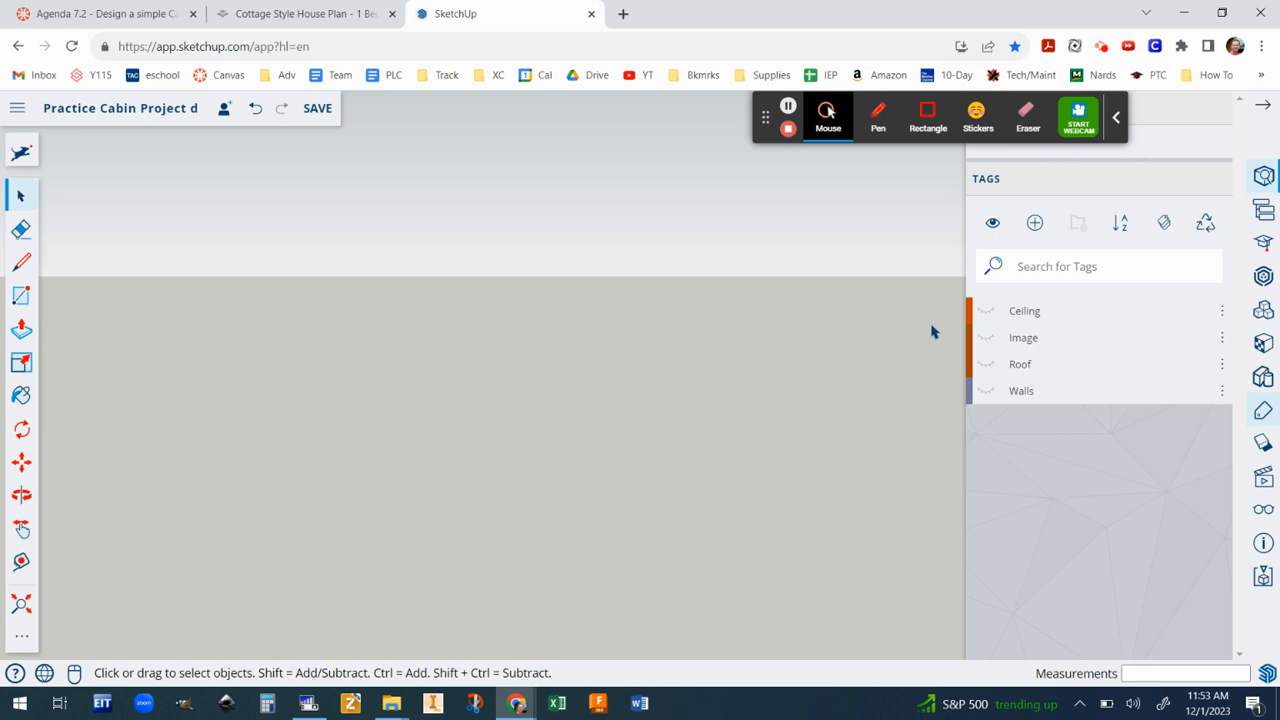
# Turn on the visibility of the Ceiling tag to show the ceiling slab
pyautogui.click(986, 311)
pyautogui.scroll(-3, 740, 512)
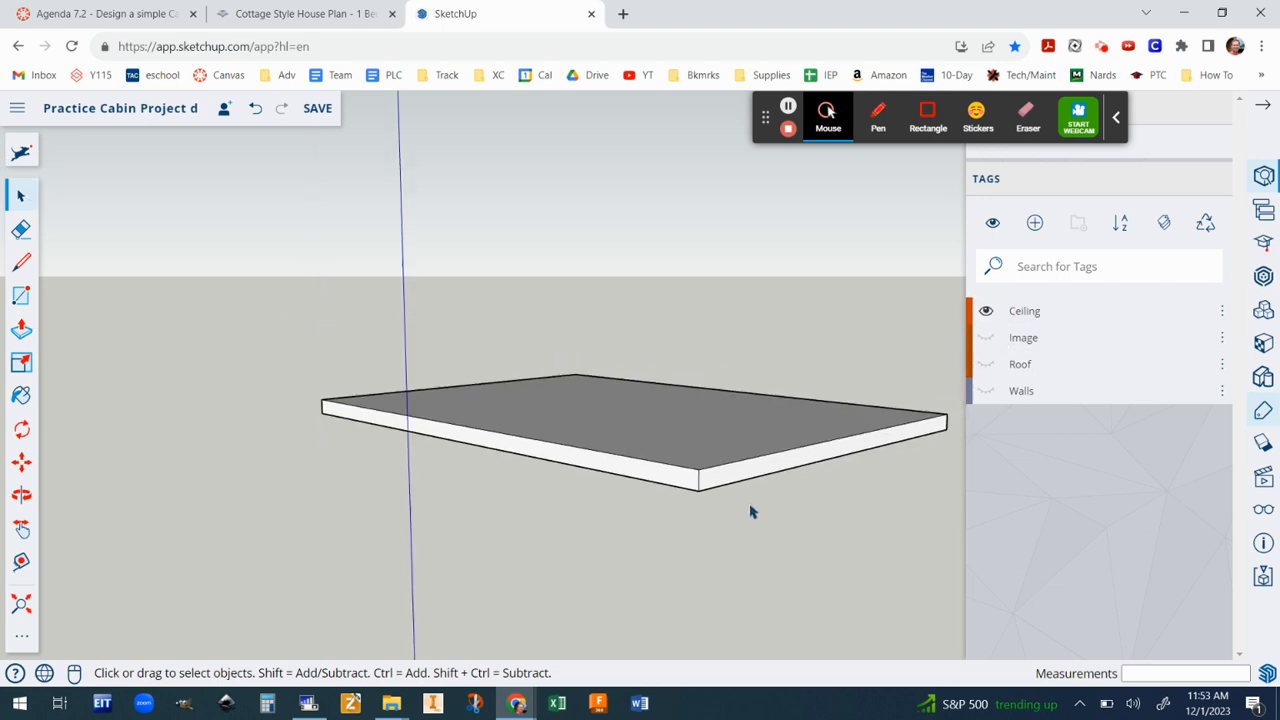
pyautogui.moveTo(810, 505); pyautogui.dragTo(655, 470, button='middle')
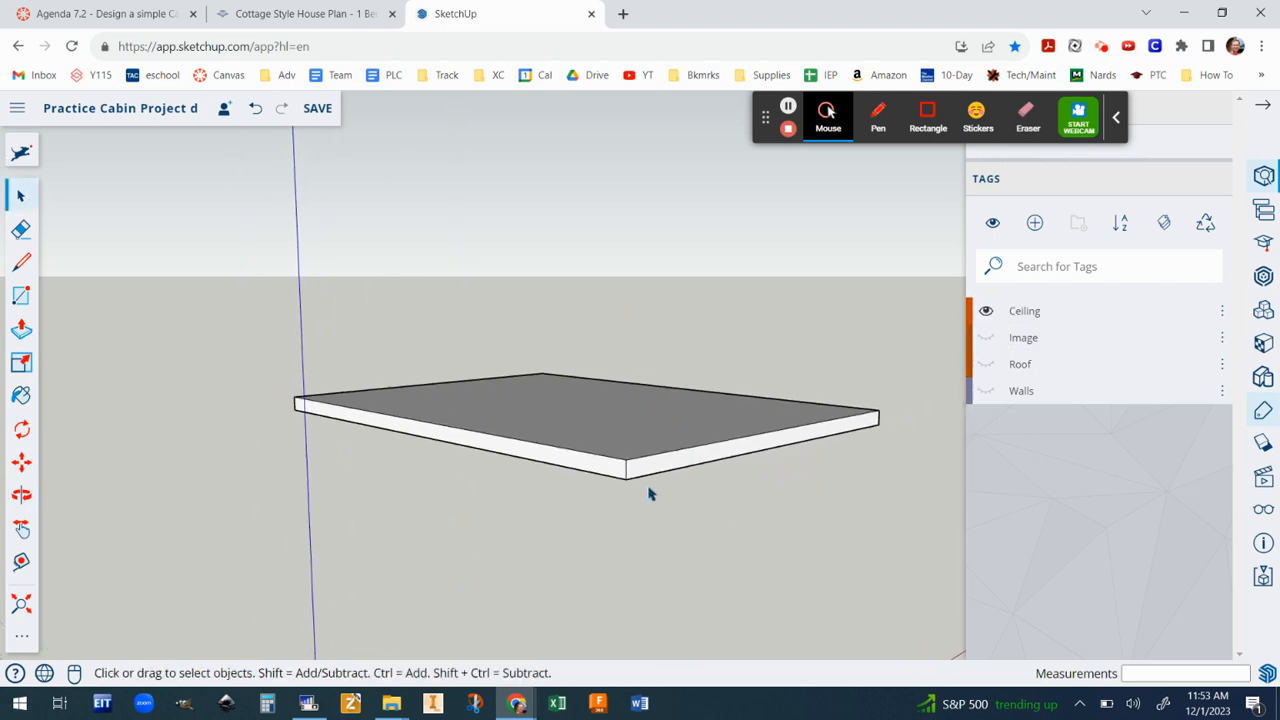
pyautogui.scroll(3, 683, 447)
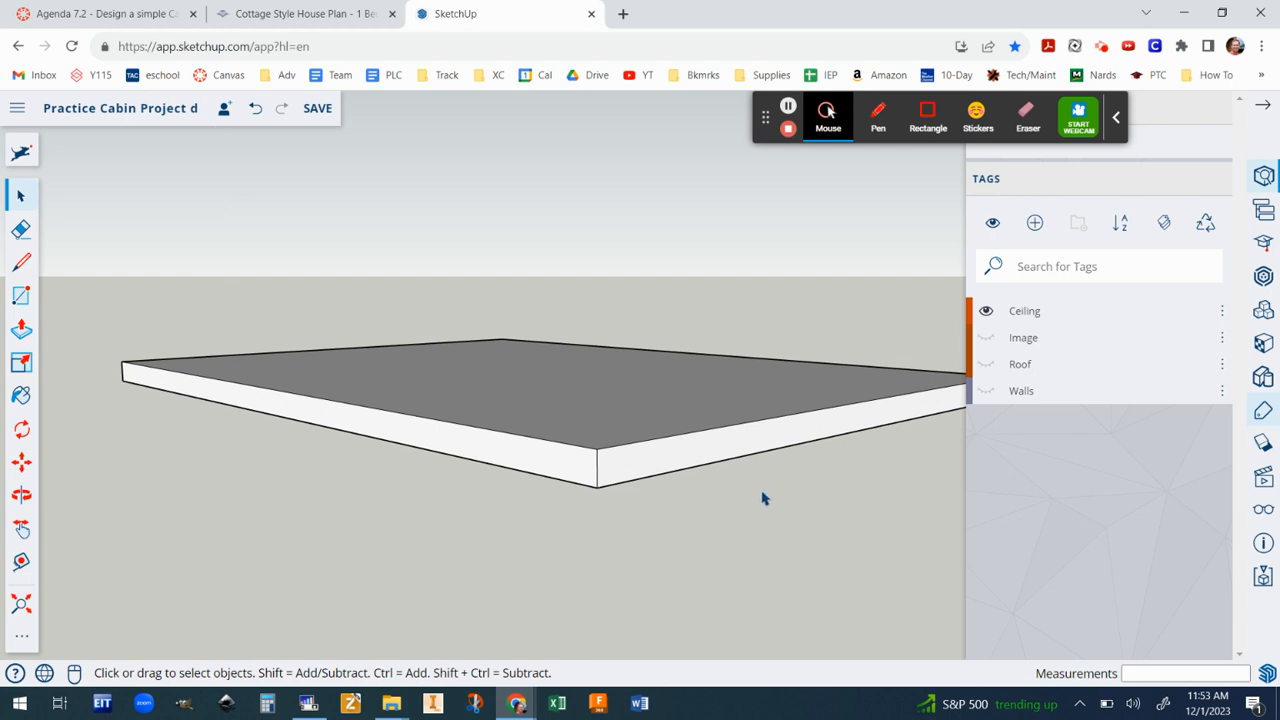
# Try to erase an edge on the ceiling slab's long side with the Eraser, and undo the deletion
pyautogui.click(21, 229)
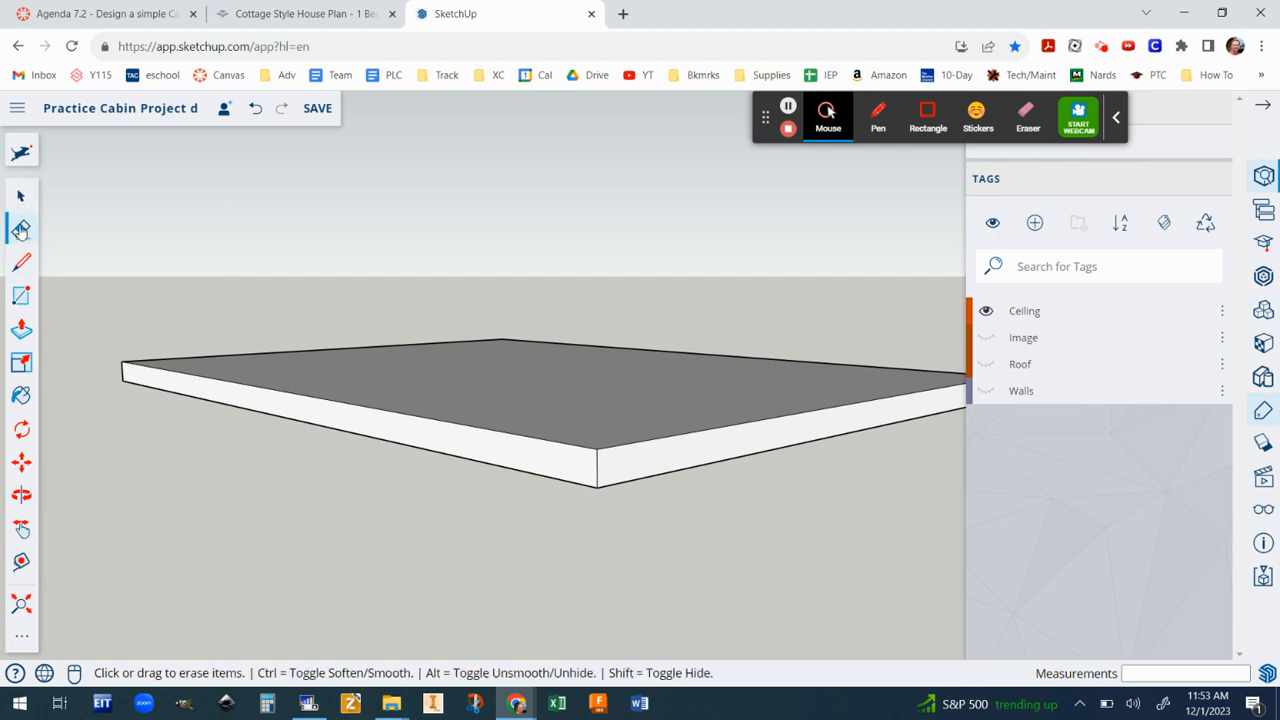
pyautogui.click(387, 402)
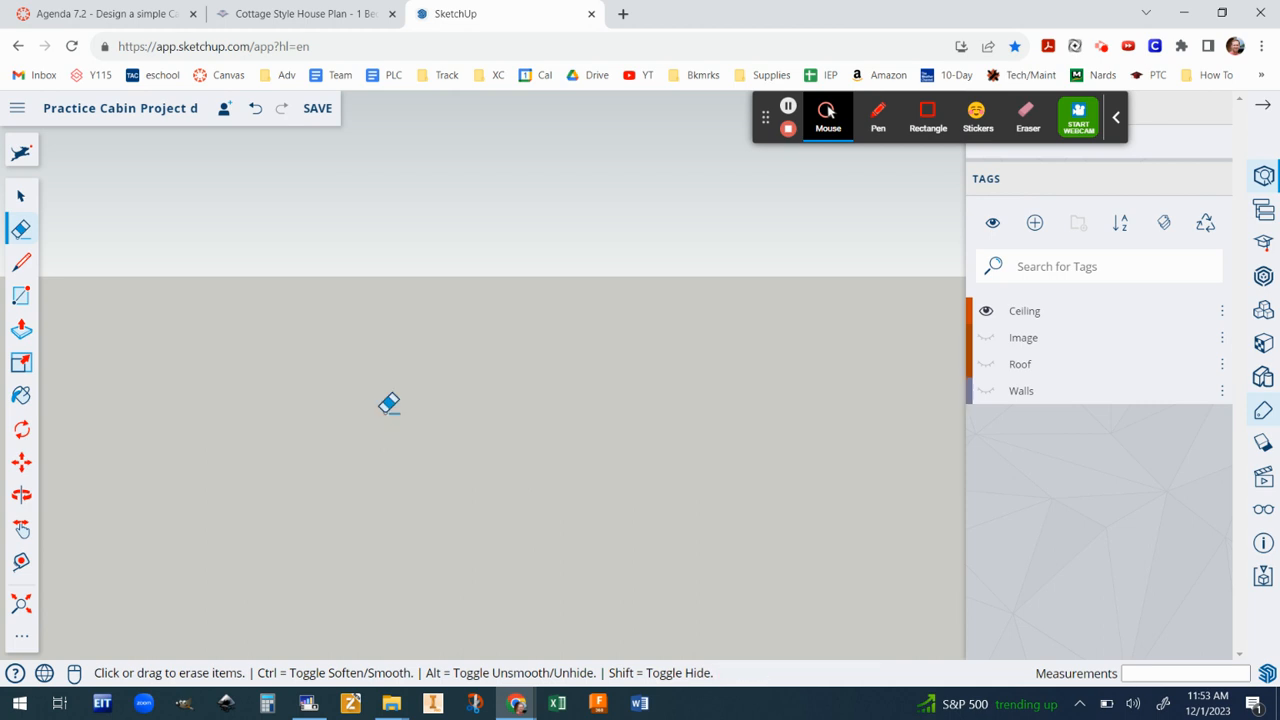
pyautogui.click(255, 108)
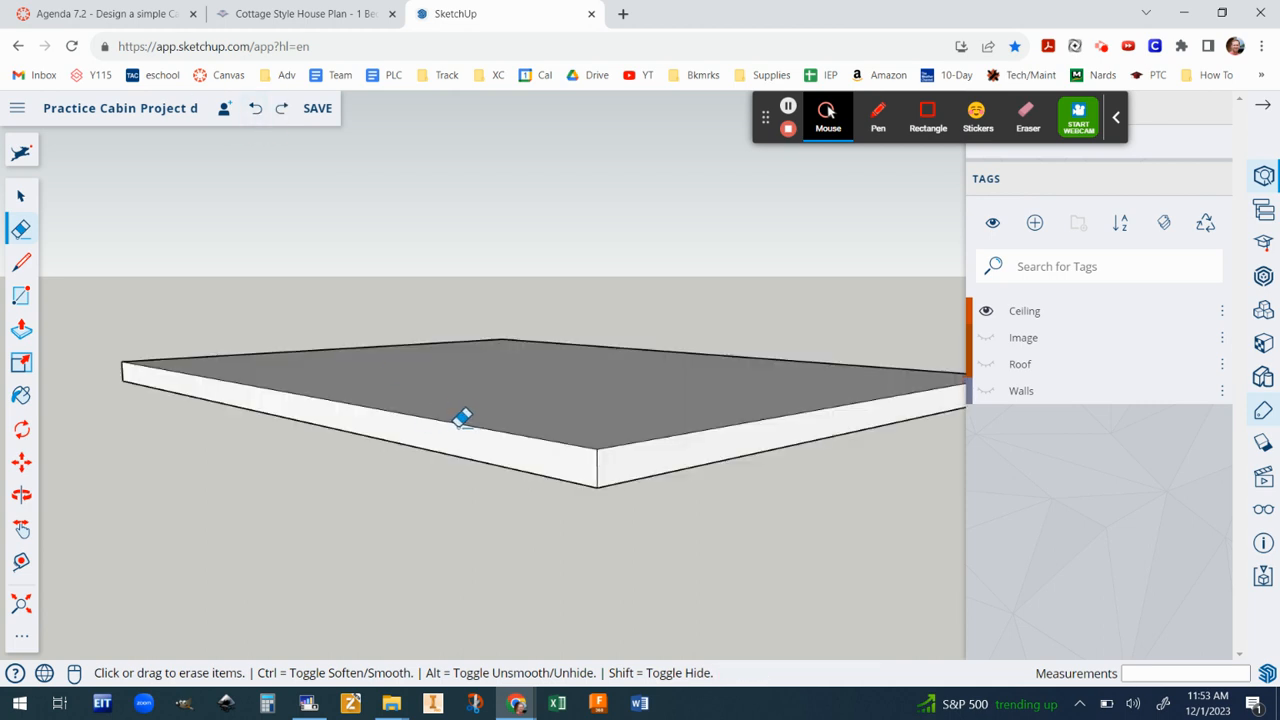
# Try to hide the ceiling slab's long upper edge with the Eraser without opening the group, and undo it
pyautogui.press('shift')
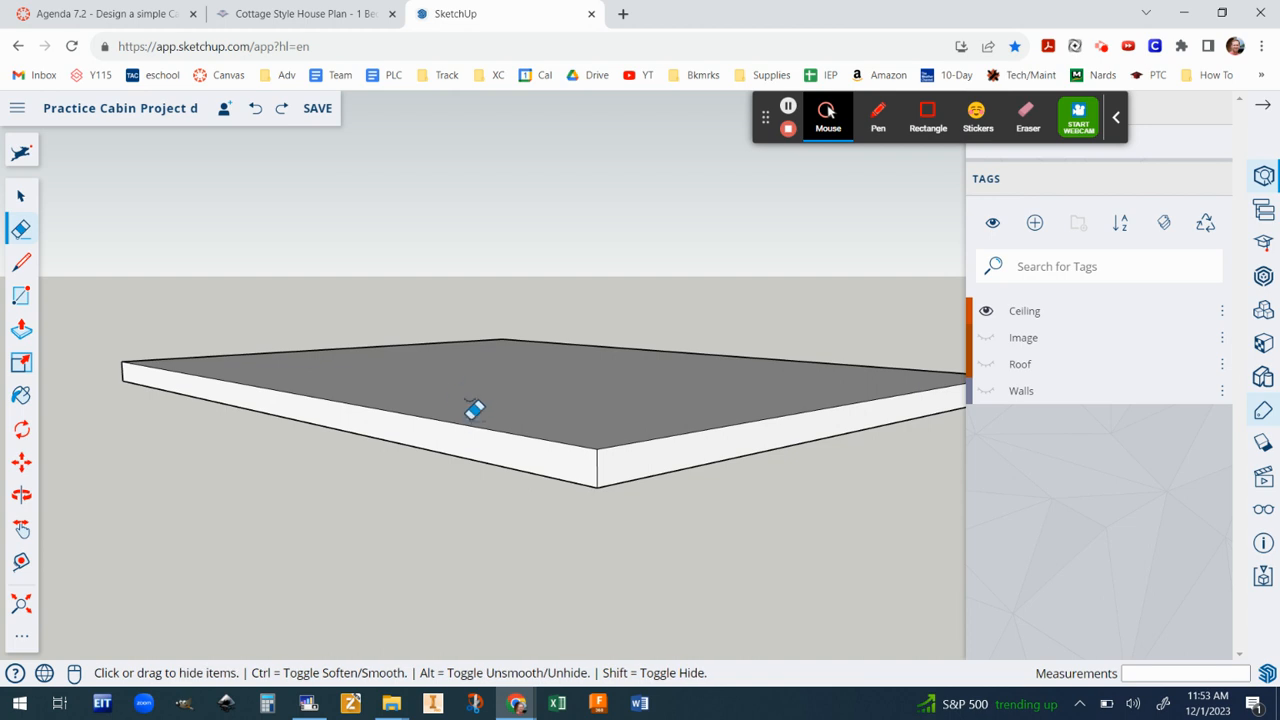
pyautogui.keyDown('shift'); pyautogui.click(471, 425); pyautogui.keyUp('shift')
pyautogui.click(266, 108)
# Open the ceiling group for editing and hide the edges along the slab's two near sides with the Eraser
pyautogui.click(21, 196)
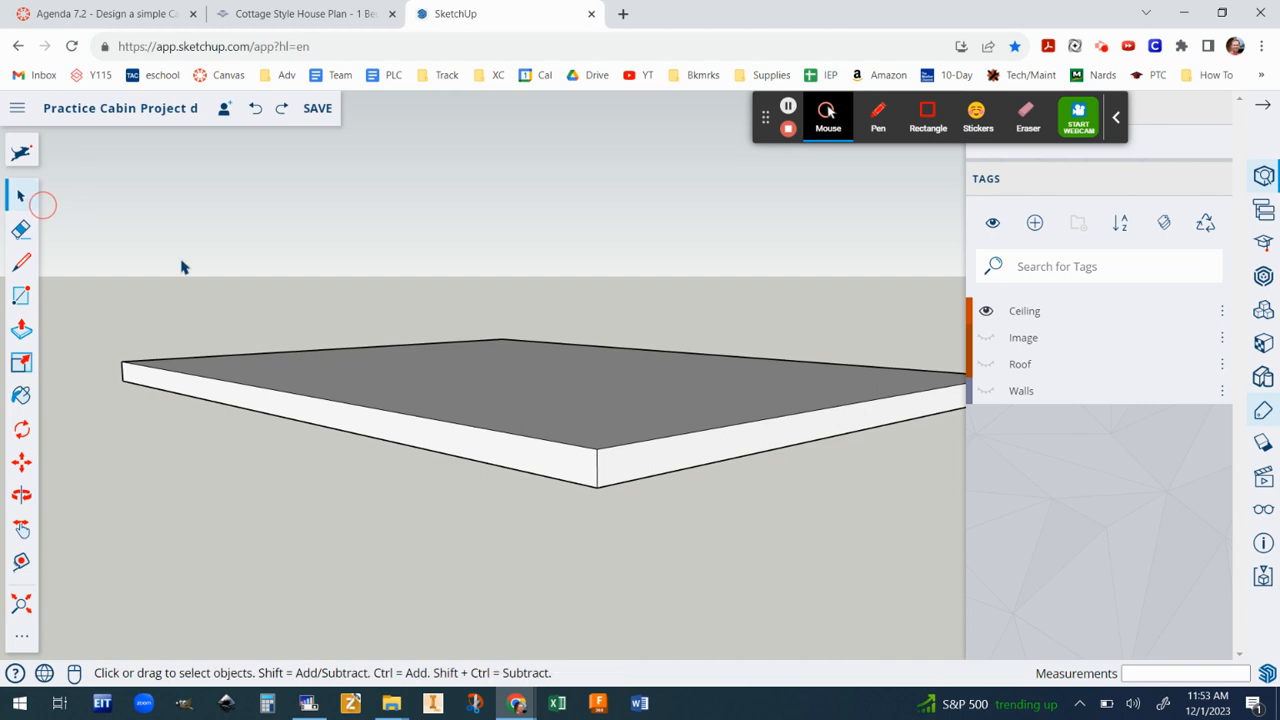
pyautogui.doubleClick(451, 443)
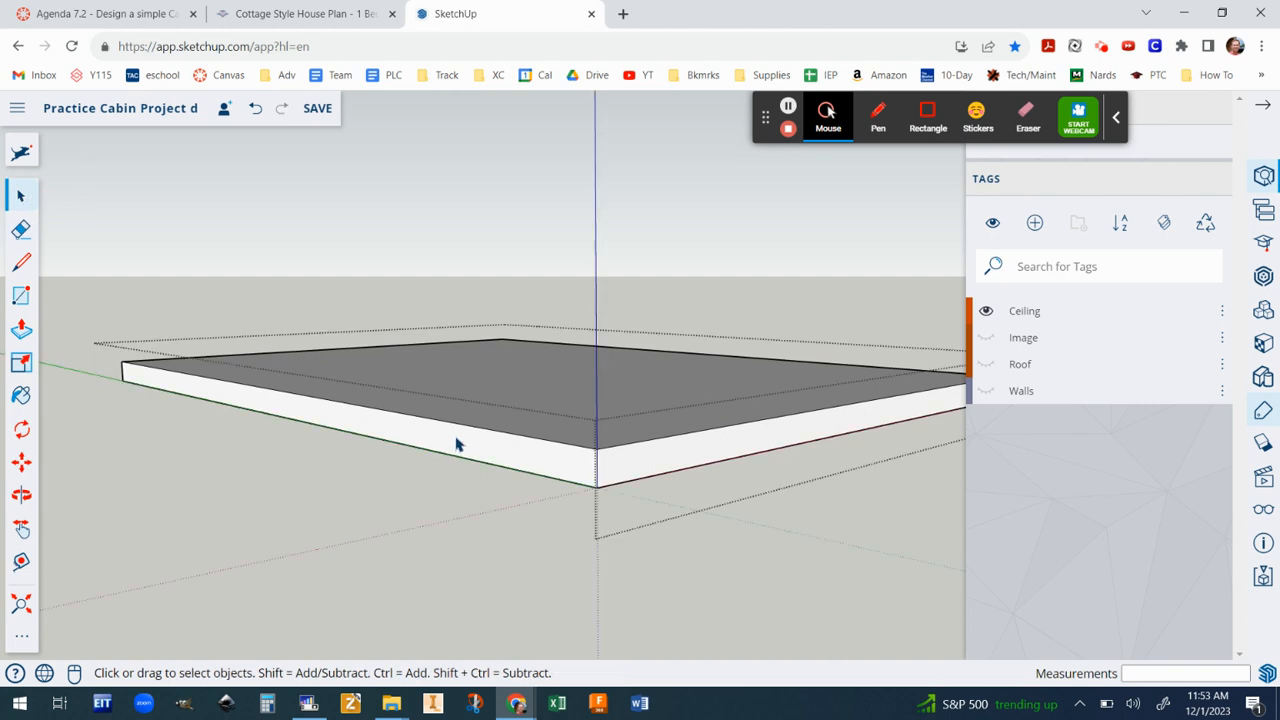
pyautogui.scroll(2, 476, 457)
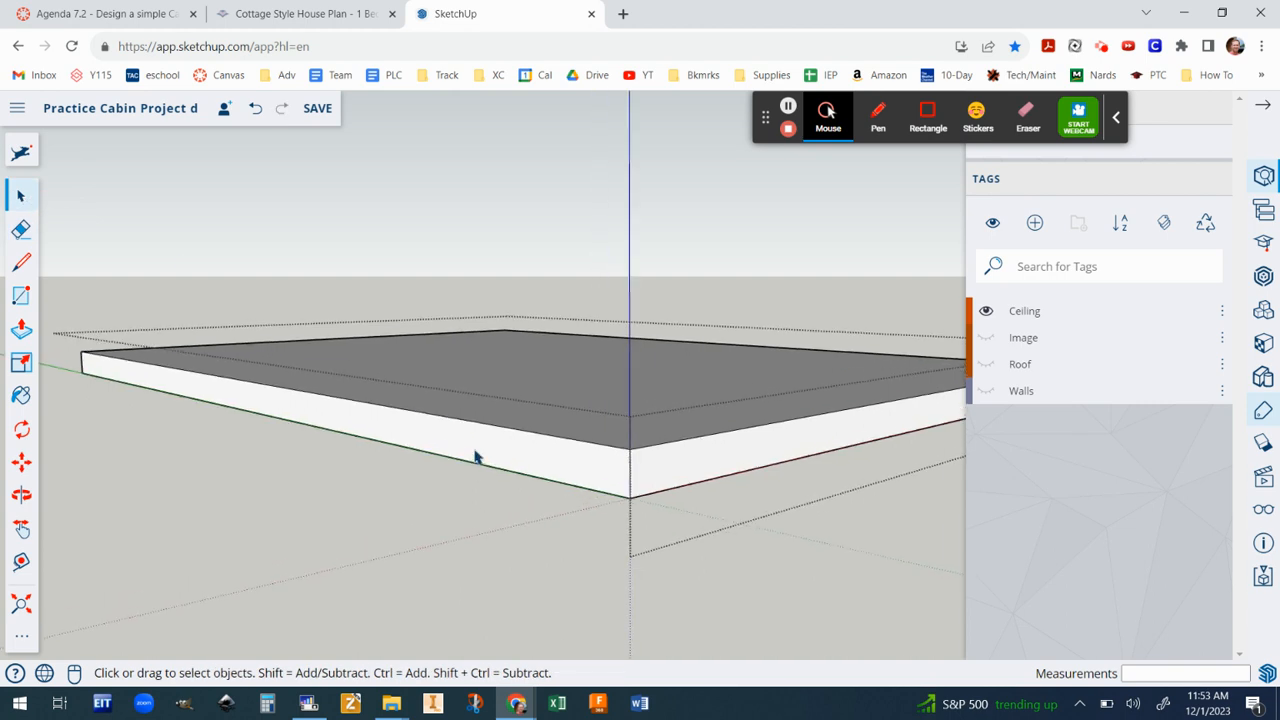
pyautogui.click(21, 229)
pyautogui.press('shift')
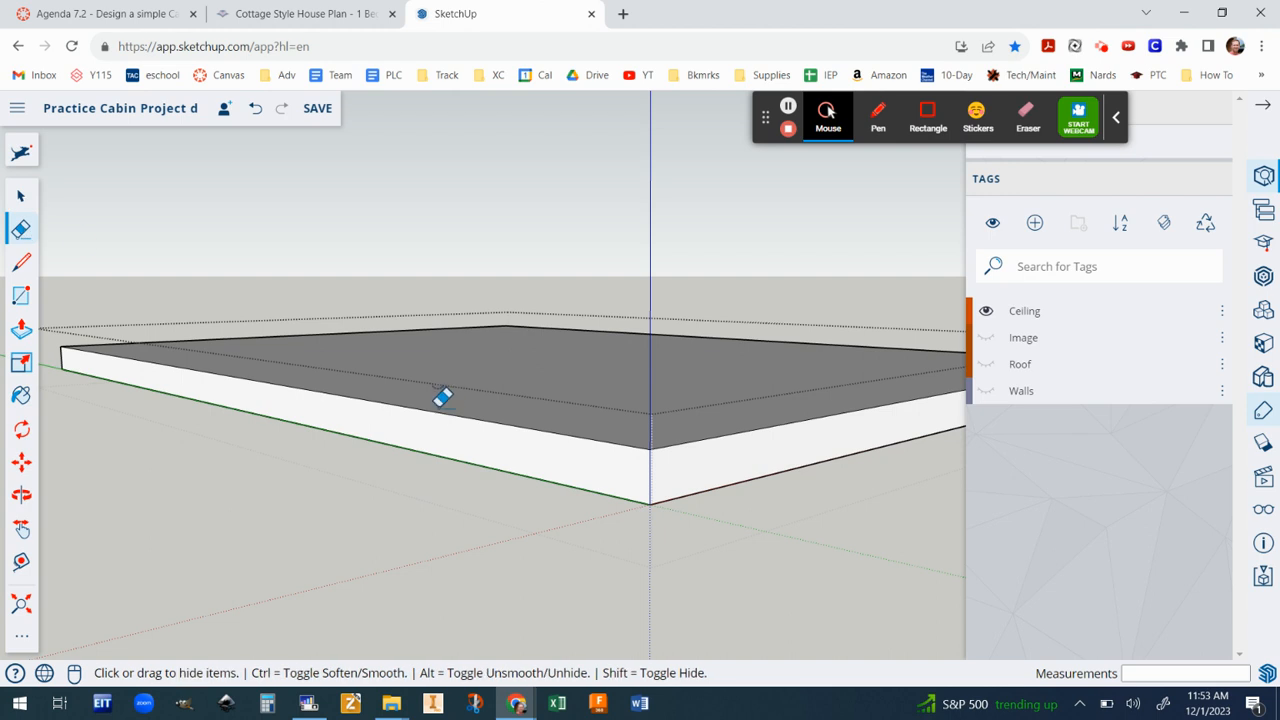
pyautogui.keyDown('shift'); pyautogui.click(438, 411); pyautogui.keyUp('shift')
pyautogui.keyDown('shift'); pyautogui.click(450, 458); pyautogui.keyUp('shift')
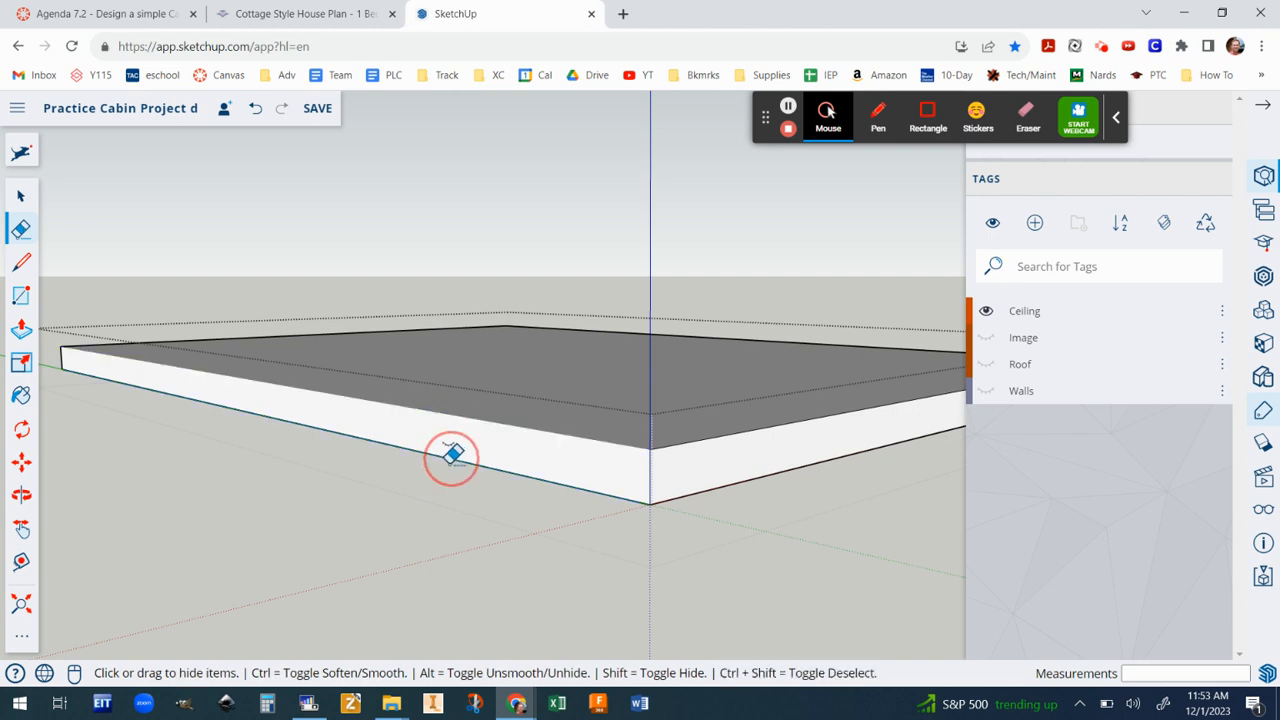
pyautogui.keyDown('shift'); pyautogui.moveTo(633, 481); pyautogui.dragTo(703, 491); pyautogui.keyUp('shift')
pyautogui.keyDown('shift'); pyautogui.moveTo(693, 434); pyautogui.dragTo(703, 460); pyautogui.keyUp('shift')
# Hide the corner, upper and lower edges on the remaining sides of the ceiling slab with the Eraser
pyautogui.moveTo(804, 491)
pyautogui.mouseDown(button='middle')
pyautogui.moveTo(337, 451)
pyautogui.moveTo(84, 463)
pyautogui.mouseUp(button='middle')
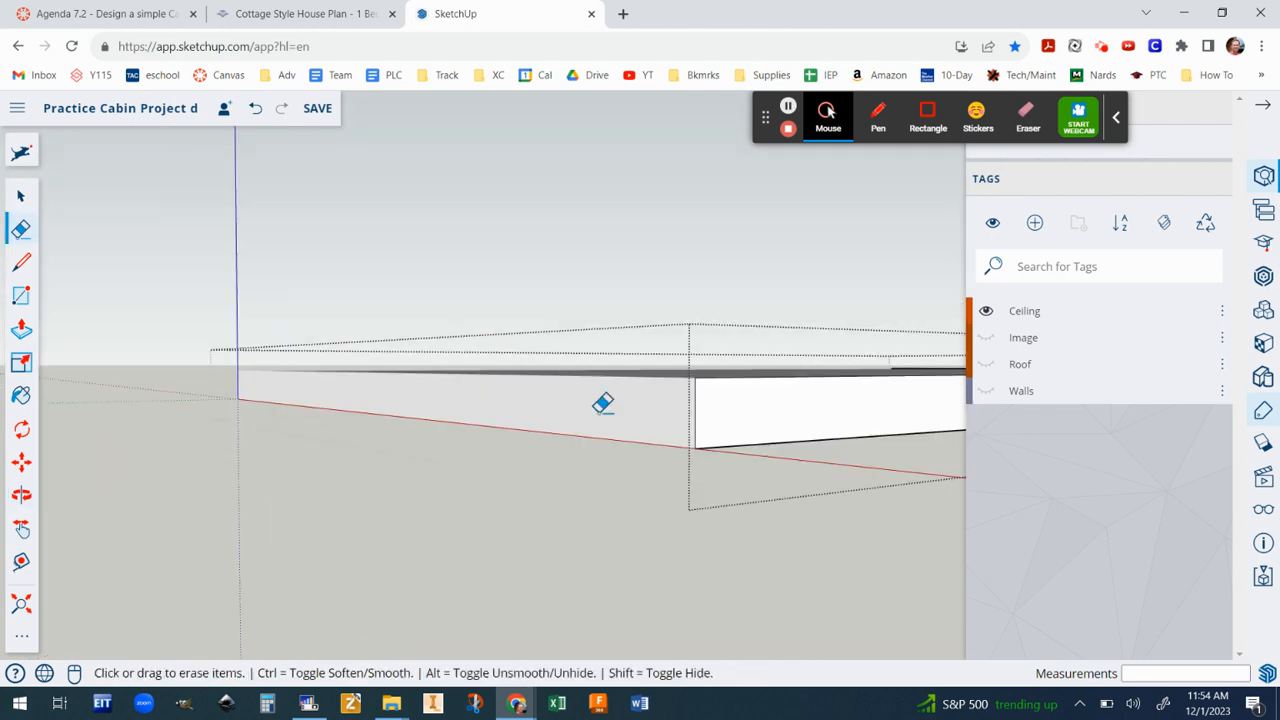
pyautogui.keyDown('shift'); pyautogui.click(697, 399); pyautogui.keyUp('shift')
pyautogui.keyDown('shift'); pyautogui.click(740, 376); pyautogui.keyUp('shift')
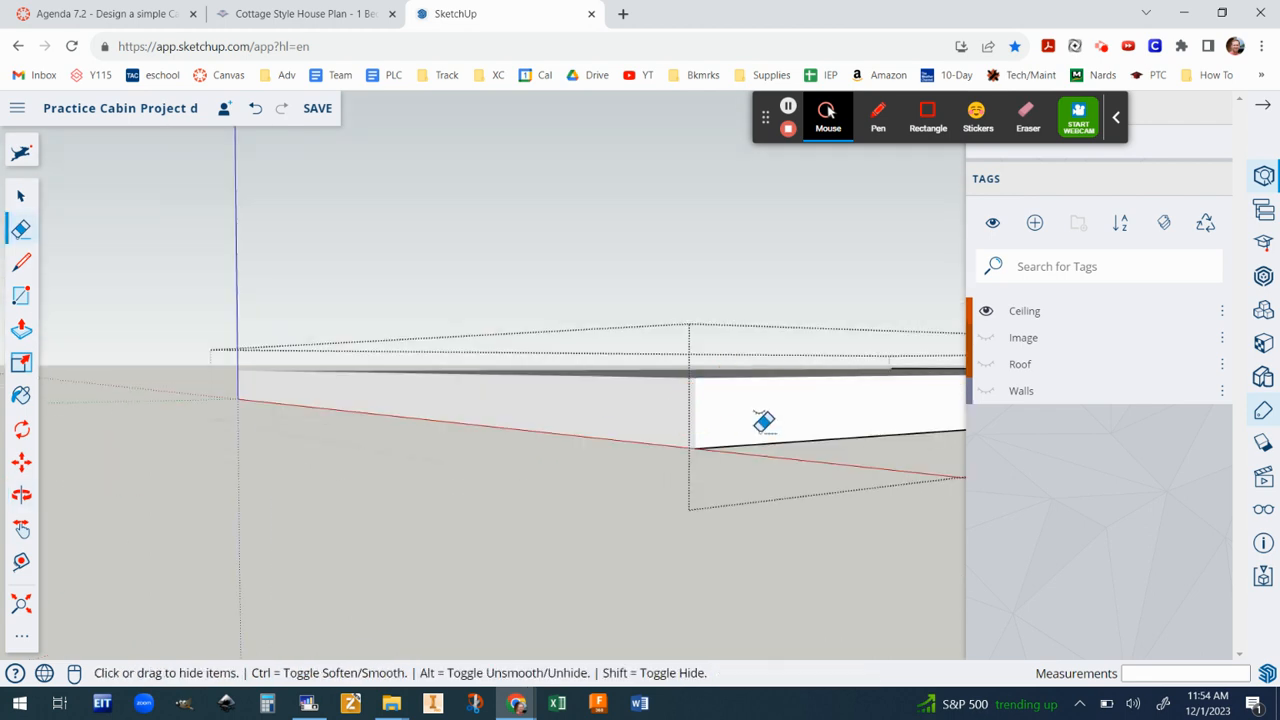
pyautogui.moveTo(766, 425)
pyautogui.mouseDown(button='middle')
pyautogui.moveTo(62, 412)
pyautogui.moveTo(540, 503)
pyautogui.moveTo(899, 461)
pyautogui.moveTo(49, 451)
pyautogui.moveTo(403, 417)
pyautogui.mouseUp(button='middle')
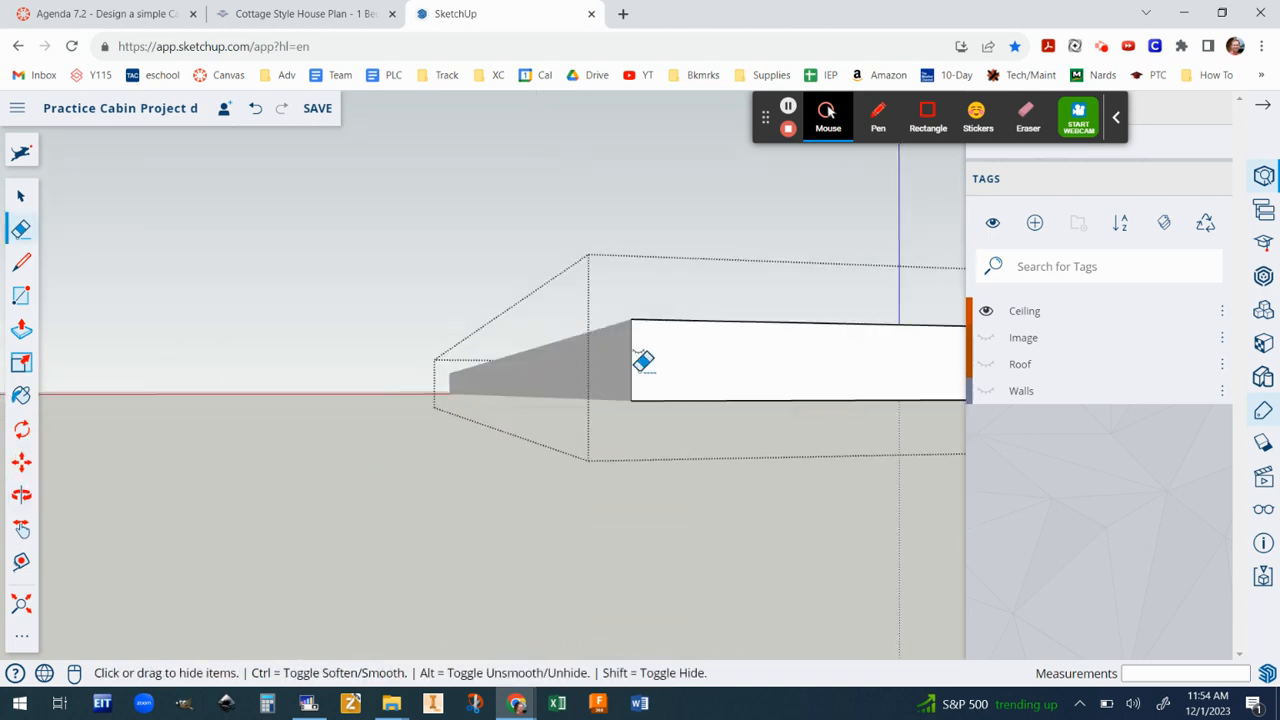
pyautogui.click(667, 322)
pyautogui.click(703, 401)
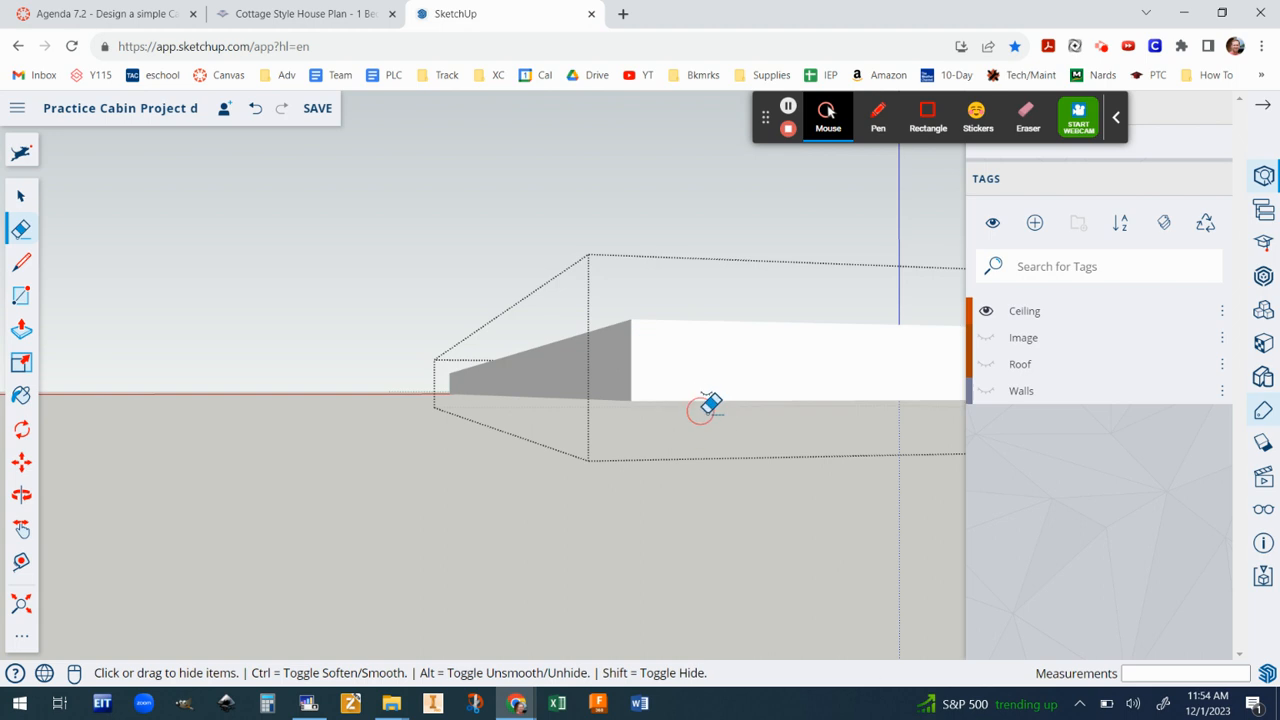
# Hide the last vertical corner edge of the ceiling slab and close the ceiling group
pyautogui.moveTo(736, 412); pyautogui.dragTo(404, 421, button='middle')
pyautogui.scroll(6, 486, 360)
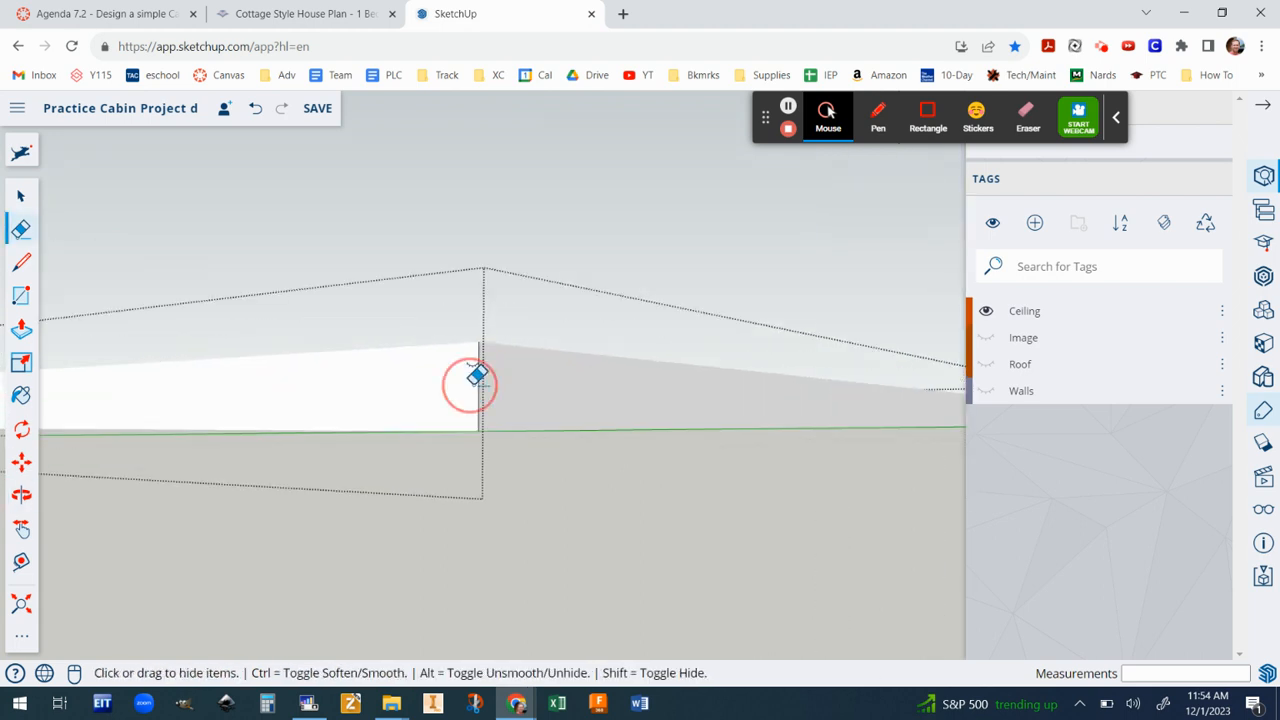
pyautogui.scroll(-6, 574, 383)
pyautogui.moveTo(903, 437)
pyautogui.mouseDown(button='middle')
pyautogui.moveTo(672, 545)
pyautogui.moveTo(294, 549)
pyautogui.moveTo(780, 389)
pyautogui.mouseUp(button='middle')
pyautogui.click(22, 199)
pyautogui.click(403, 293)
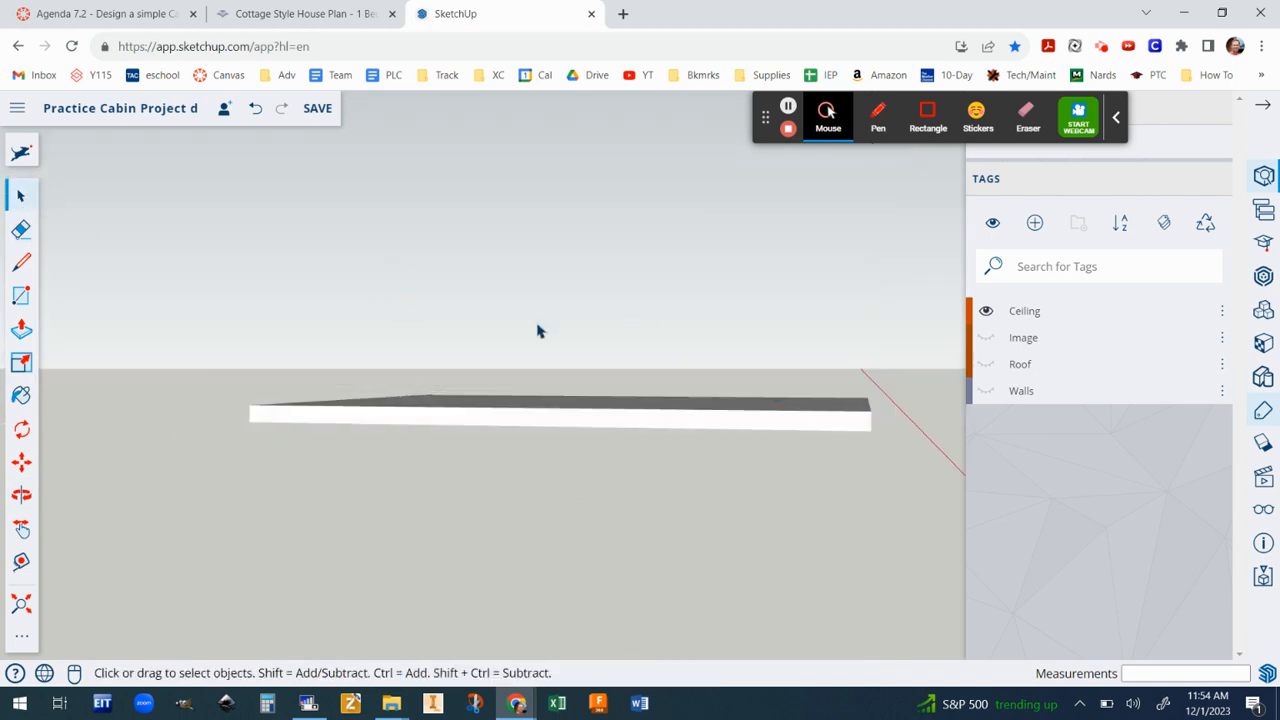
# Turn on the visibility of the Image, Roof and Walls tags
pyautogui.click(986, 337)
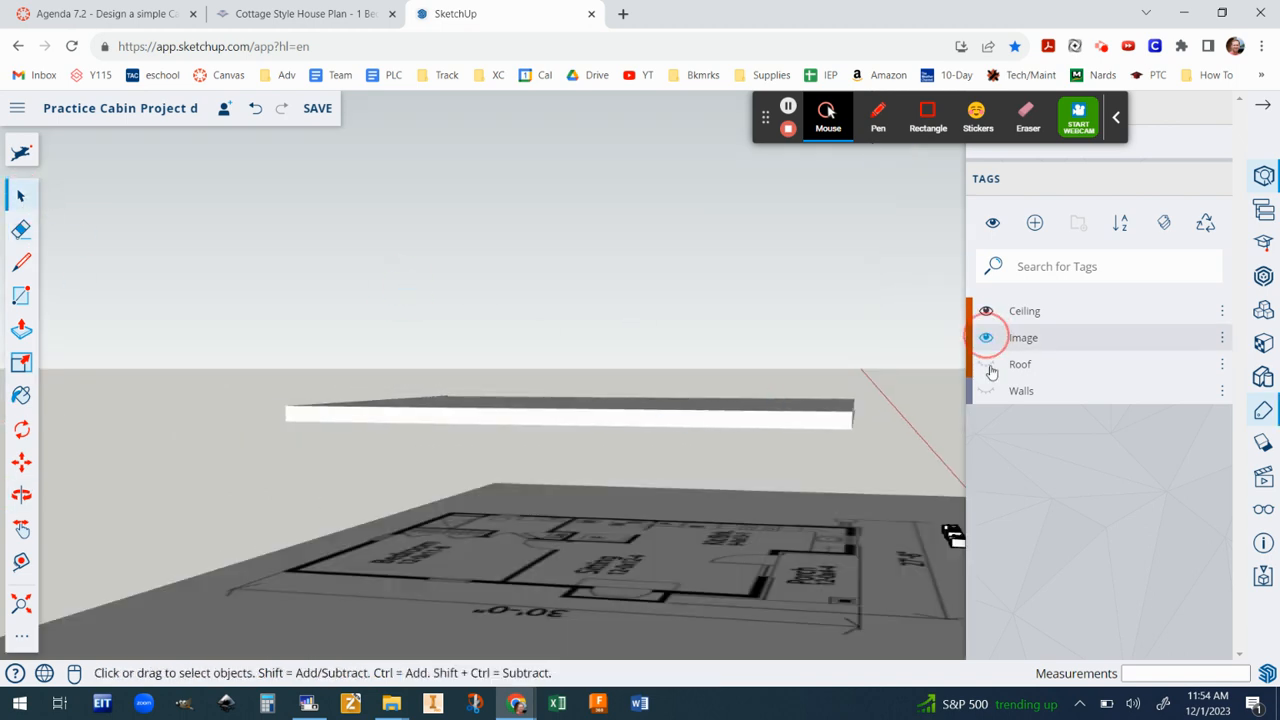
pyautogui.click(987, 366)
pyautogui.click(988, 391)
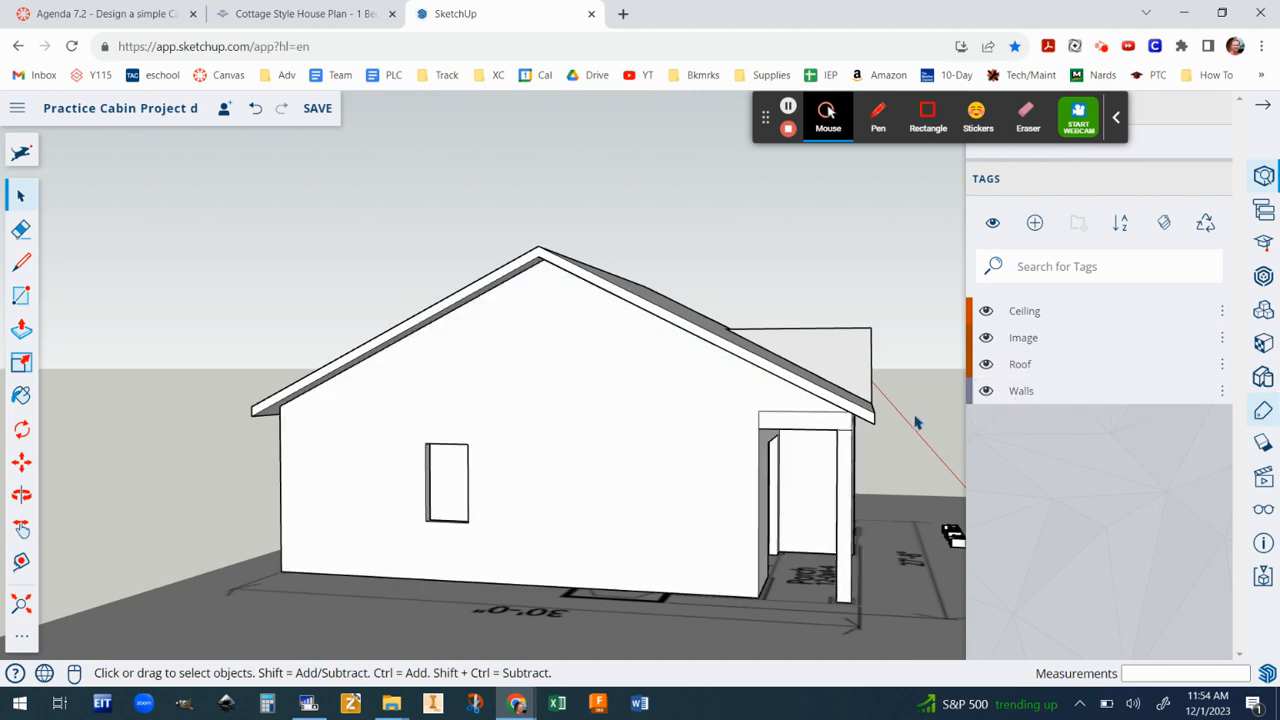
# Examine the cabin's outer walls, gables and roof overhangs from all sides for remaining stray lines
pyautogui.moveTo(919, 426); pyautogui.dragTo(514, 440, button='middle')
pyautogui.scroll(5, 443, 414)
pyautogui.scroll(-1, 503, 383)
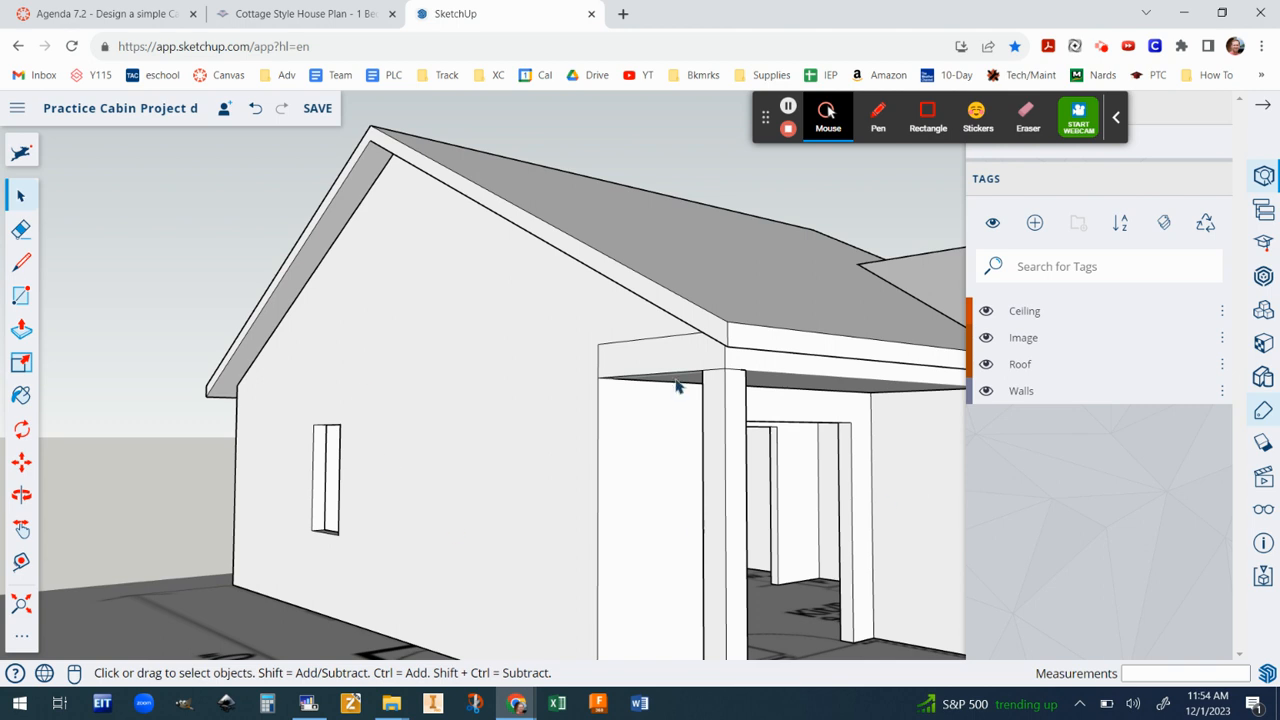
pyautogui.moveTo(882, 408); pyautogui.dragTo(505, 343, button='middle')
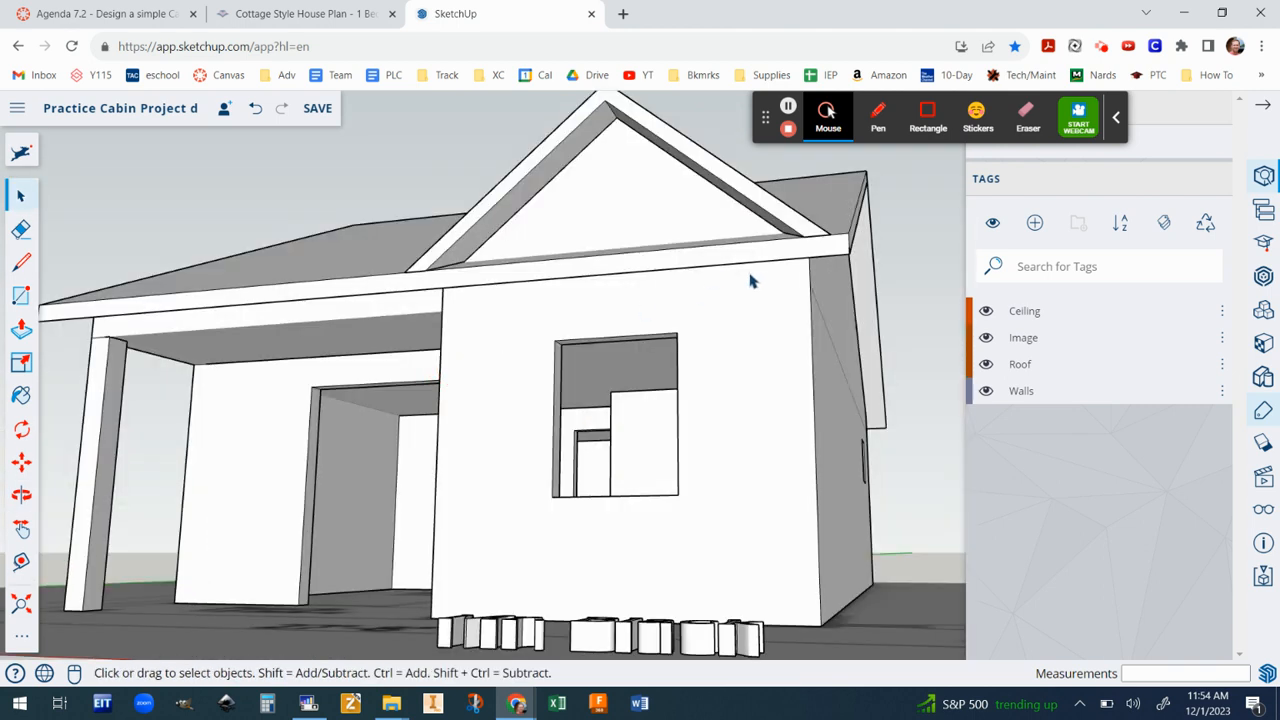
pyautogui.moveTo(835, 378); pyautogui.dragTo(826, 338, button='middle')
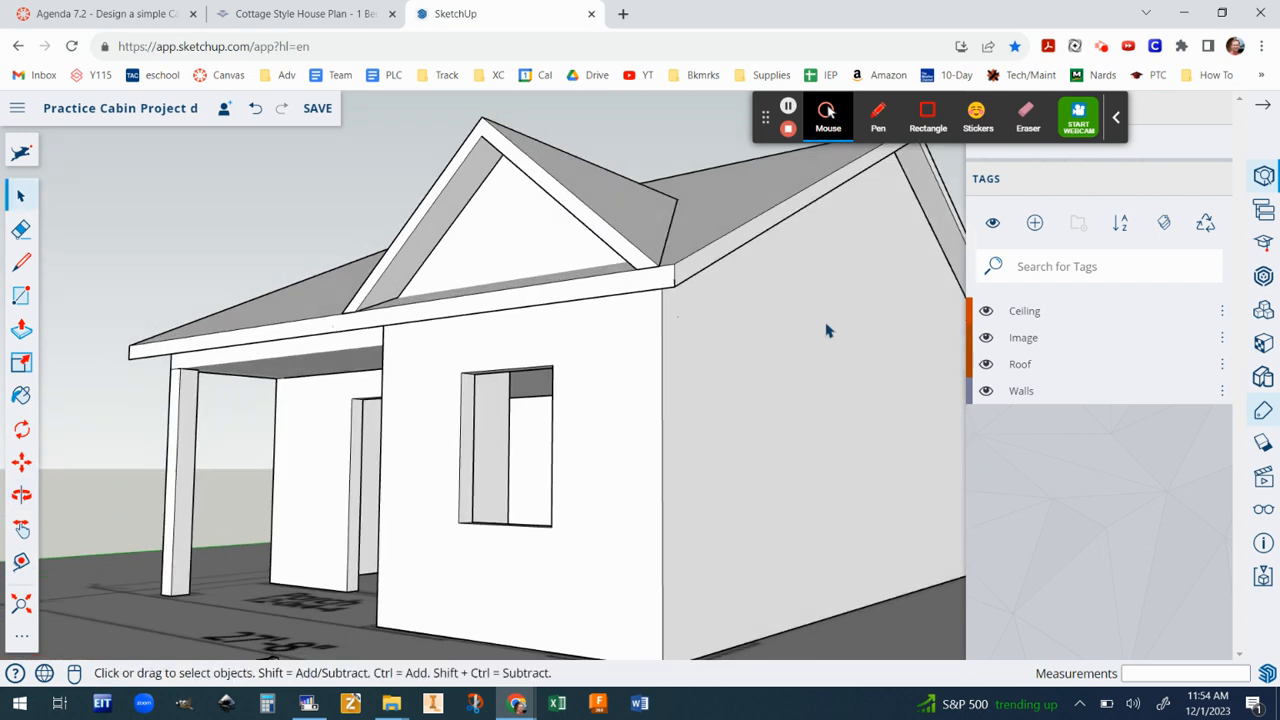
pyautogui.moveTo(674, 402); pyautogui.dragTo(274, 380, button='middle')
pyautogui.scroll(-6, 766, 404)
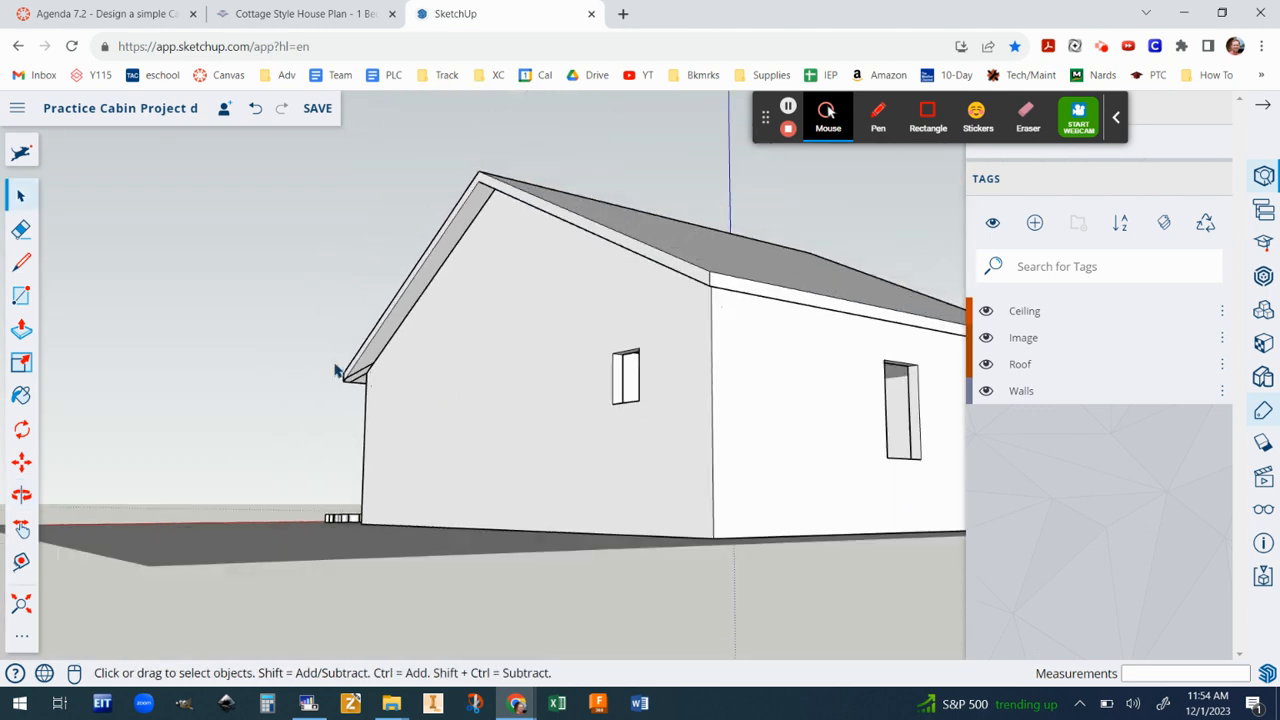
pyautogui.scroll(4, 928, 418)
pyautogui.scroll(-3, 928, 418)
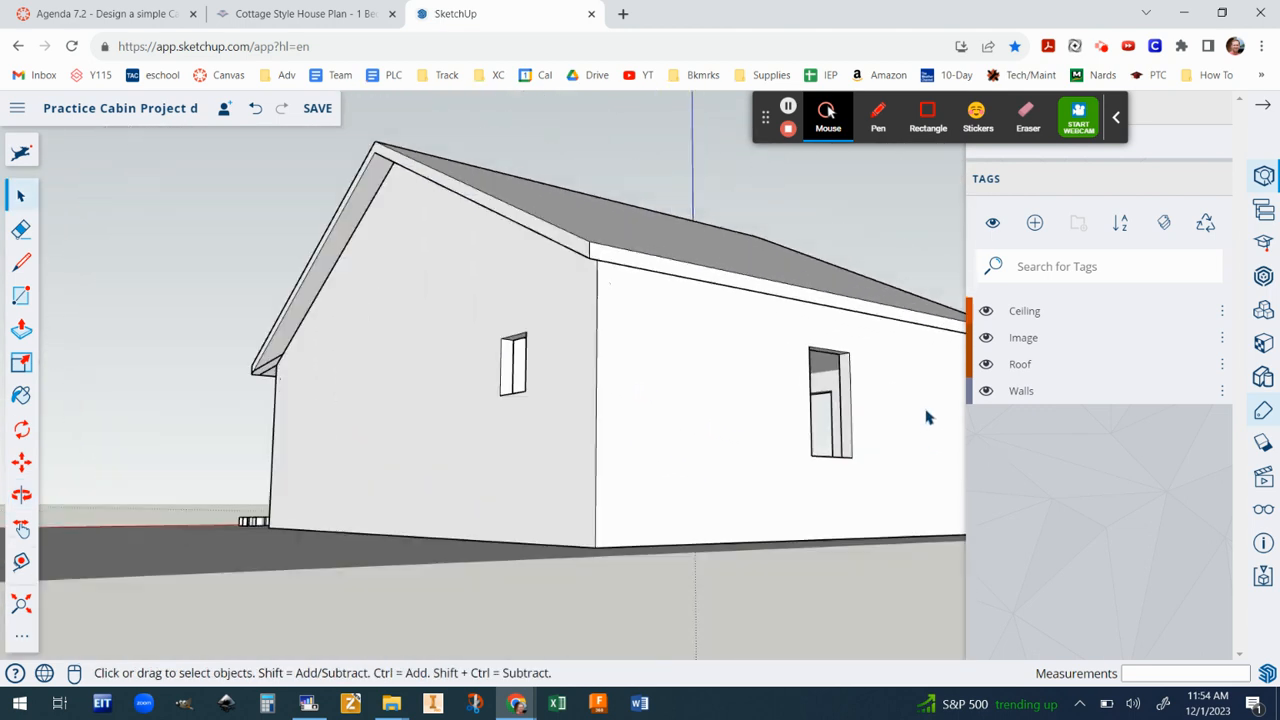
pyautogui.moveTo(461, 384); pyautogui.dragTo(1031, 434, button='middle')
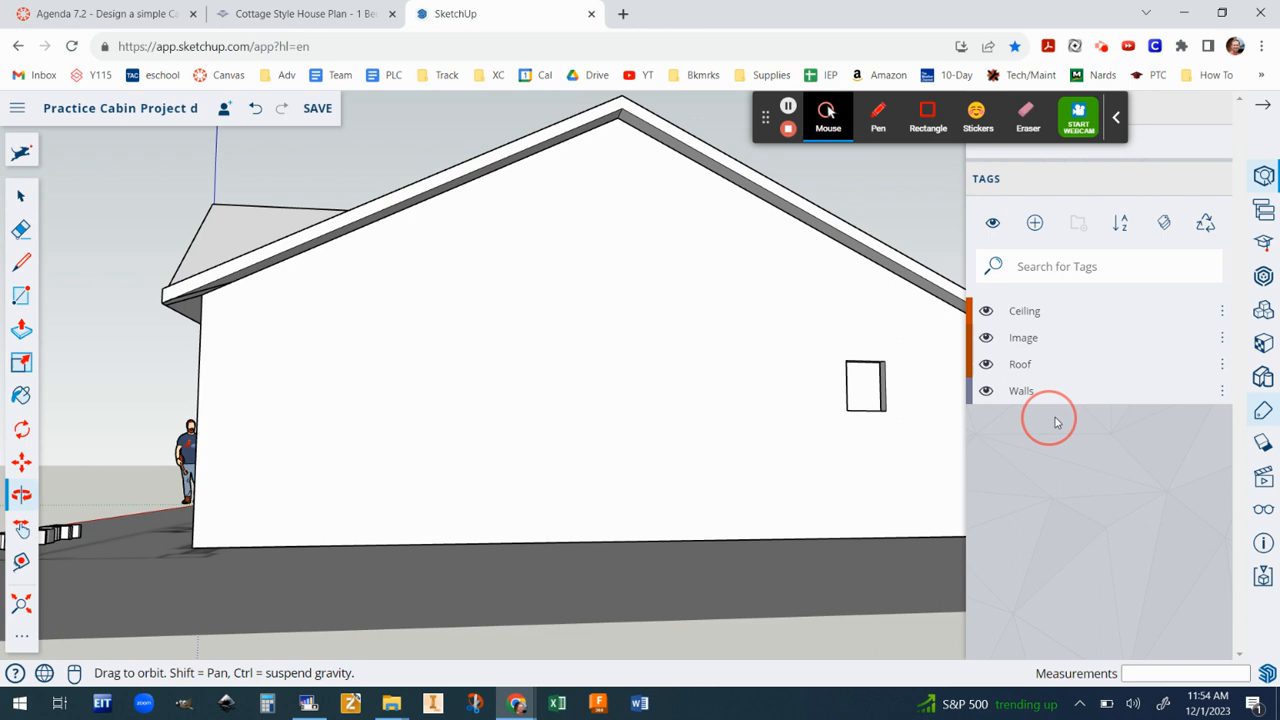
pyautogui.moveTo(475, 337); pyautogui.dragTo(772, 363, button='middle')
pyautogui.moveTo(606, 309); pyautogui.dragTo(631, 384, button='middle')
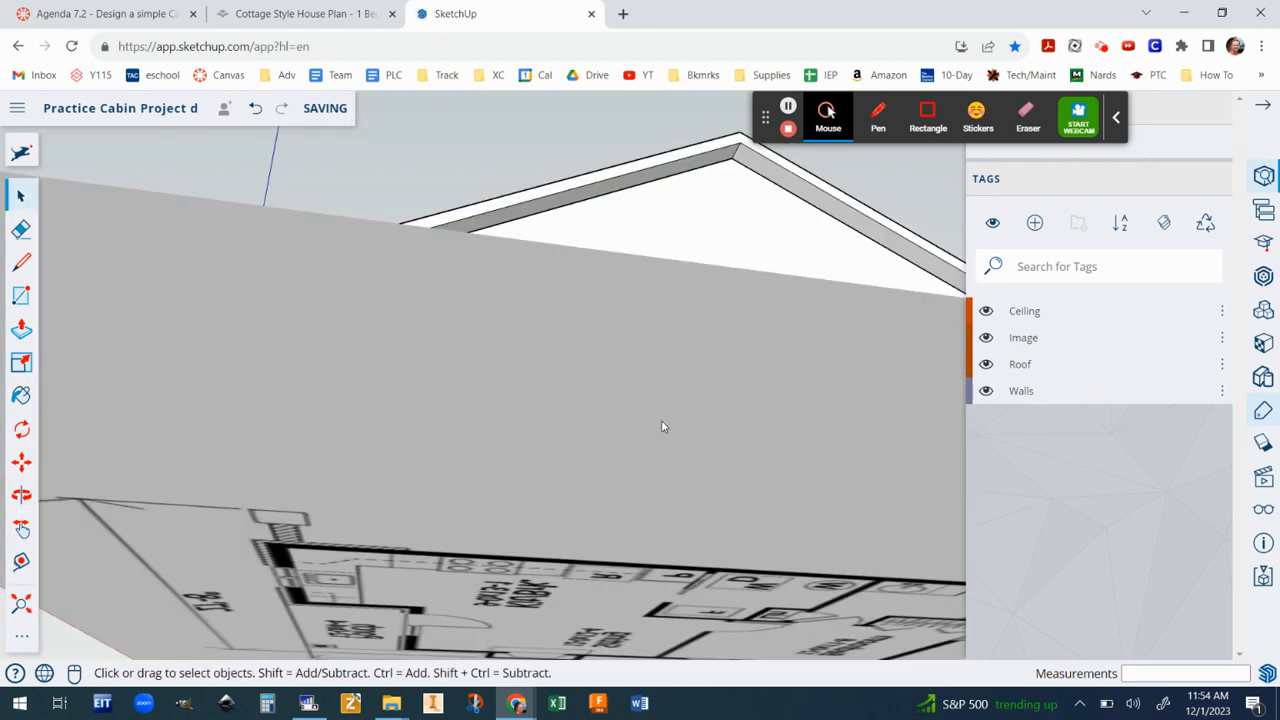
pyautogui.scroll(-3, 526, 309)
pyautogui.scroll(-3, 525, 318)
pyautogui.moveTo(526, 311); pyautogui.dragTo(480, 380, button='middle')
pyautogui.scroll(5, 412, 350)
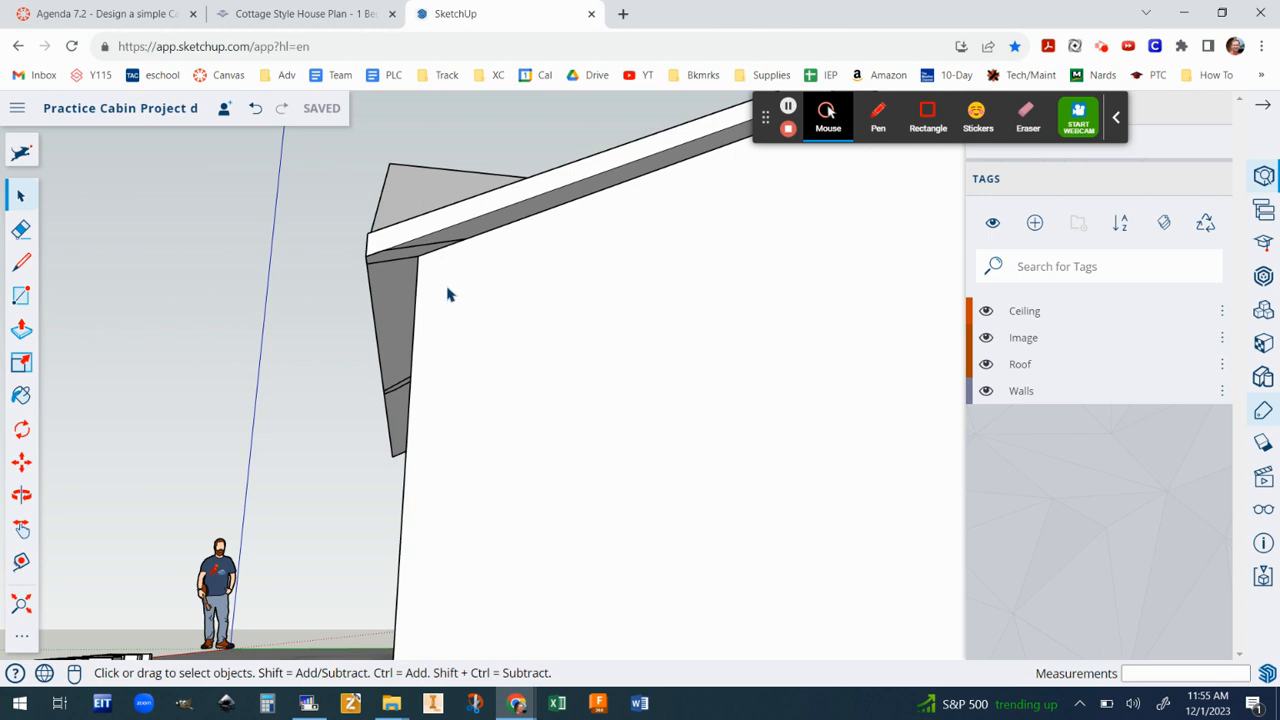
# Turn off the visibility of the Ceiling, Image and Walls tags to isolate the roof
pyautogui.click(986, 311)
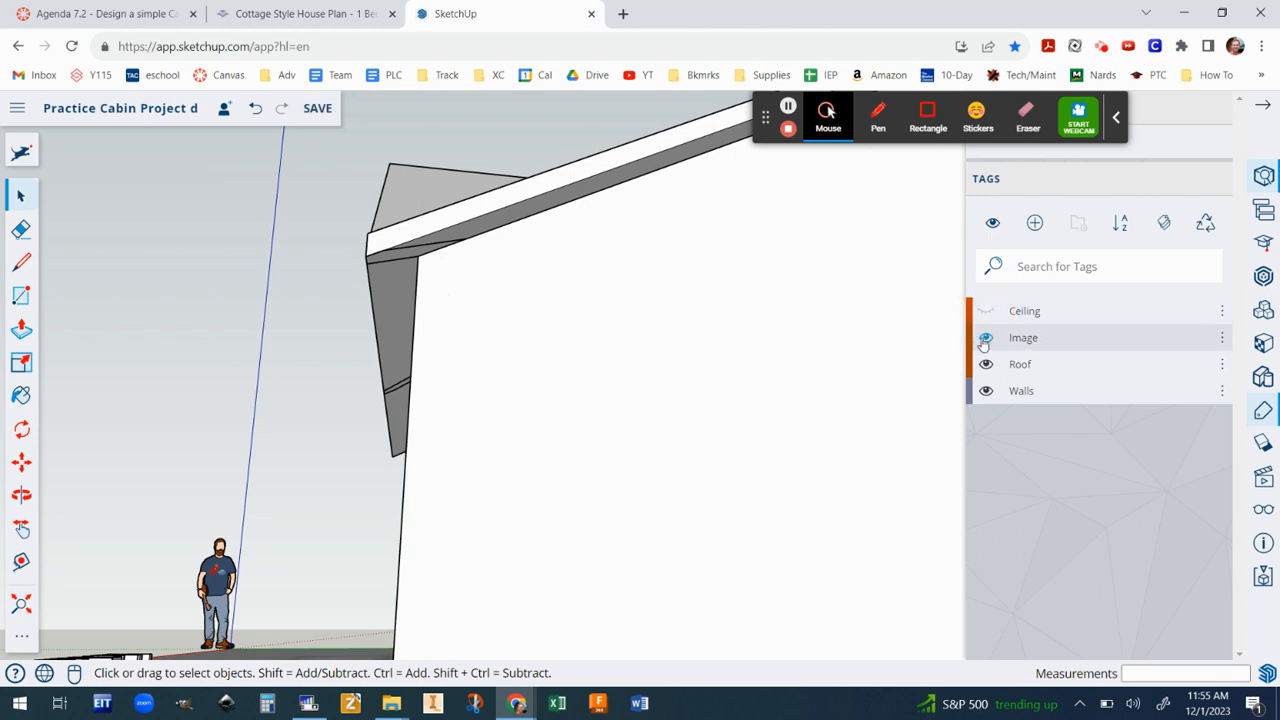
pyautogui.click(986, 338)
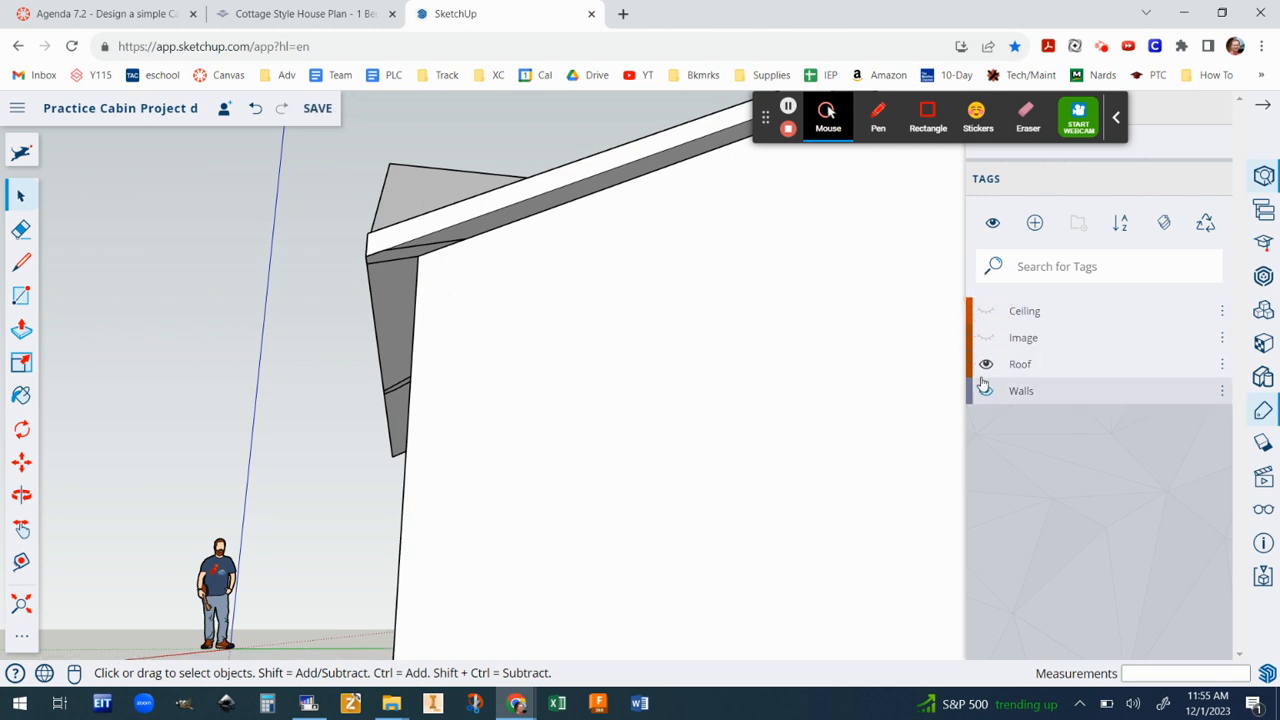
pyautogui.click(986, 391)
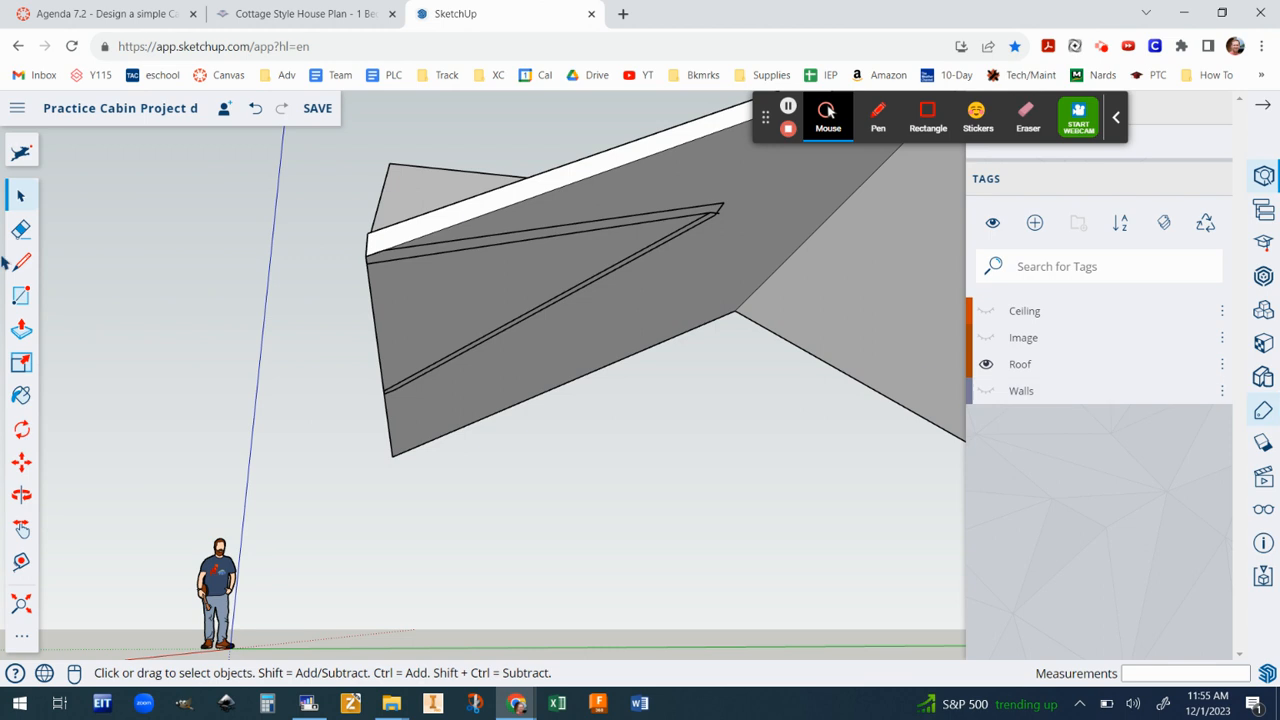
# Open the roof group, hide the stray V-shaped lines on the roof's underside with the Eraser, and close the group
pyautogui.click(778, 208)
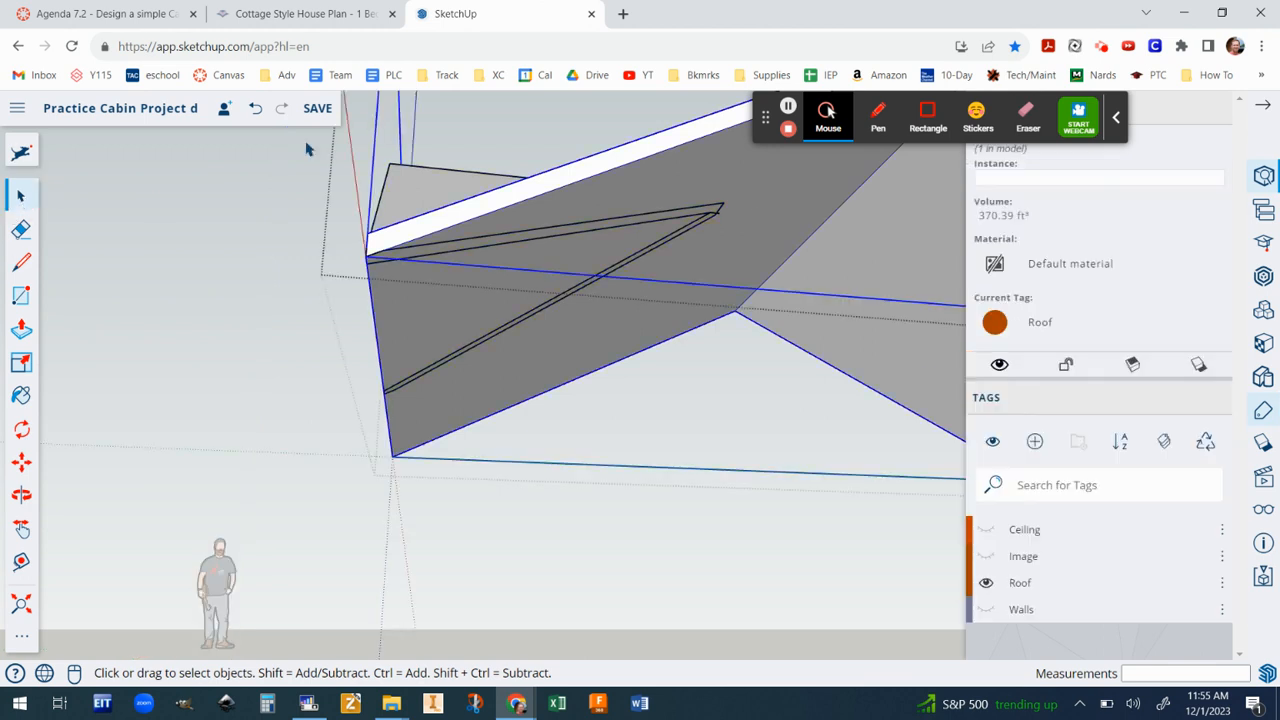
pyautogui.click(22, 229)
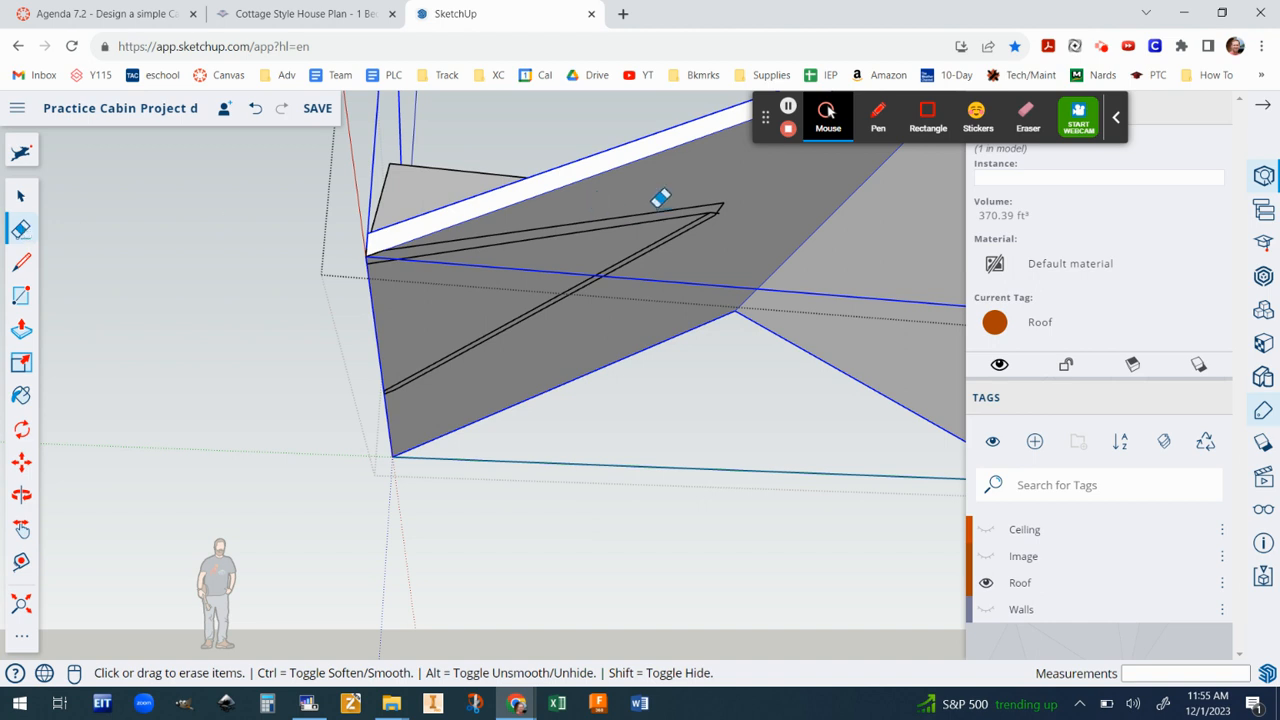
pyautogui.press('shift')
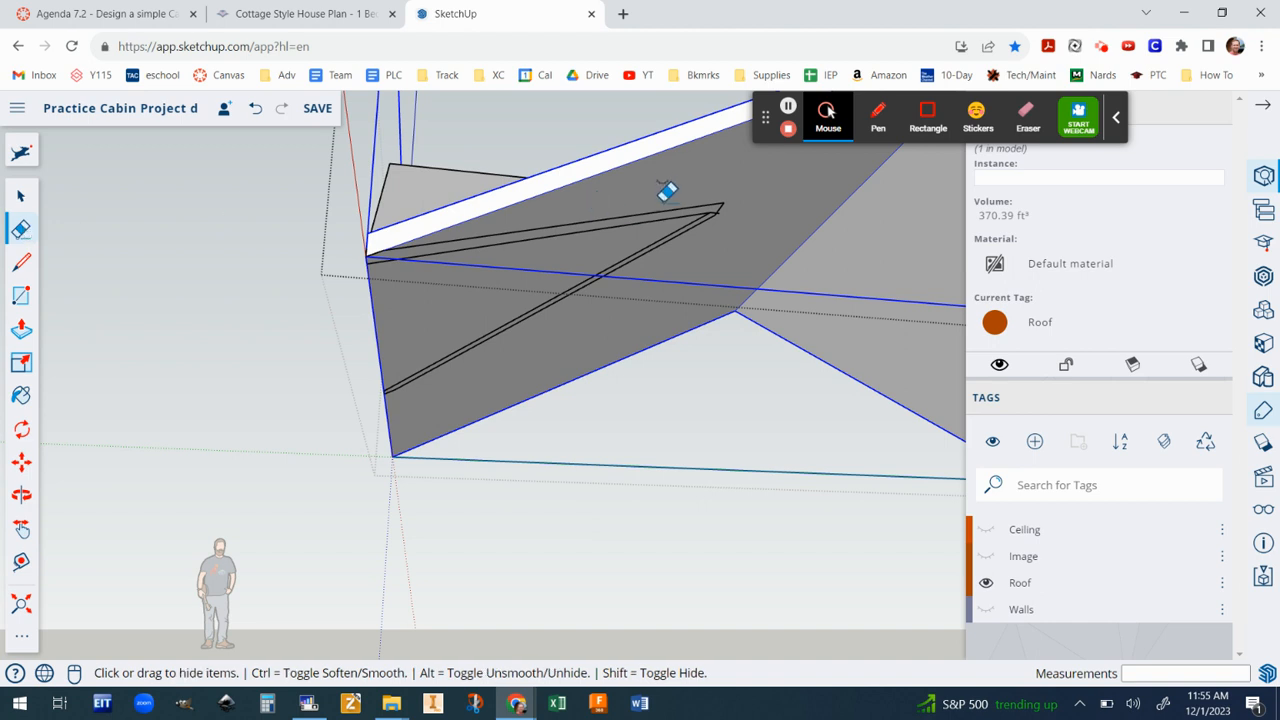
pyautogui.moveTo(675, 196)
pyautogui.keyDown('shift'); pyautogui.mouseDown()
pyautogui.moveTo(691, 220)
pyautogui.moveTo(730, 199)
pyautogui.mouseUp(); pyautogui.keyUp('shift')
pyautogui.keyDown('shift'); pyautogui.click(395, 390); pyautogui.keyUp('shift')
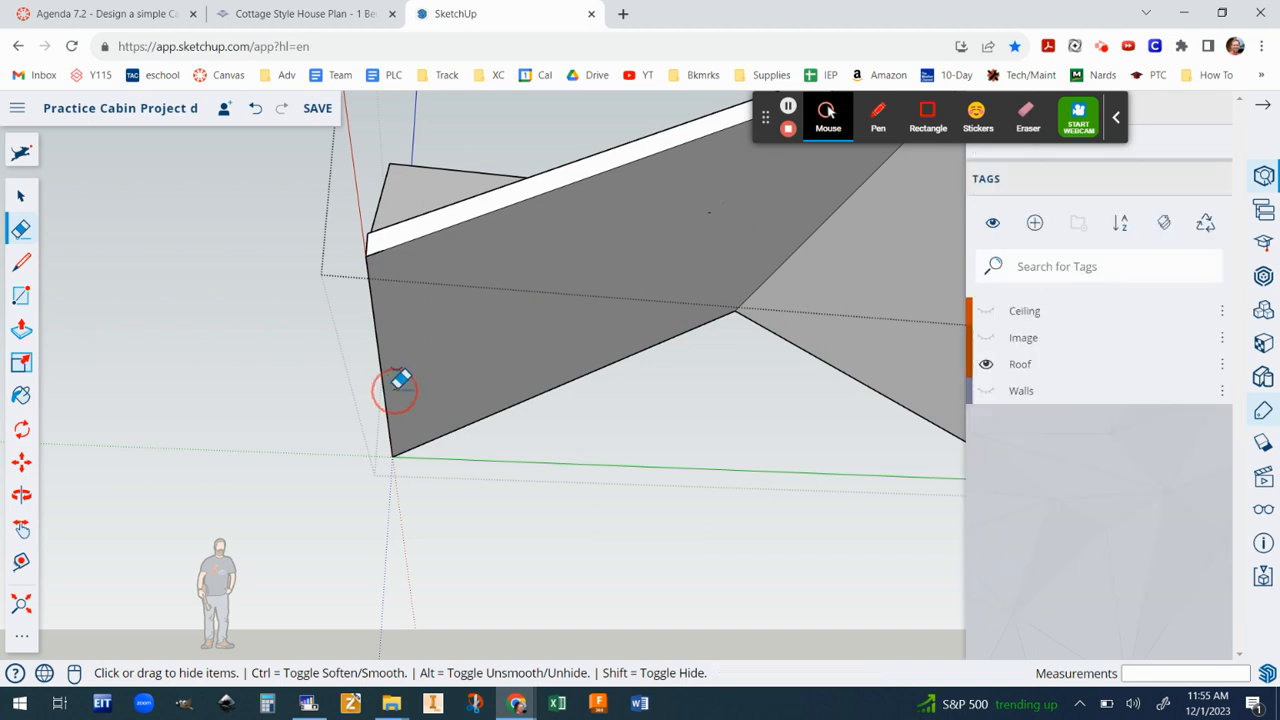
pyautogui.scroll(-2, 448, 397)
pyautogui.scroll(-3, 450, 393)
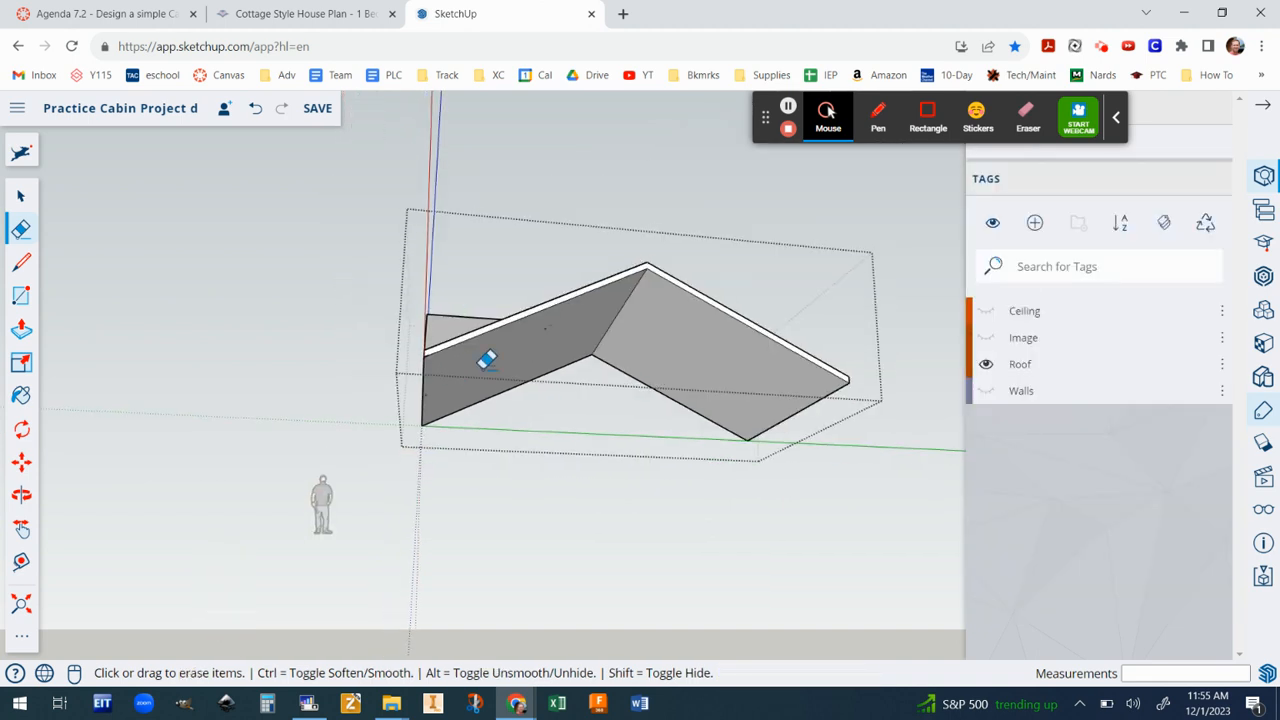
pyautogui.moveTo(486, 360)
pyautogui.mouseDown(button='middle')
pyautogui.moveTo(806, 534)
pyautogui.moveTo(711, 490)
pyautogui.moveTo(757, 534)
pyautogui.mouseUp(button='middle')
pyautogui.scroll(2, 757, 534)
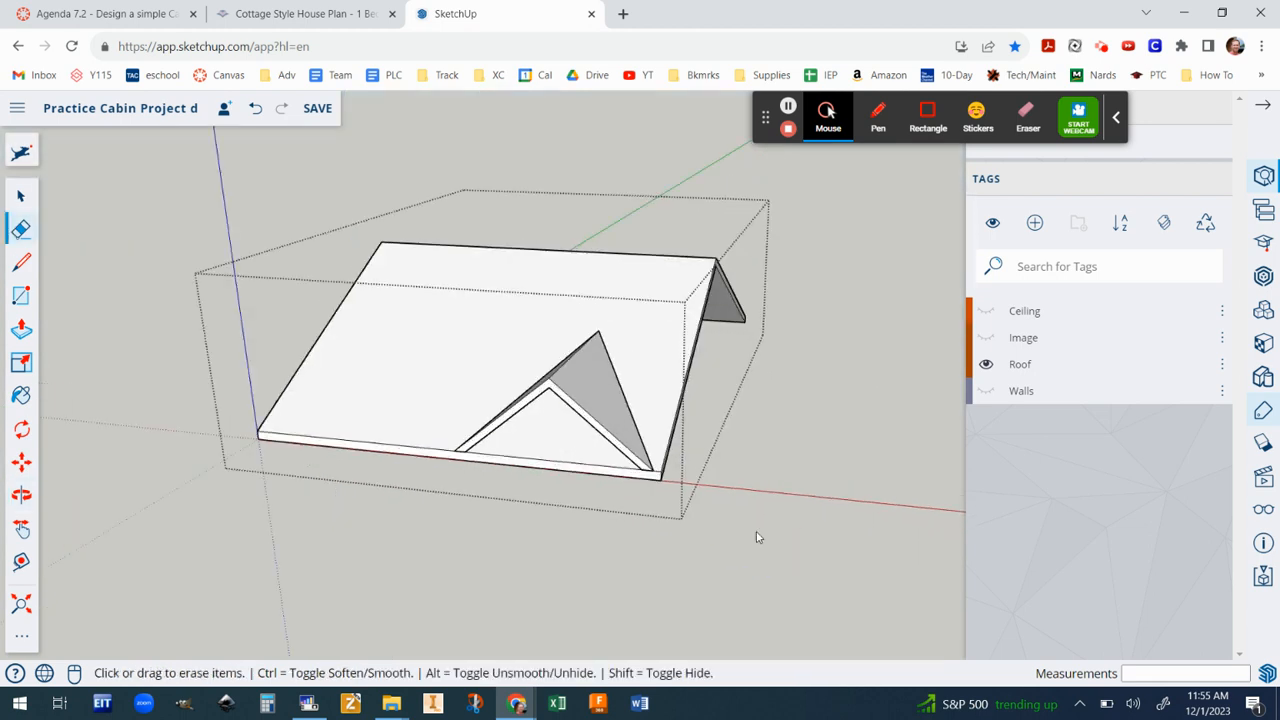
pyautogui.click(21, 196)
pyautogui.click(158, 212)
# Turn on the visibility of the Image, Ceiling and Walls tags to show the whole cabin from its porch side
pyautogui.click(986, 338)
pyautogui.click(987, 311)
pyautogui.click(986, 391)
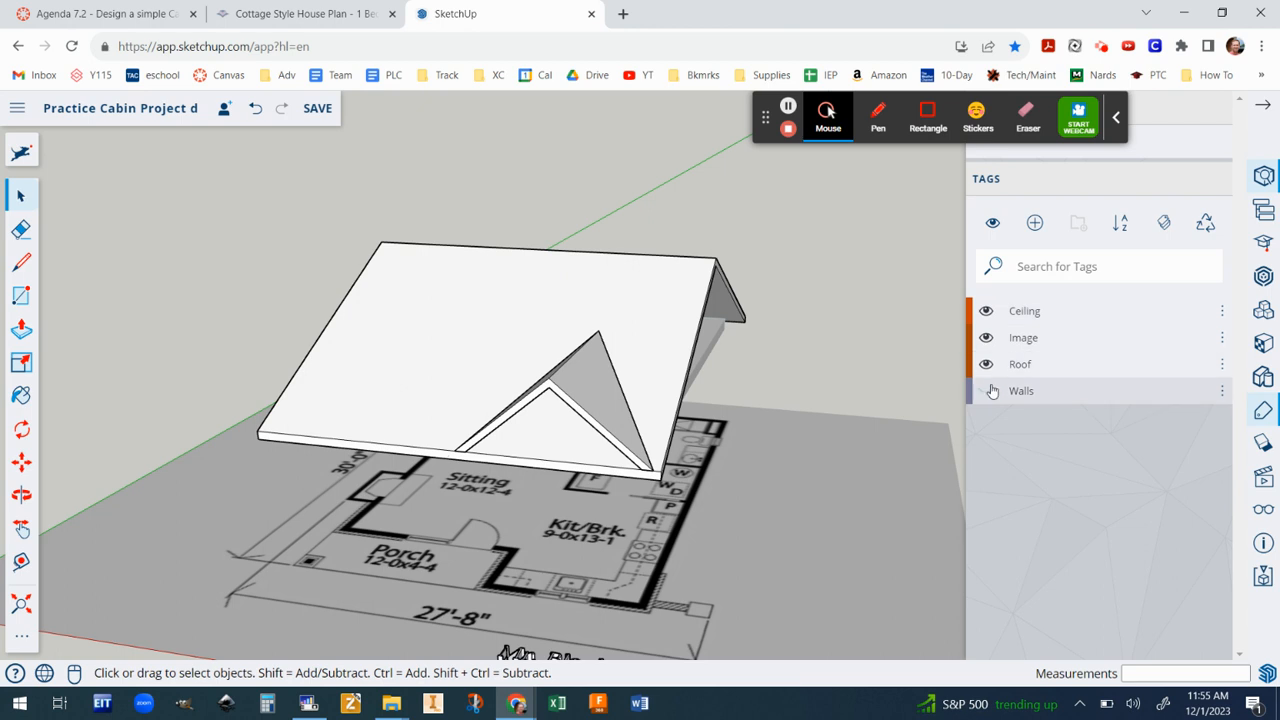
pyautogui.scroll(-3, 822, 503)
pyautogui.moveTo(780, 518); pyautogui.dragTo(971, 391, button='middle')
pyautogui.moveTo(590, 440); pyautogui.dragTo(846, 391, button='middle')
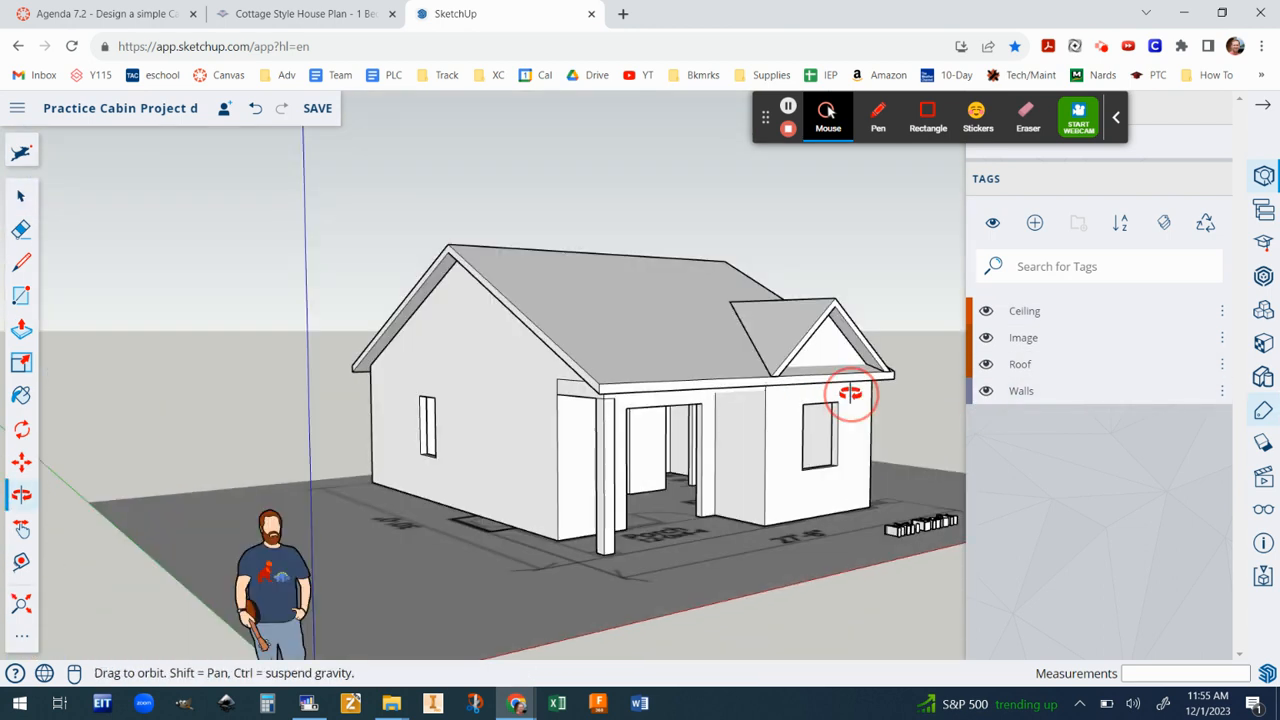
pyautogui.scroll(3, 750, 530)
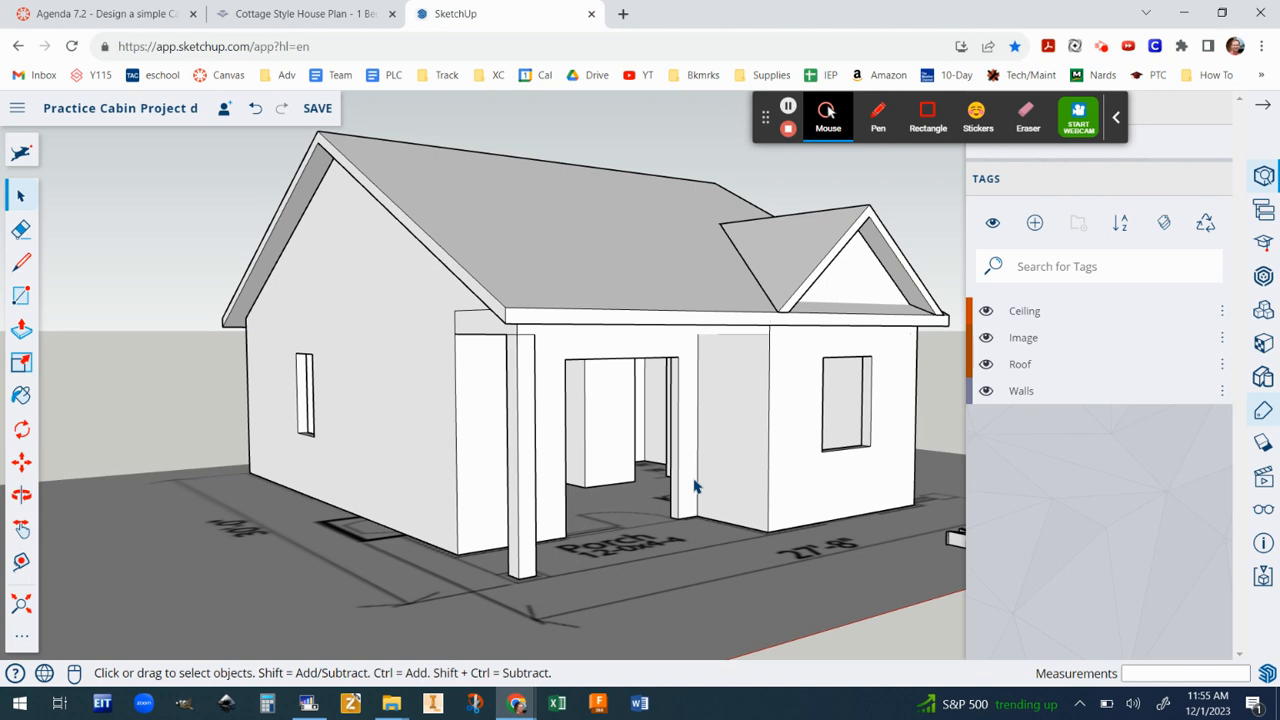
pyautogui.scroll(1, 696, 486)
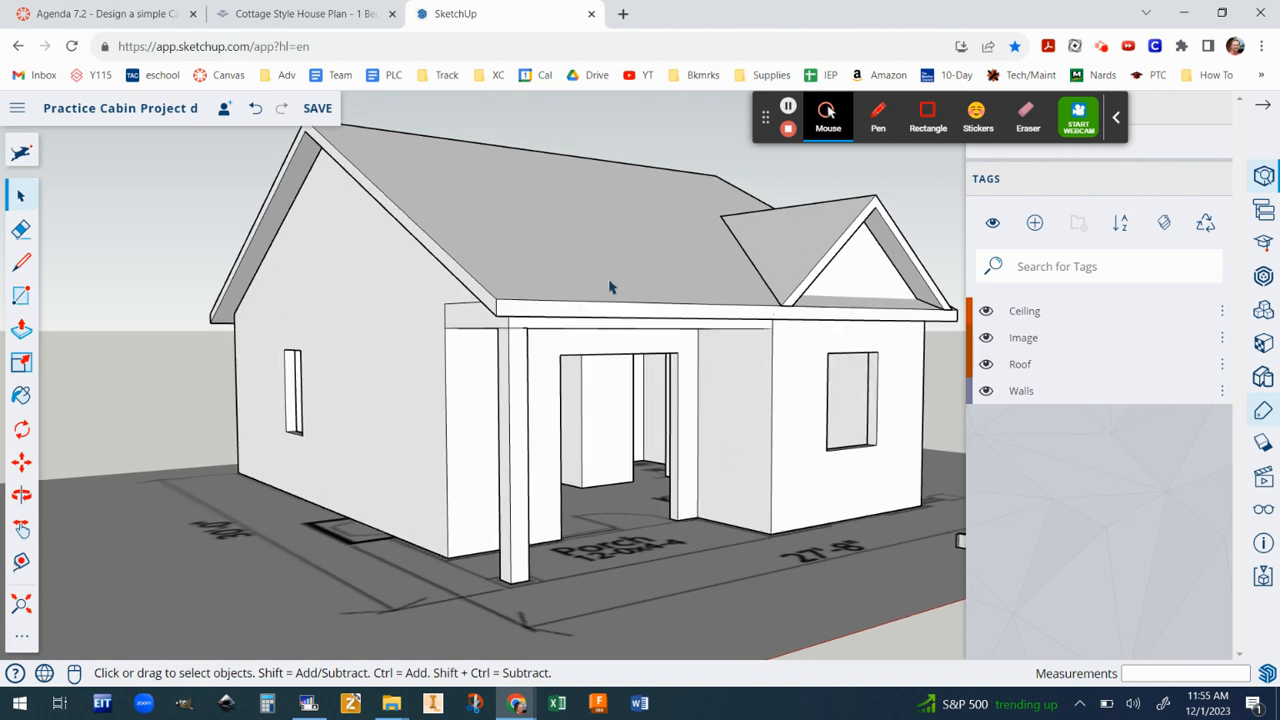